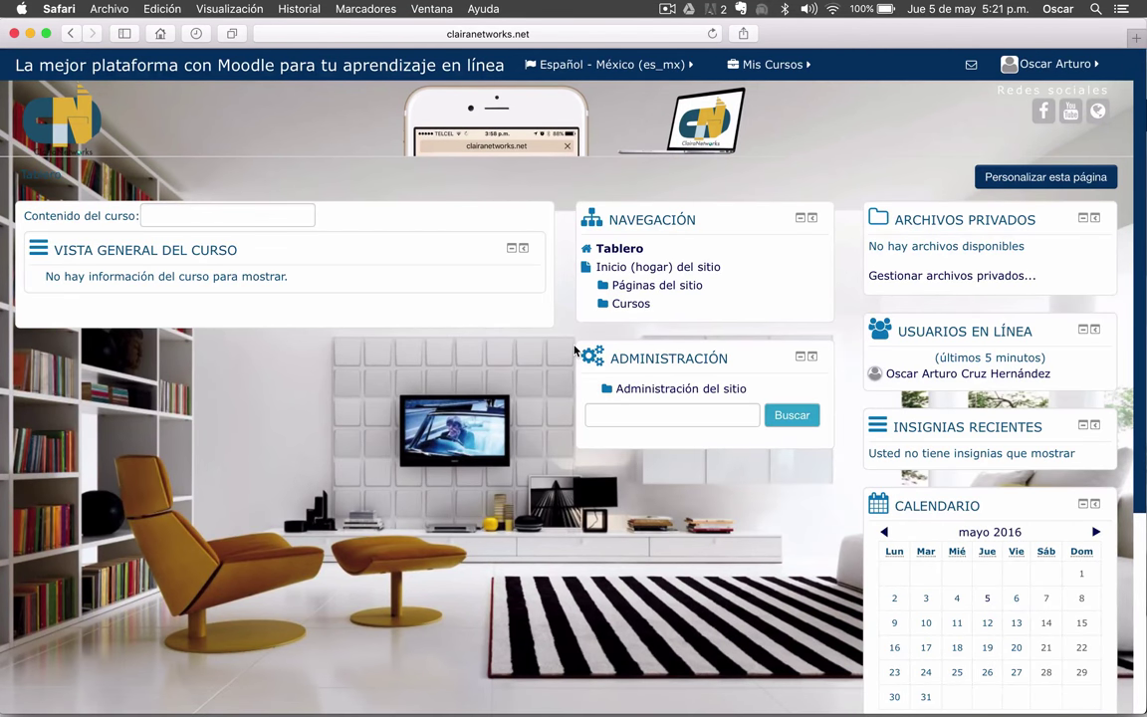
- Open the course and category management page from the site administration's Cursos section
{"action": "left_click", "coordinate": [624, 390]}
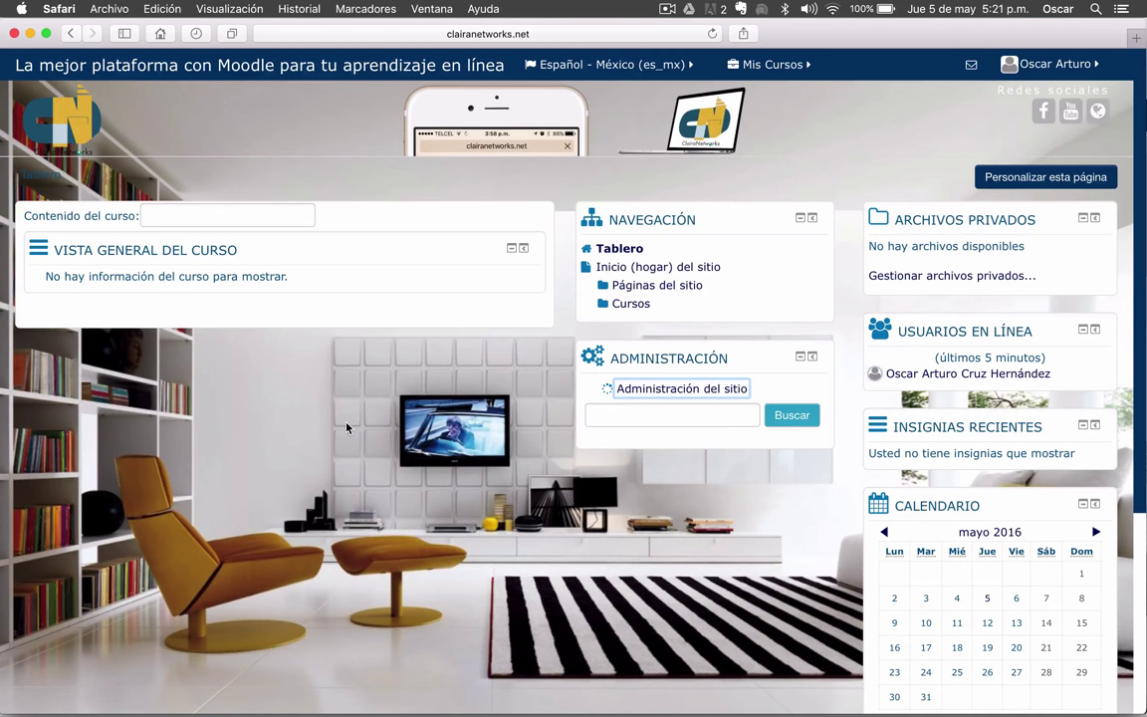
{"action": "scroll", "coordinate": [346, 428], "scroll_direction": "down", "scroll_amount": 2}
{"action": "left_click", "coordinate": [645, 366]}
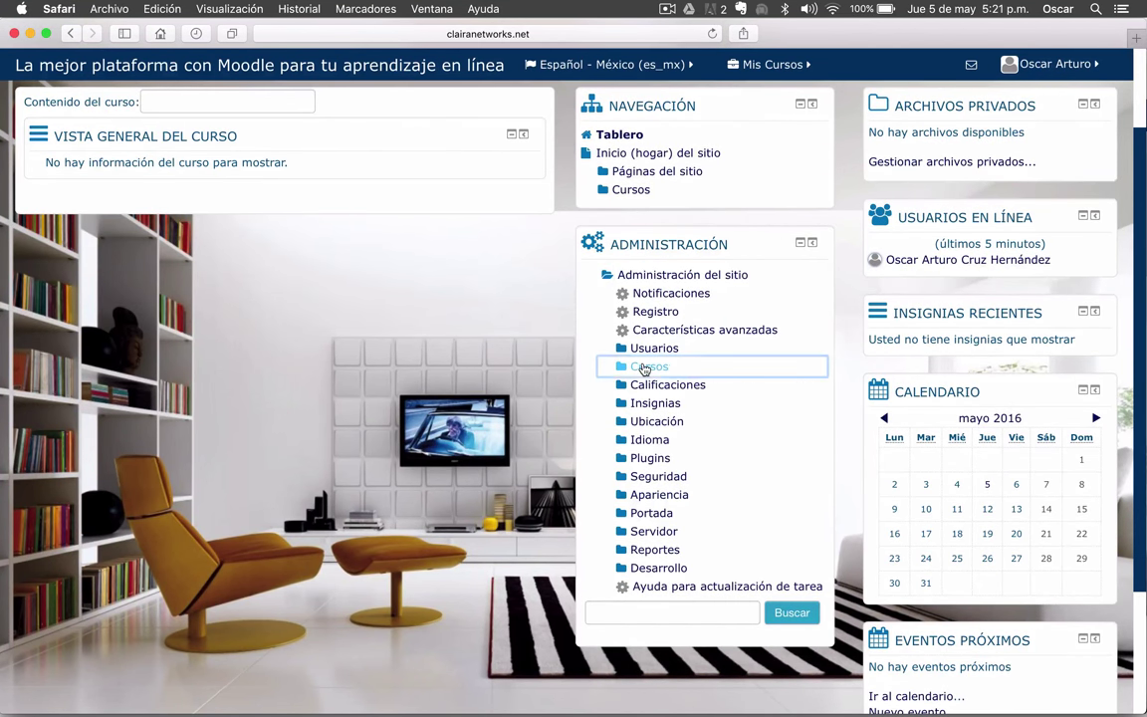
{"action": "scroll", "coordinate": [678, 348], "scroll_direction": "down", "scroll_amount": 2}
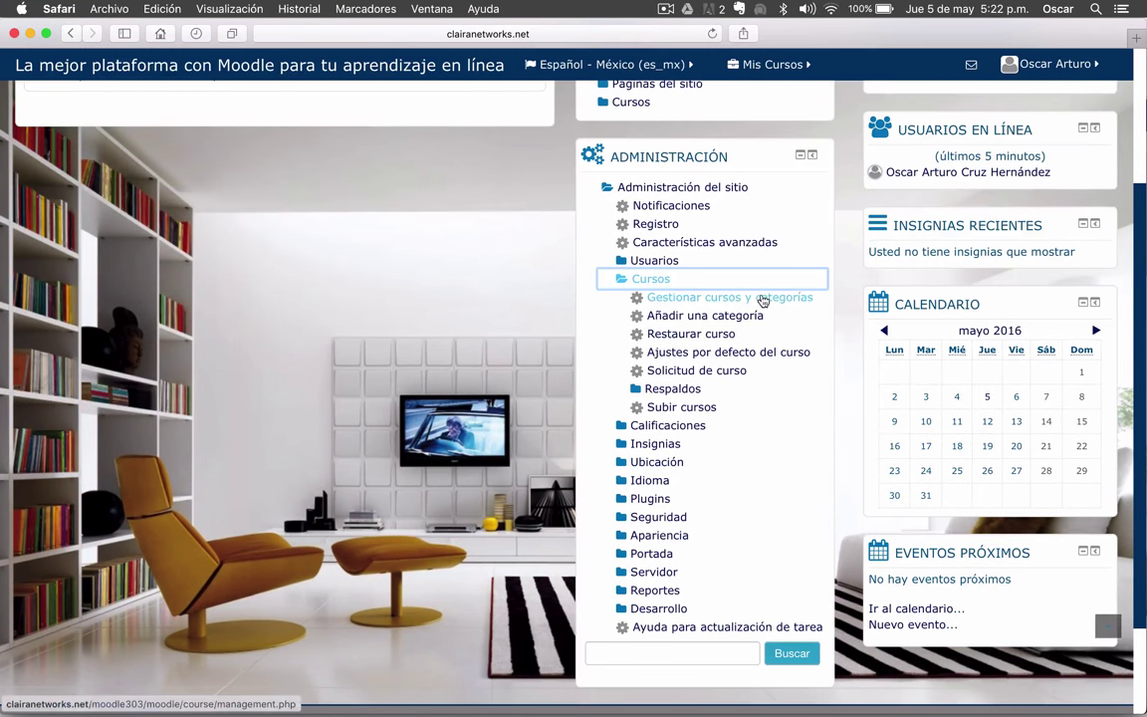
{"action": "left_click", "coordinate": [762, 298]}
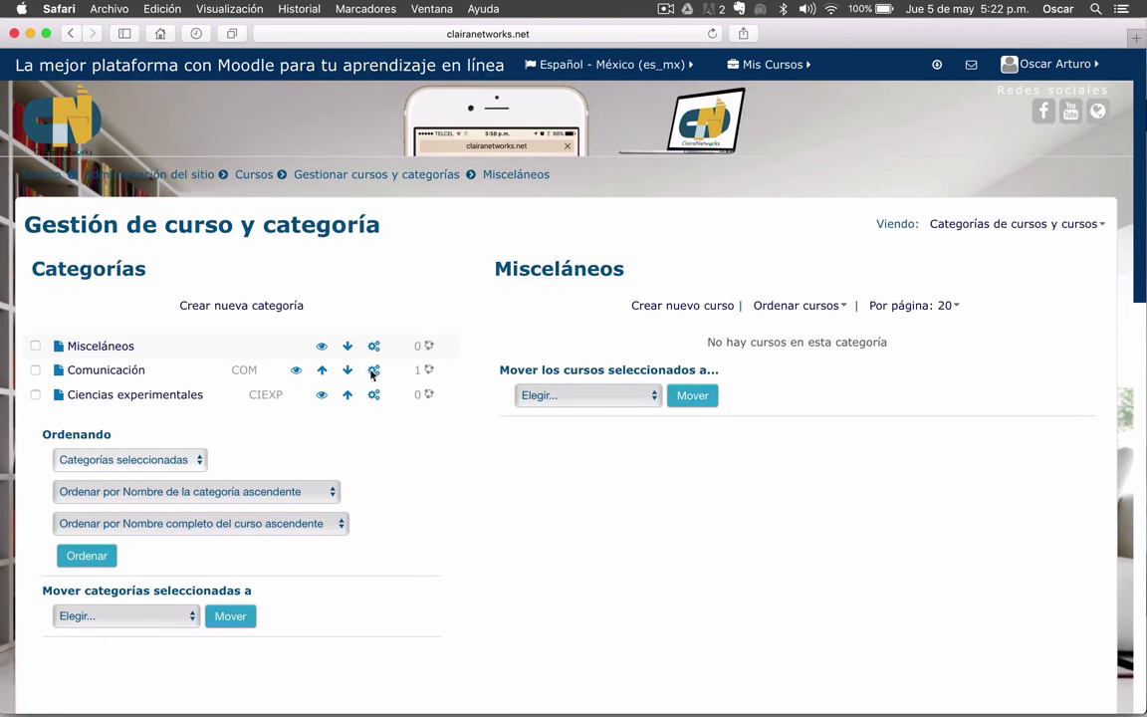
- Start a new course from the Misceláneos category
{"action": "scroll", "coordinate": [601, 618], "scroll_direction": "down", "scroll_amount": 2}
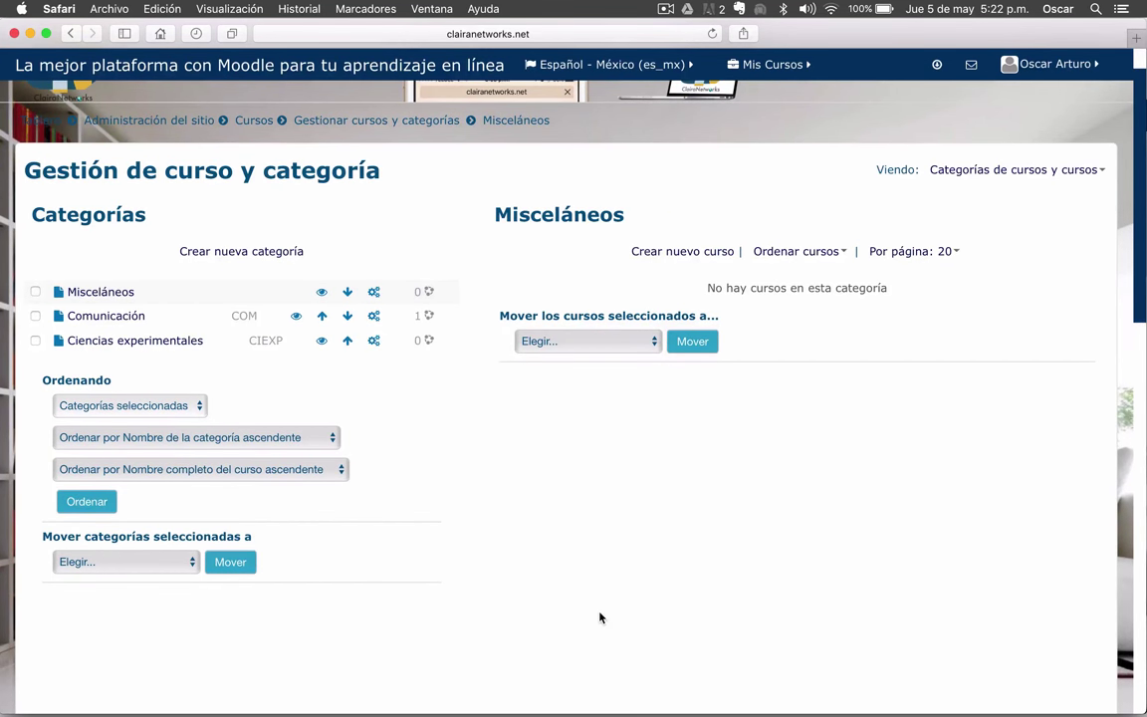
{"action": "scroll", "coordinate": [601, 619], "scroll_direction": "up", "scroll_amount": 1}
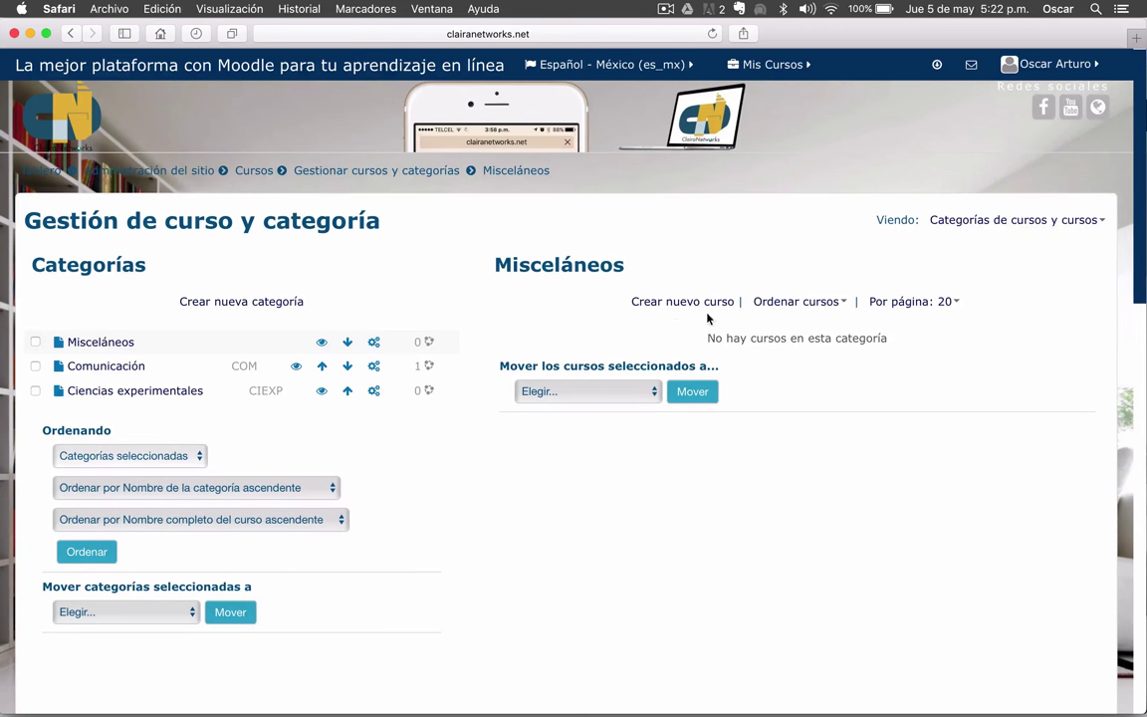
{"action": "left_click", "coordinate": [675, 311]}
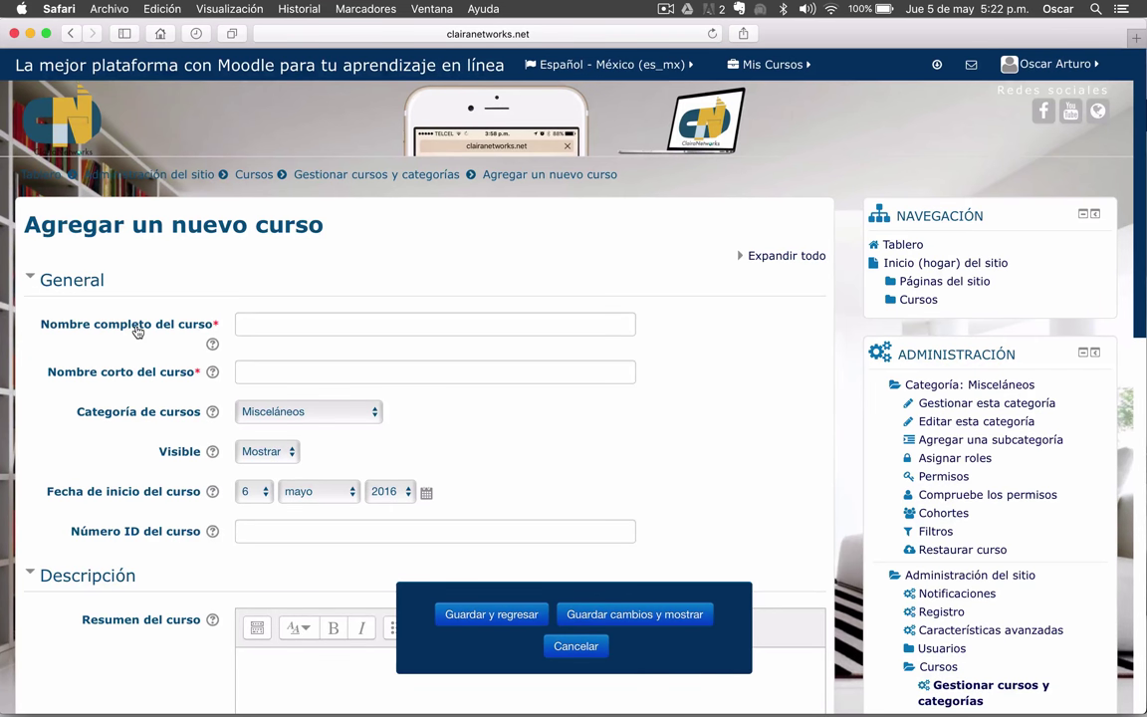
- Look up the Módulo IV title in the INFORMATICA PDF and enter "Módulo IV Crea elementos multimedia interactivos" as the course's full name
{"action": "key", "text": "ctrl+Up"}
{"action": "key", "text": "ctrl+Up"}
{"action": "mouse_move", "coordinate": [763, 687]}
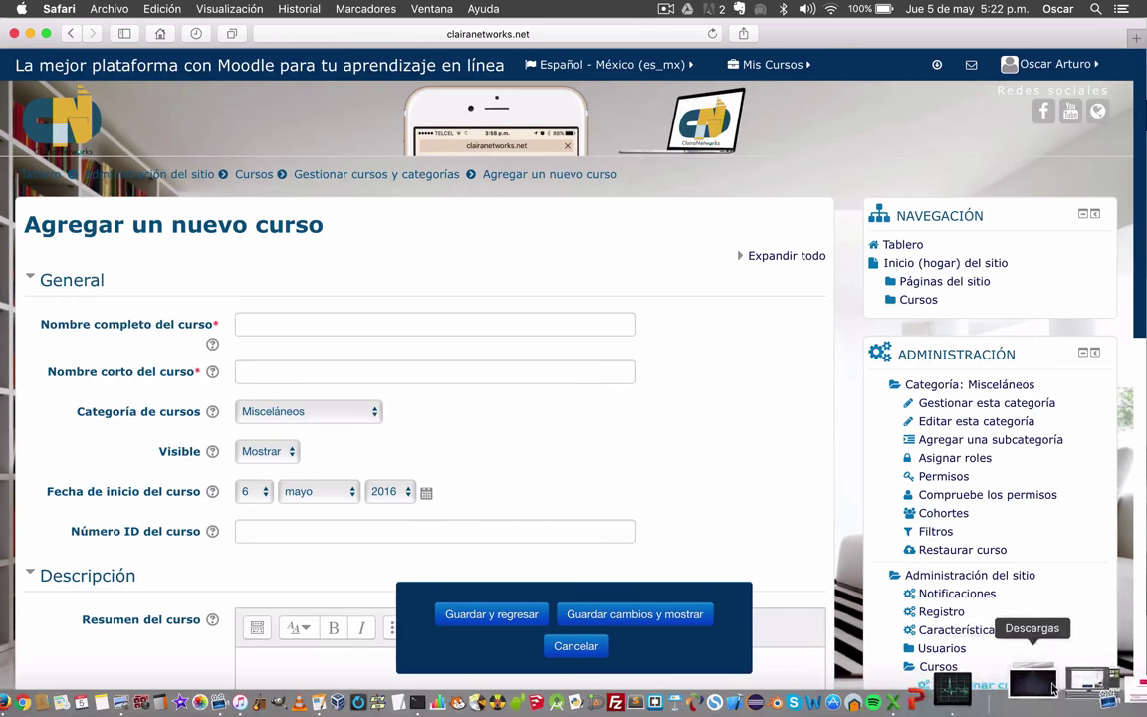
{"action": "left_click", "coordinate": [1115, 688]}
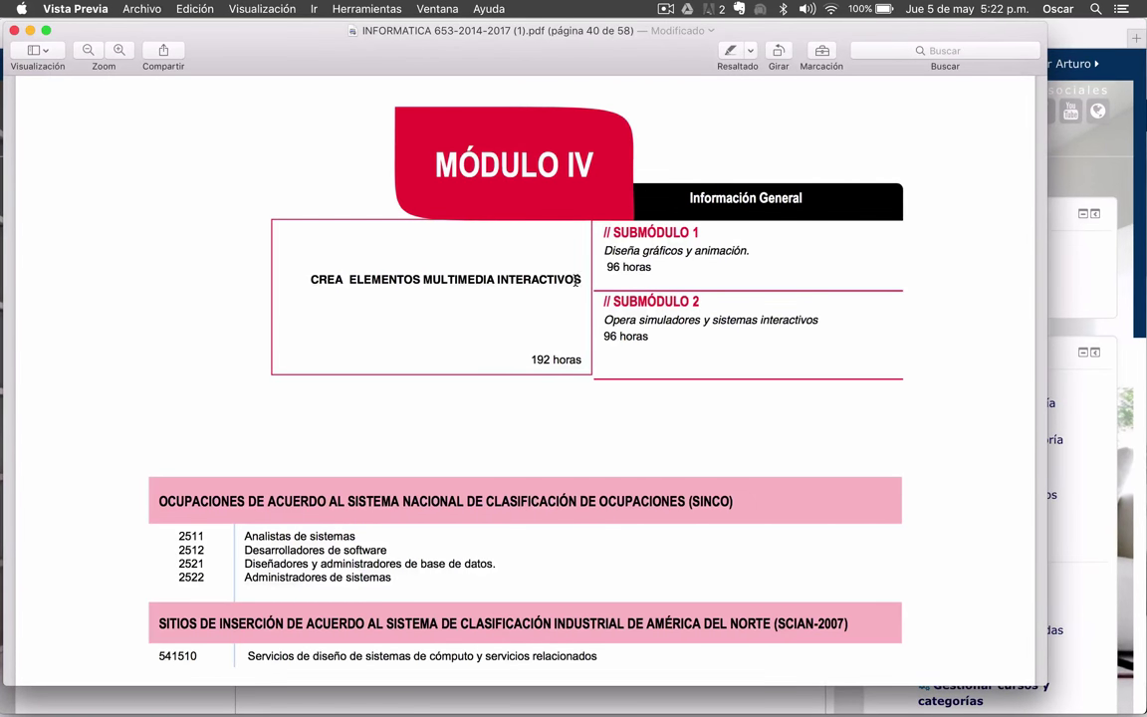
{"action": "left_click", "coordinate": [1081, 353]}
{"action": "left_click", "coordinate": [306, 324]}
{"action": "type", "text": "Mñodu"}
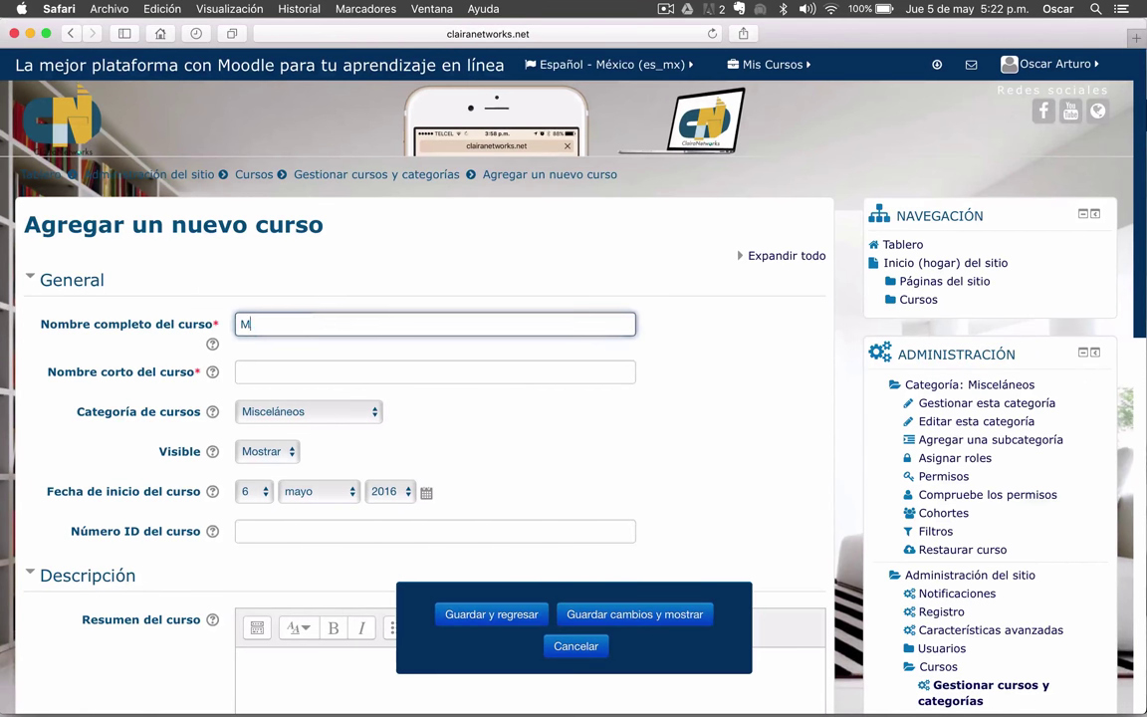
{"action": "key", "text": "BackSpace"}
{"action": "key", "text": "BackSpace"}
{"action": "key", "text": "BackSpace"}
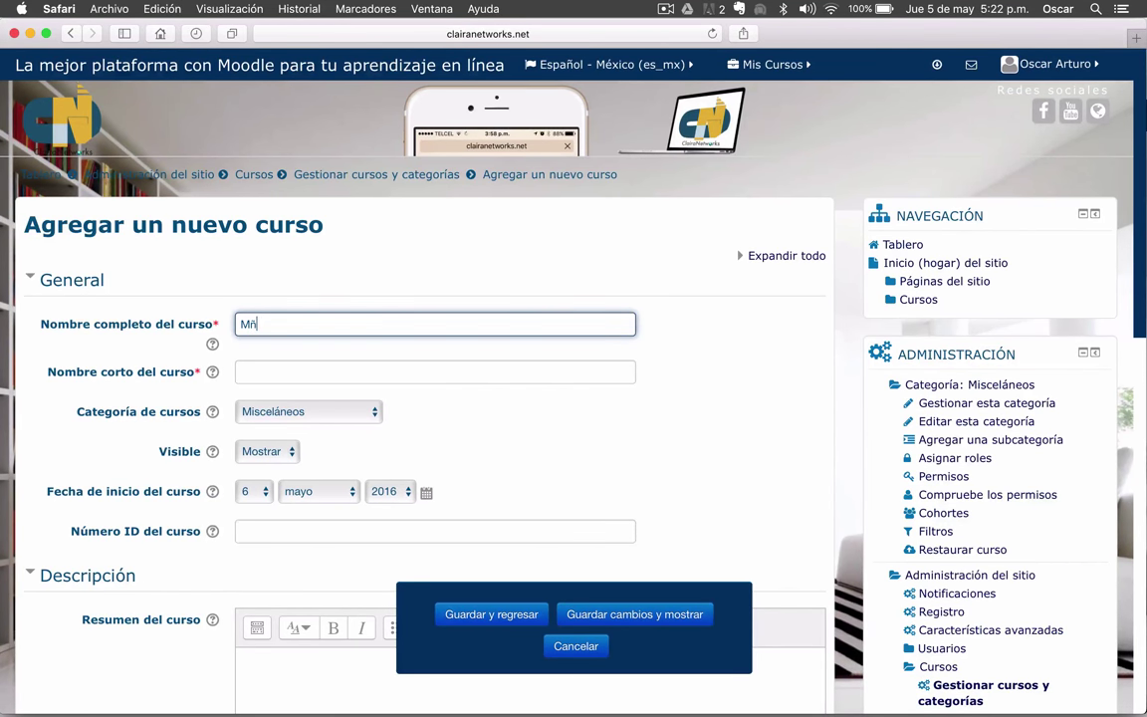
{"action": "type", "text": "ódulo IV  Crea elementos multime"}
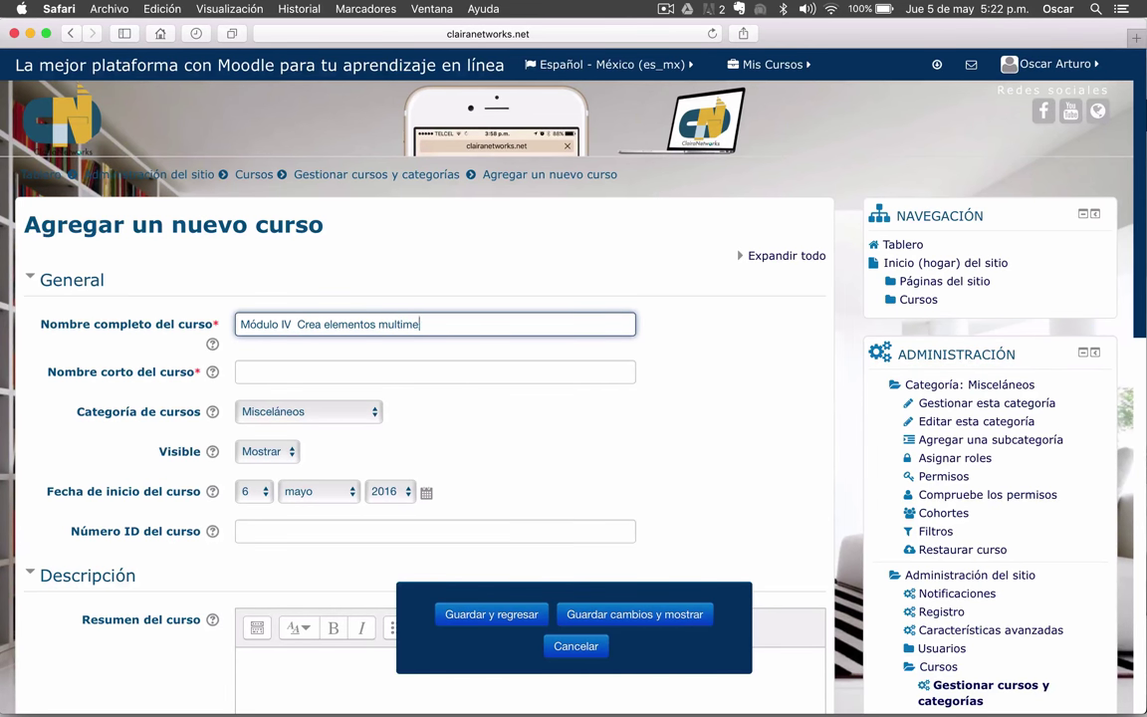
{"action": "type", "text": "dia interactivos"}
{"action": "key", "text": "Tab"}
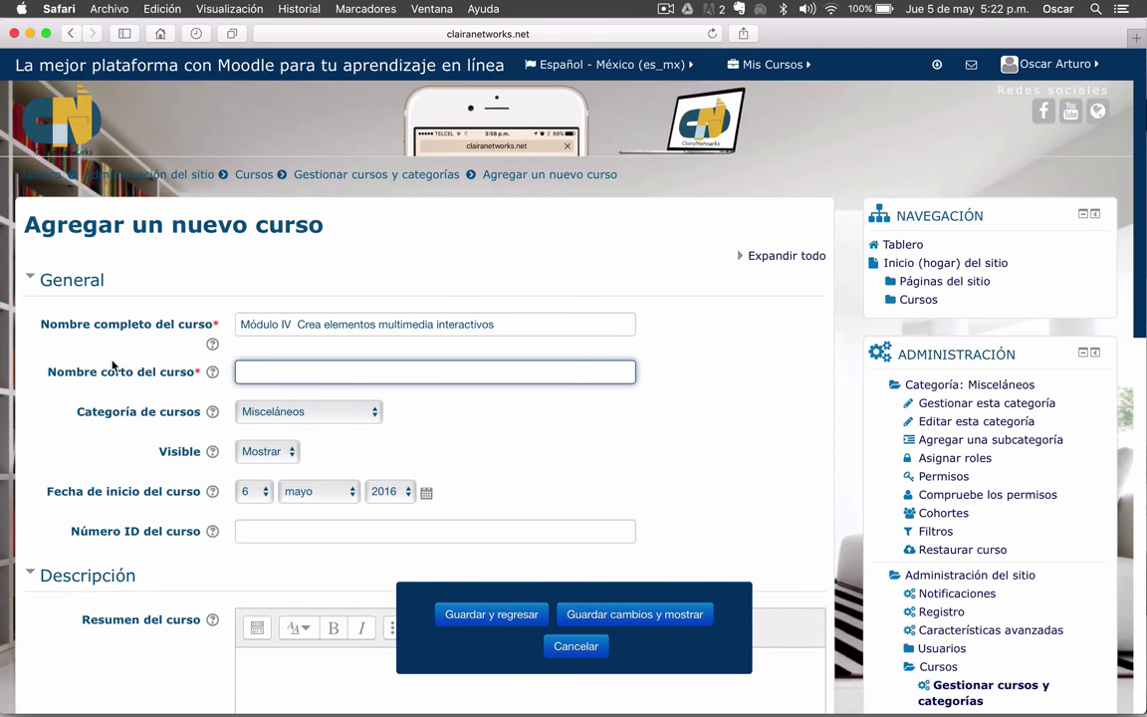
- Set the course's short name to M4CEMI
{"action": "scroll", "coordinate": [113, 365], "scroll_direction": "down", "scroll_amount": 1}
{"action": "type", "text": "M"}
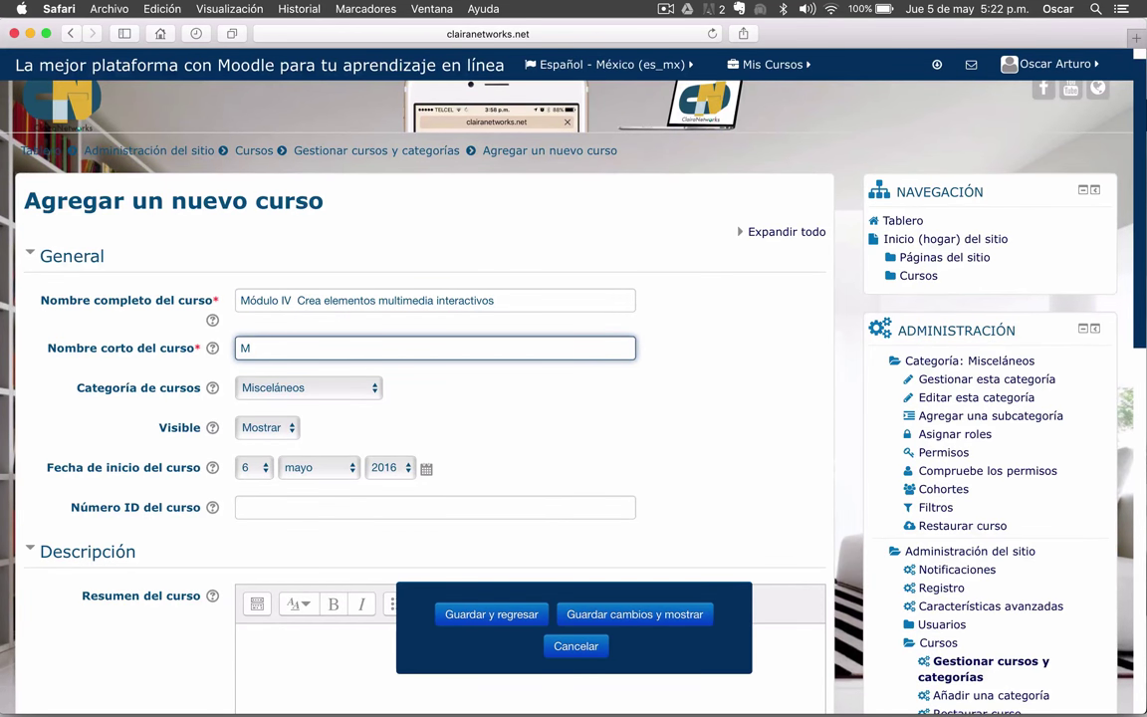
{"action": "type", "text": "4CEMI"}
- Set the course category to Comunicación and keep the visibility option at Mostrar
{"action": "scroll", "coordinate": [138, 319], "scroll_direction": "down", "scroll_amount": 2}
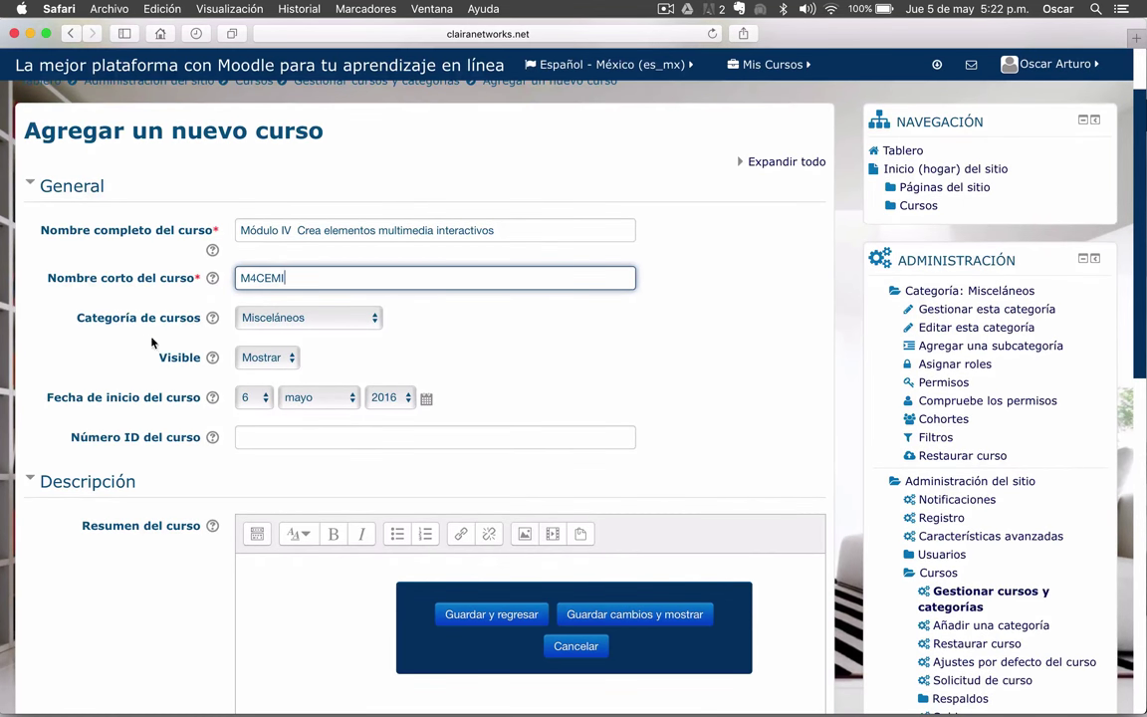
{"action": "left_click", "coordinate": [288, 320]}
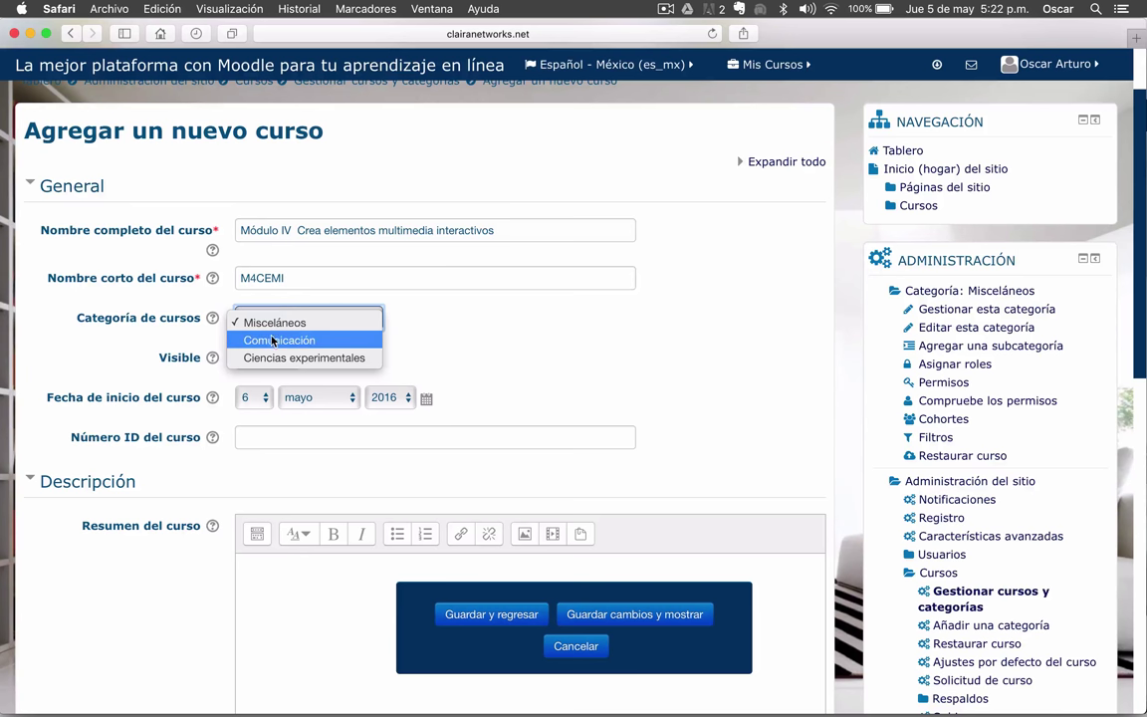
{"action": "left_click", "coordinate": [272, 340]}
{"action": "scroll", "coordinate": [491, 349], "scroll_direction": "down", "scroll_amount": 1}
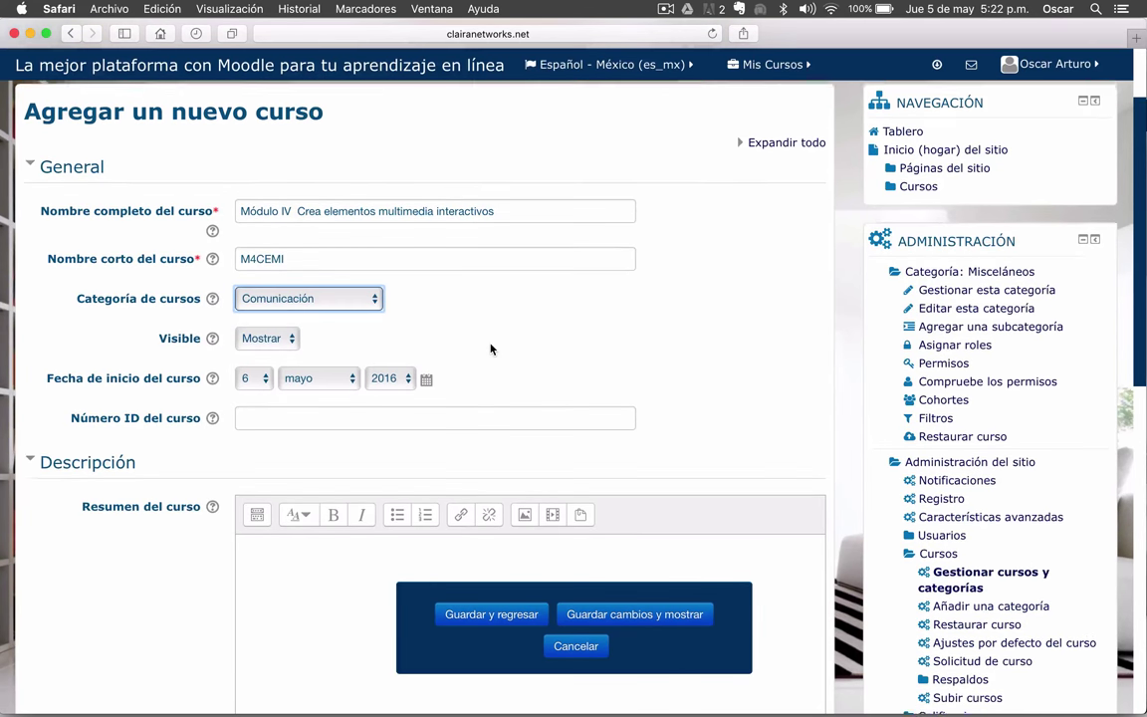
{"action": "scroll", "coordinate": [491, 349], "scroll_direction": "down", "scroll_amount": 2}
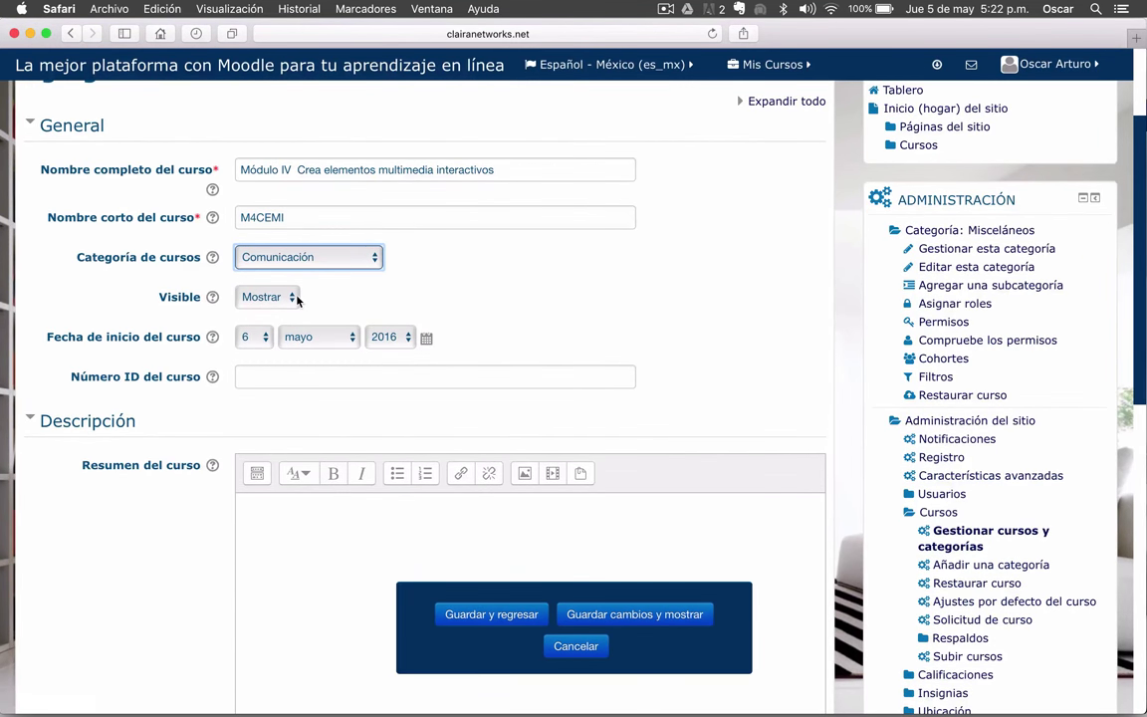
{"action": "left_click", "coordinate": [296, 301]}
{"action": "left_click", "coordinate": [297, 297]}
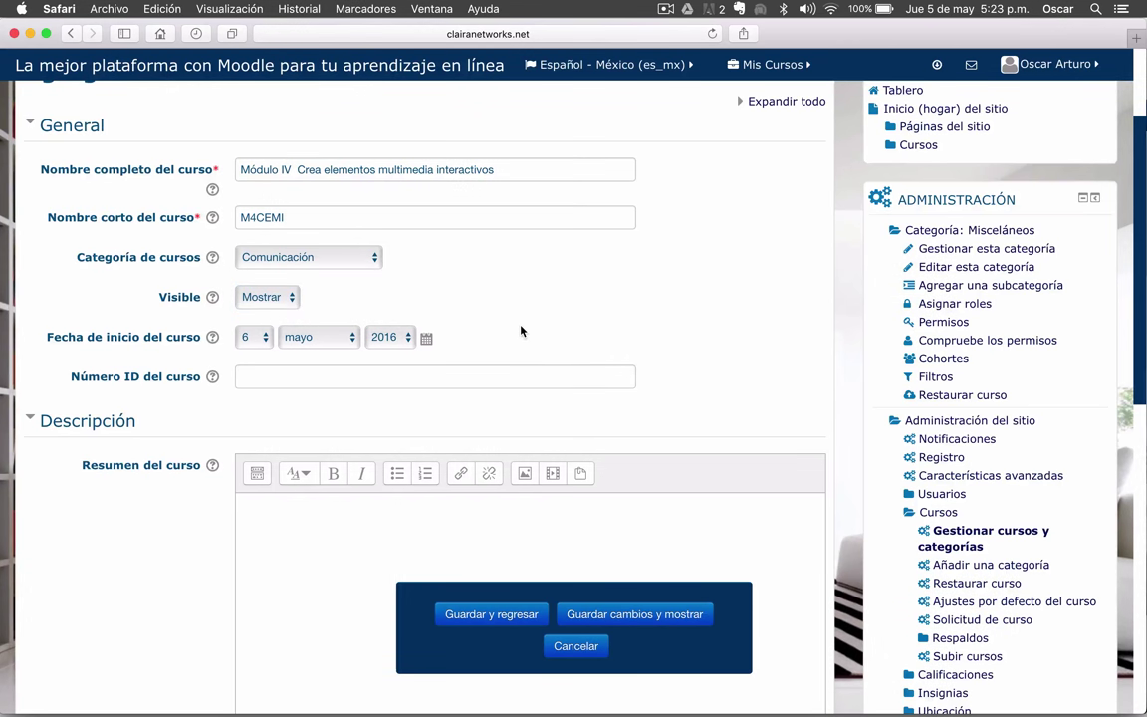
- Enter M4CE as the course's ID number
{"action": "scroll", "coordinate": [521, 330], "scroll_direction": "down", "scroll_amount": 1}
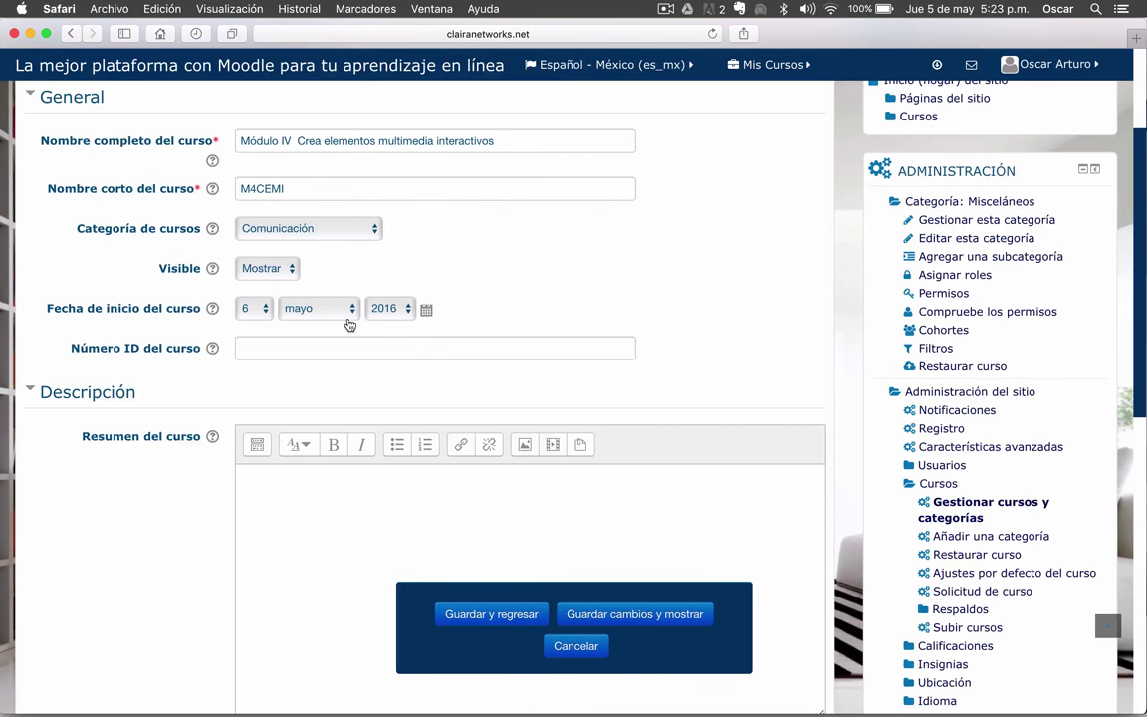
{"action": "left_click", "coordinate": [269, 354]}
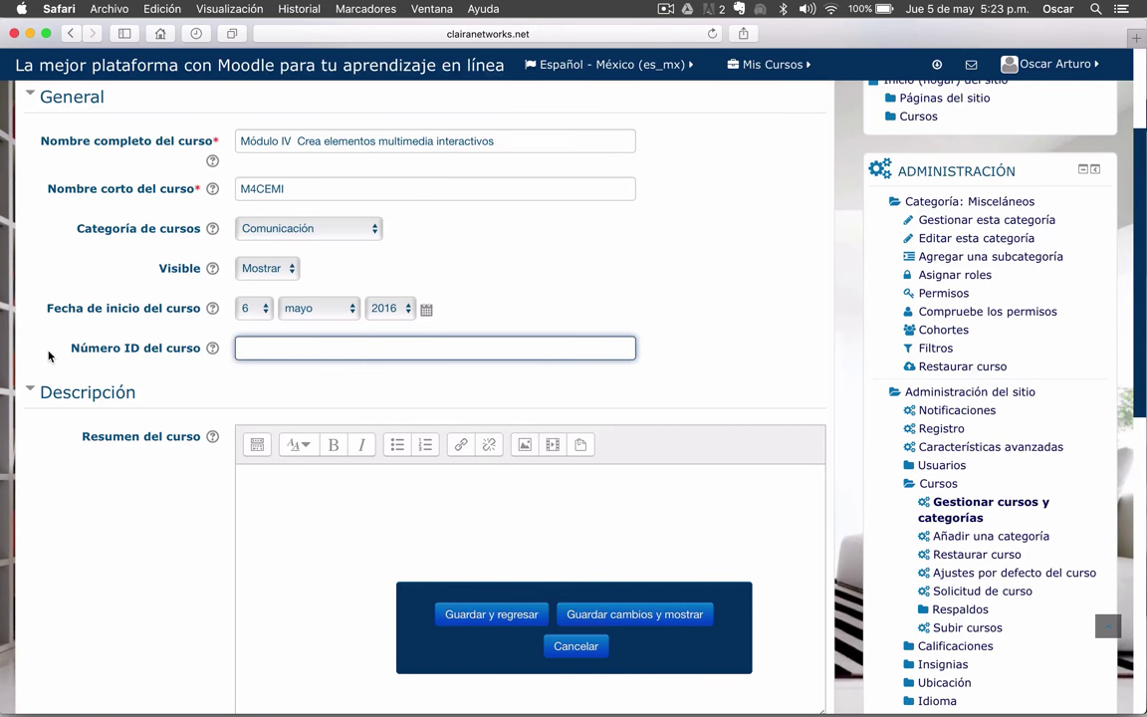
{"action": "type", "text": "M4CE"}
- Copy the Módulo IV learning outcome text, from "Al finalizar el módulo" through both bullet points, from the INFORMATICA PDF in Preview
{"action": "scroll", "coordinate": [94, 530], "scroll_direction": "down", "scroll_amount": 3}
{"action": "left_click", "coordinate": [339, 464]}
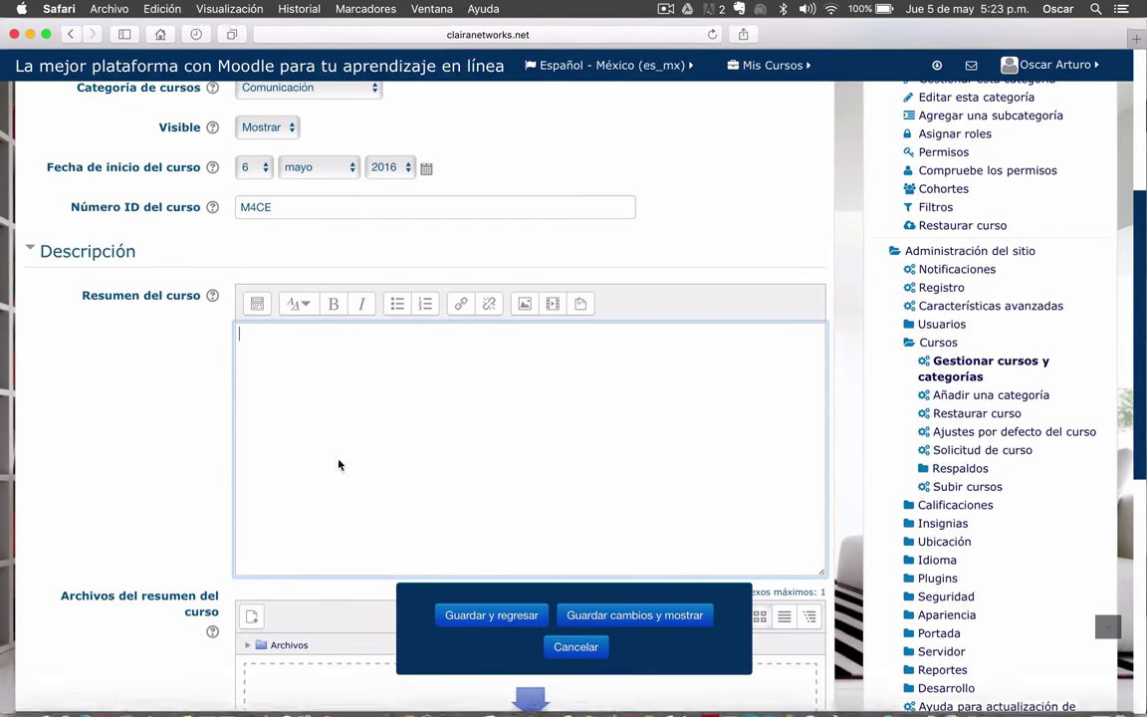
{"action": "key", "text": "ctrl+Up"}
{"action": "left_click", "coordinate": [448, 440]}
{"action": "scroll", "coordinate": [446, 442], "scroll_direction": "down", "scroll_amount": 5}
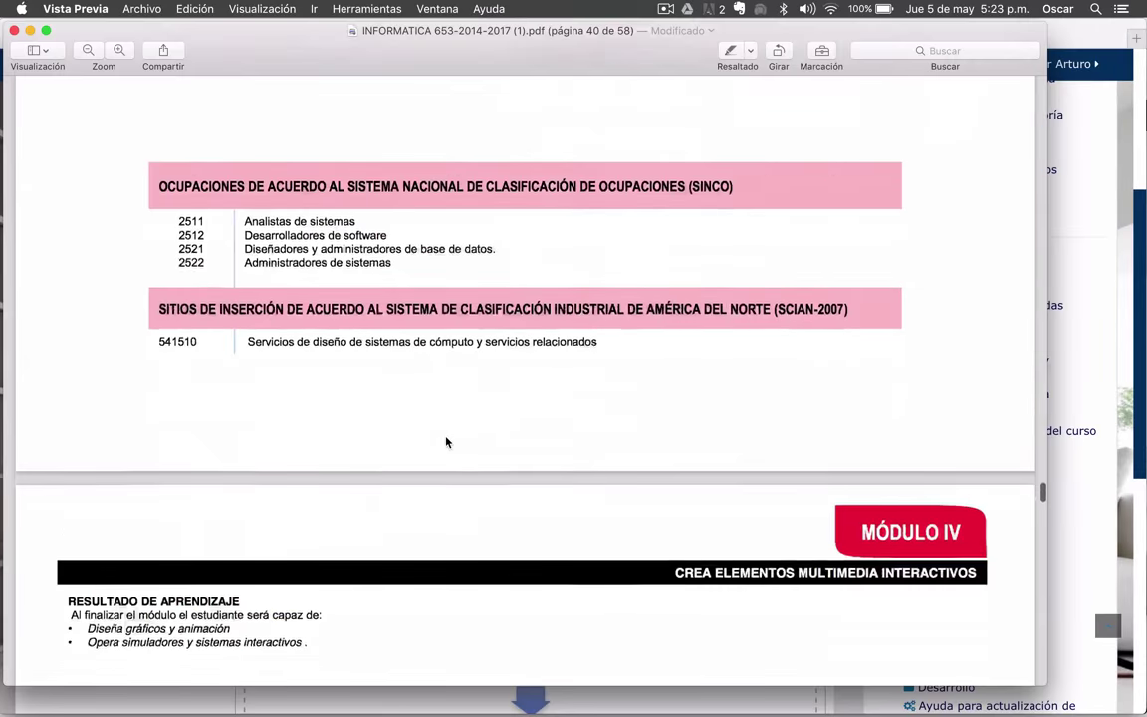
{"action": "scroll", "coordinate": [446, 442], "scroll_direction": "down", "scroll_amount": 10}
{"action": "scroll", "coordinate": [446, 441], "scroll_direction": "up", "scroll_amount": 4}
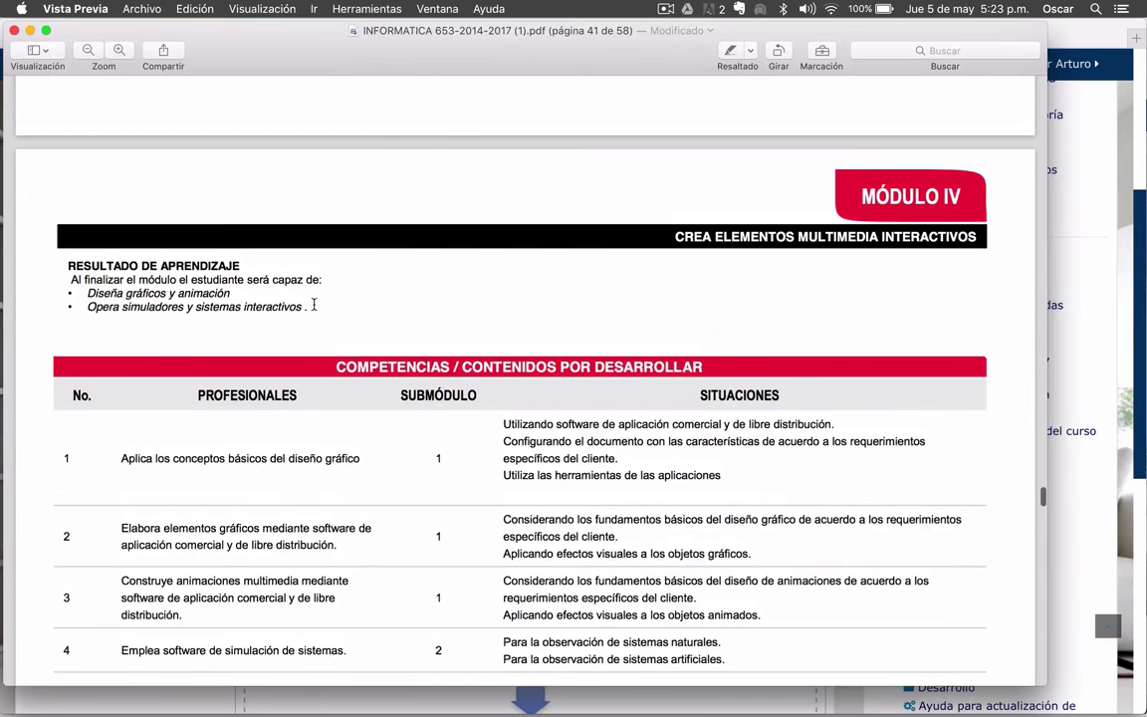
{"action": "left_click_drag", "start_coordinate": [314, 306], "coordinate": [62, 279]}
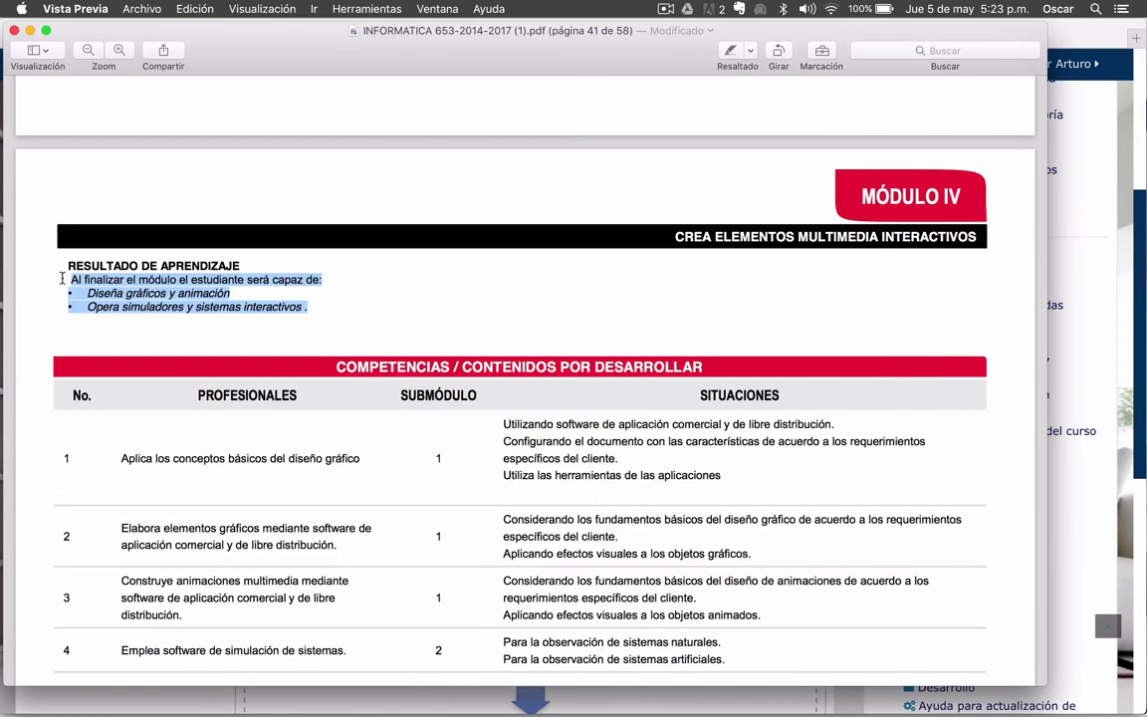
{"action": "left_click", "coordinate": [261, 249]}
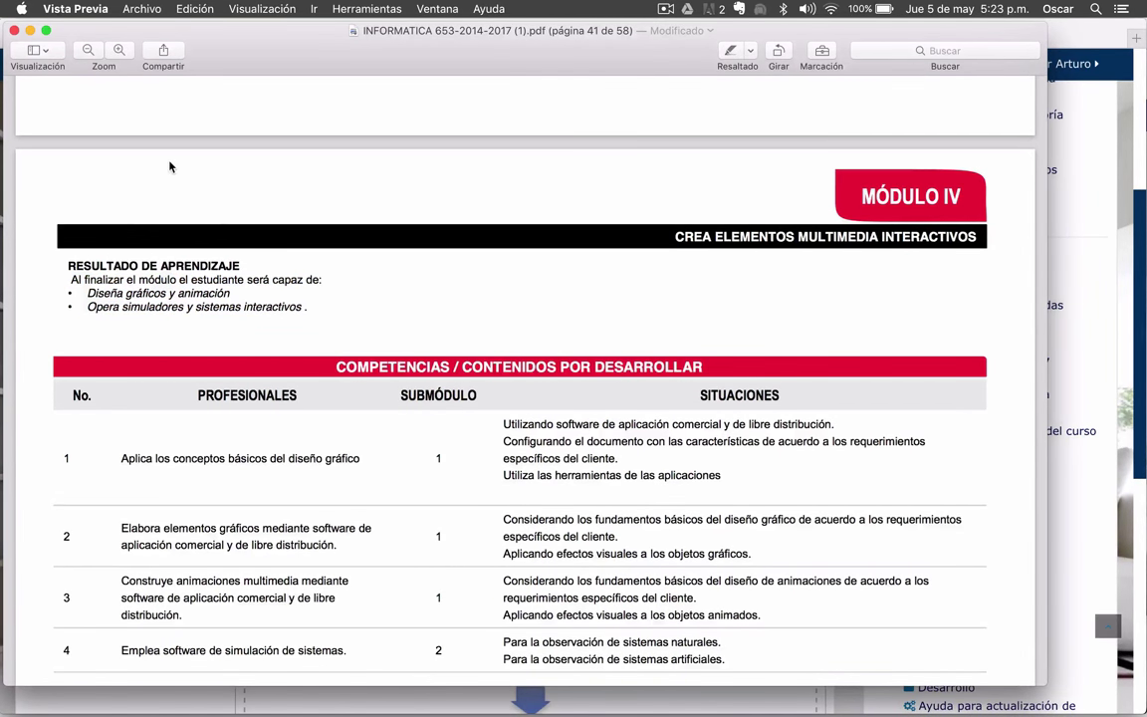
- Return to the course form in Safari and paste the copied learning outcome text into the course summary
{"action": "key", "text": "ctrl+Up"}
{"action": "left_click", "coordinate": [725, 525]}
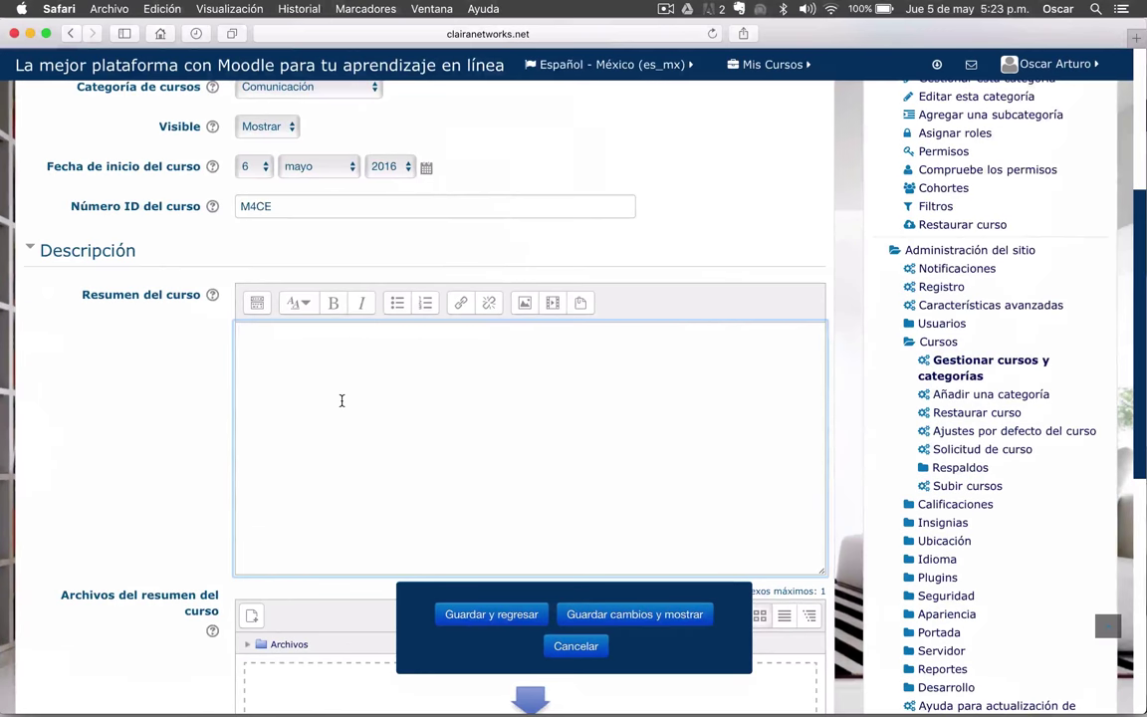
{"action": "type", "text": "Presentación de PowerPoint Al finalizar el módulo el estudiante será capaz de: Diseña gráficos y animación Opera simuladores y sistemas interactivos"}
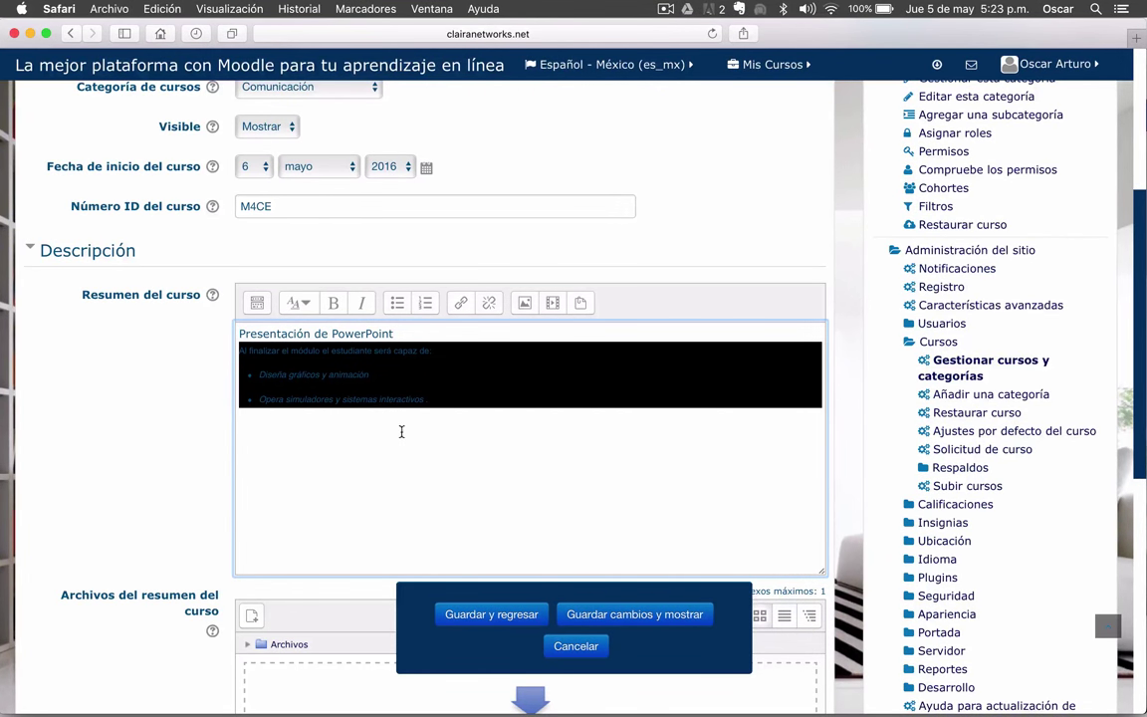
- Clear the formatting of all the pasted text in the course summary
{"action": "left_click", "coordinate": [360, 427]}
{"action": "left_click_drag", "start_coordinate": [329, 442], "coordinate": [215, 326]}
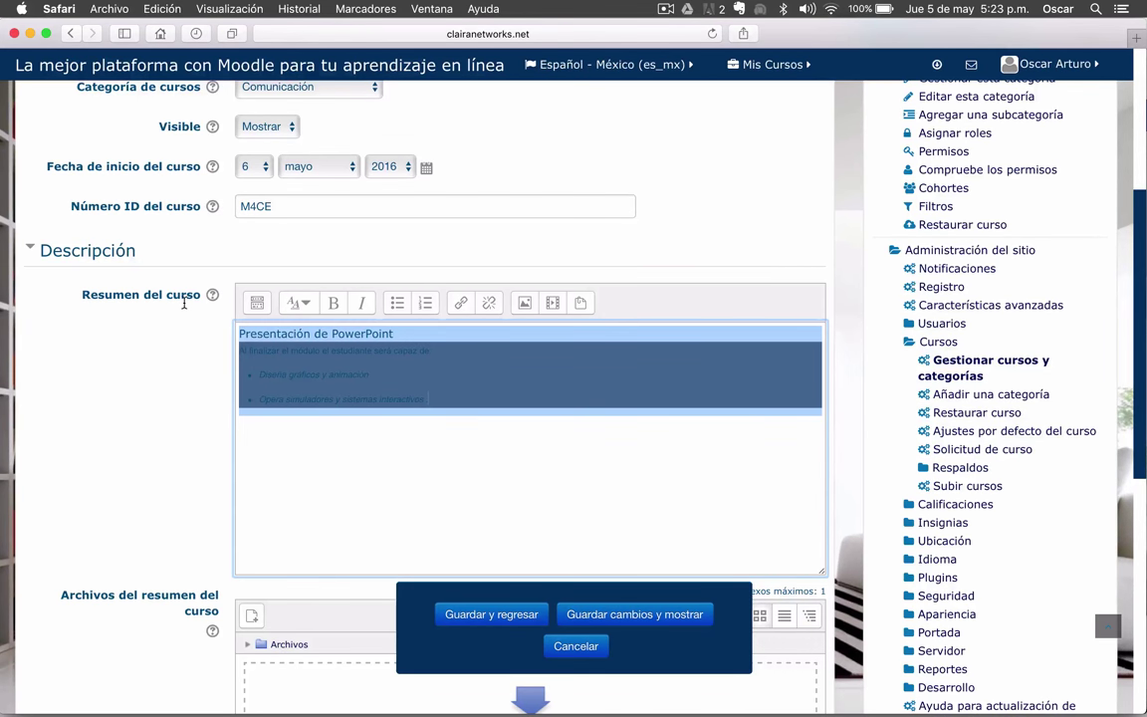
{"action": "left_click", "coordinate": [261, 309]}
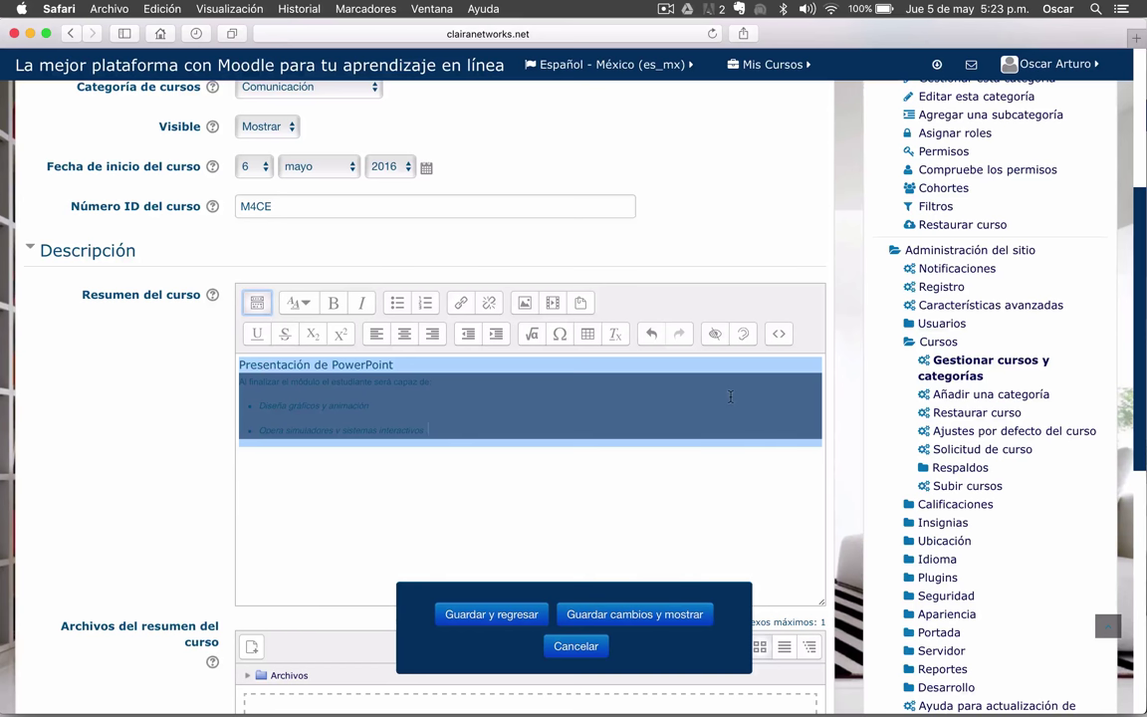
{"action": "left_click", "coordinate": [255, 307]}
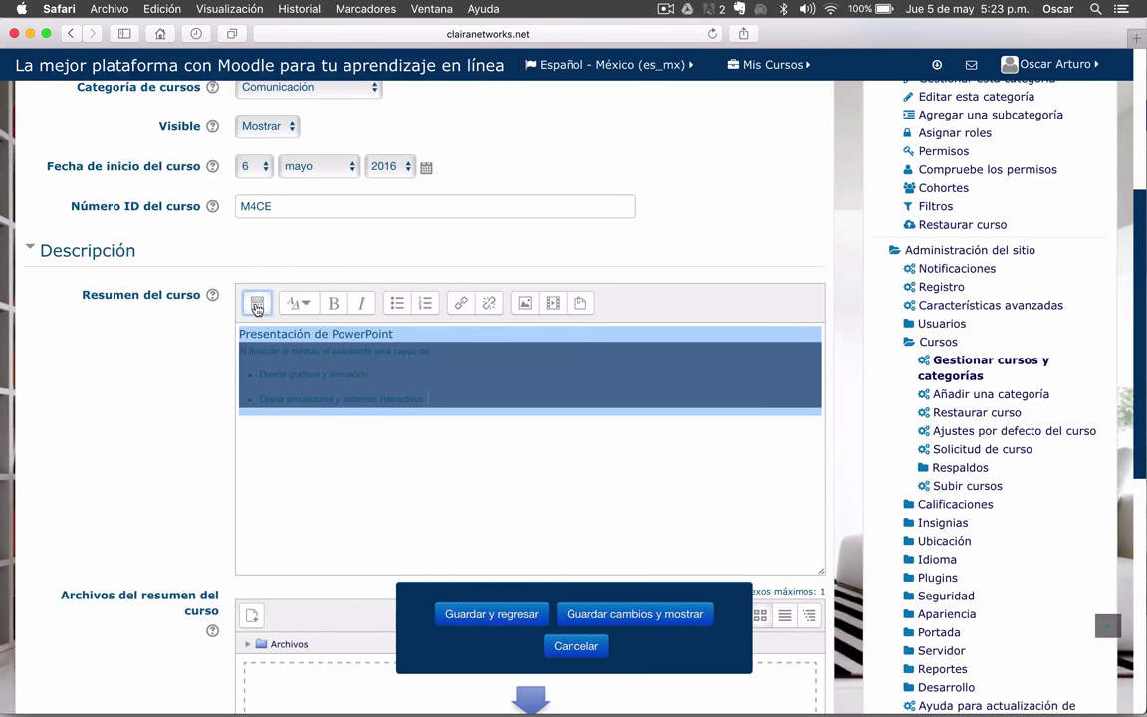
{"action": "left_click", "coordinate": [256, 308]}
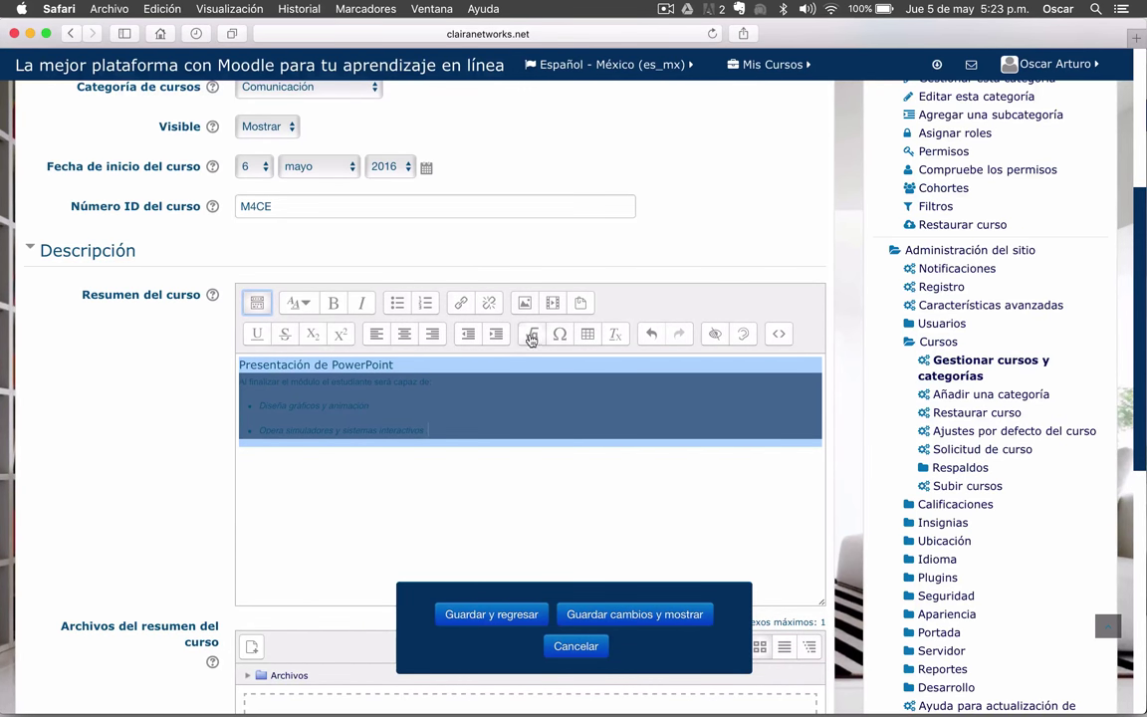
{"action": "left_click", "coordinate": [623, 338]}
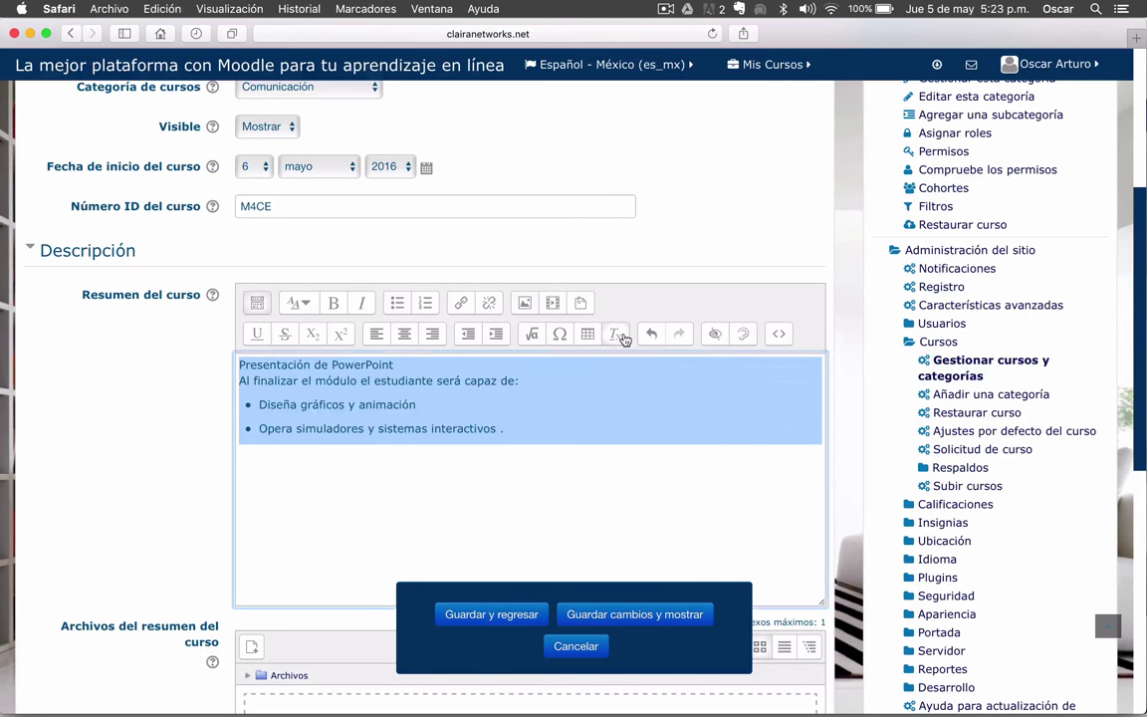
{"action": "left_click", "coordinate": [342, 460]}
- Delete the "Presentación de PowerPoint" text from the first line of the course summary
{"action": "scroll", "coordinate": [414, 405], "scroll_direction": "down", "scroll_amount": 2}
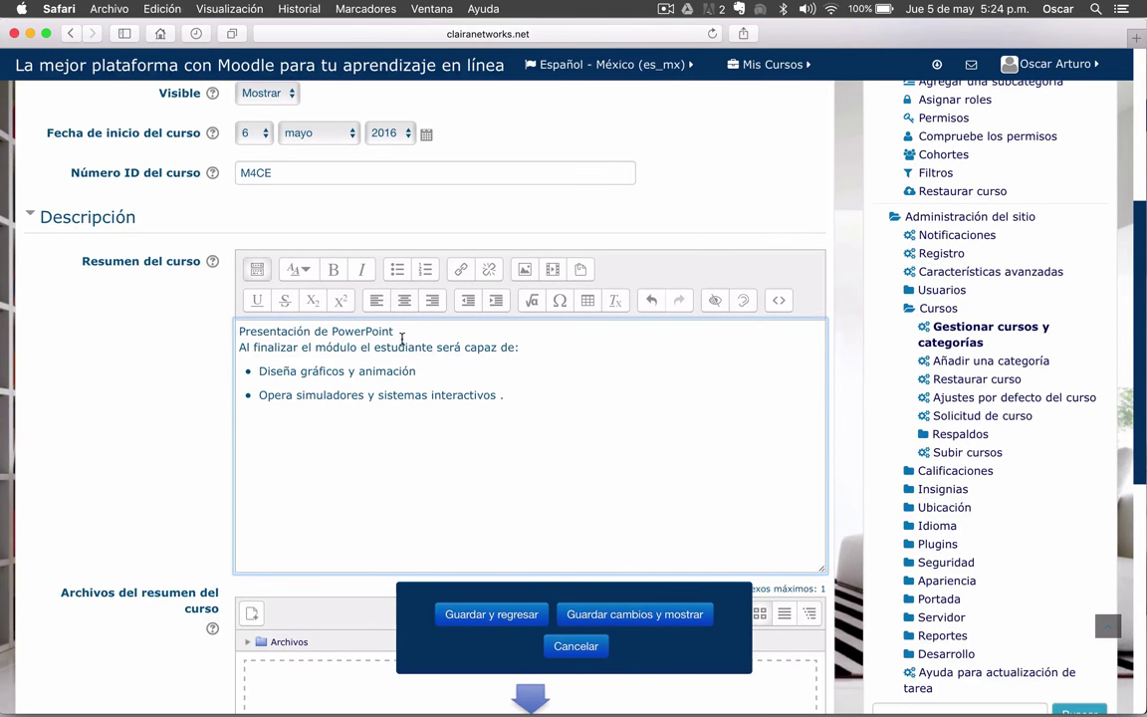
{"action": "left_click_drag", "start_coordinate": [402, 338], "coordinate": [205, 336]}
{"action": "key", "text": "BackSpace"}
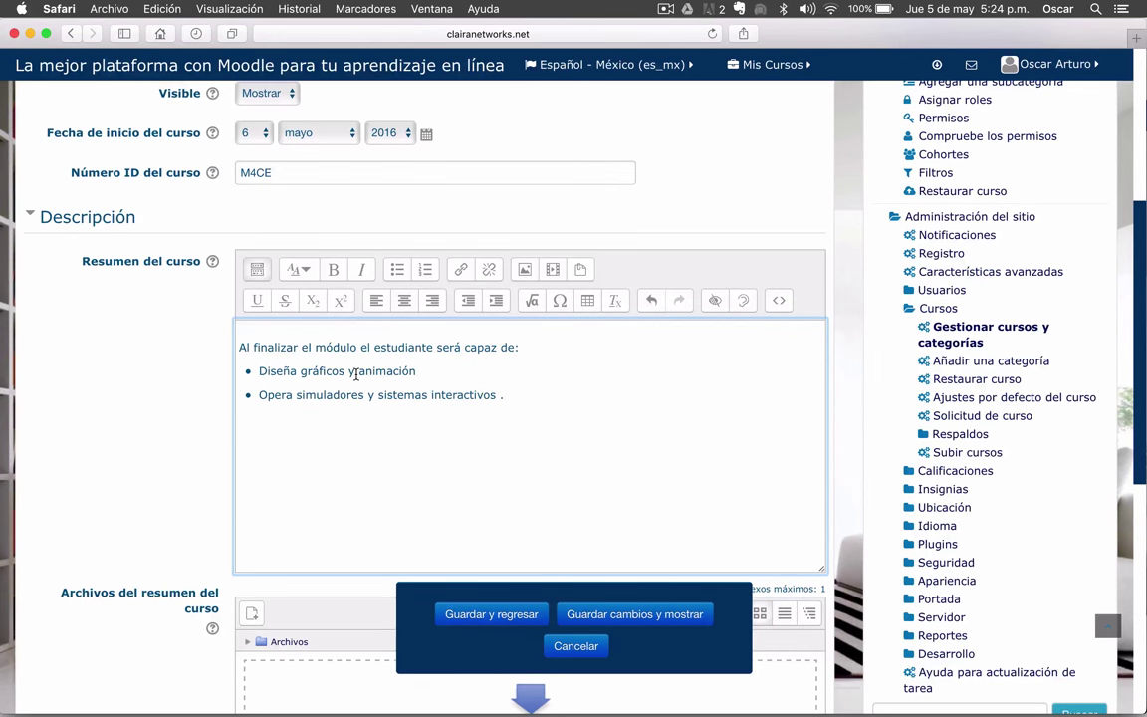
- Remove the empty first line of the course summary and the period after "Opera simuladores y sistemas interactivos"
{"action": "key", "text": "ctrl+Up"}
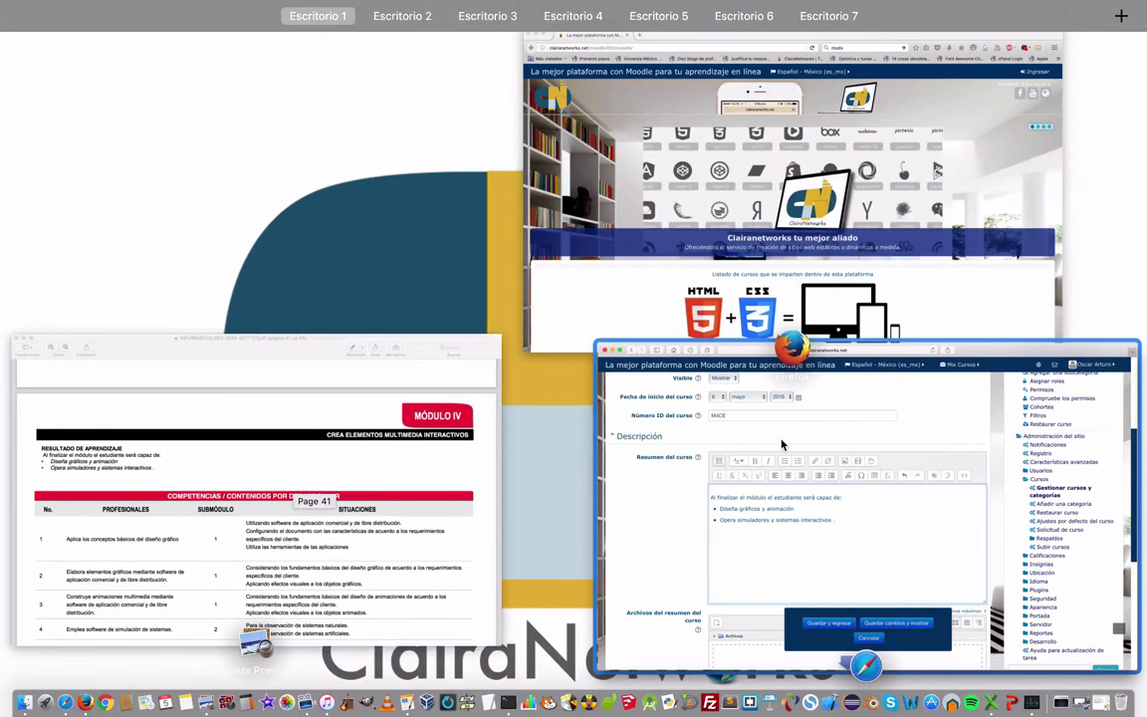
{"action": "left_click", "coordinate": [689, 435]}
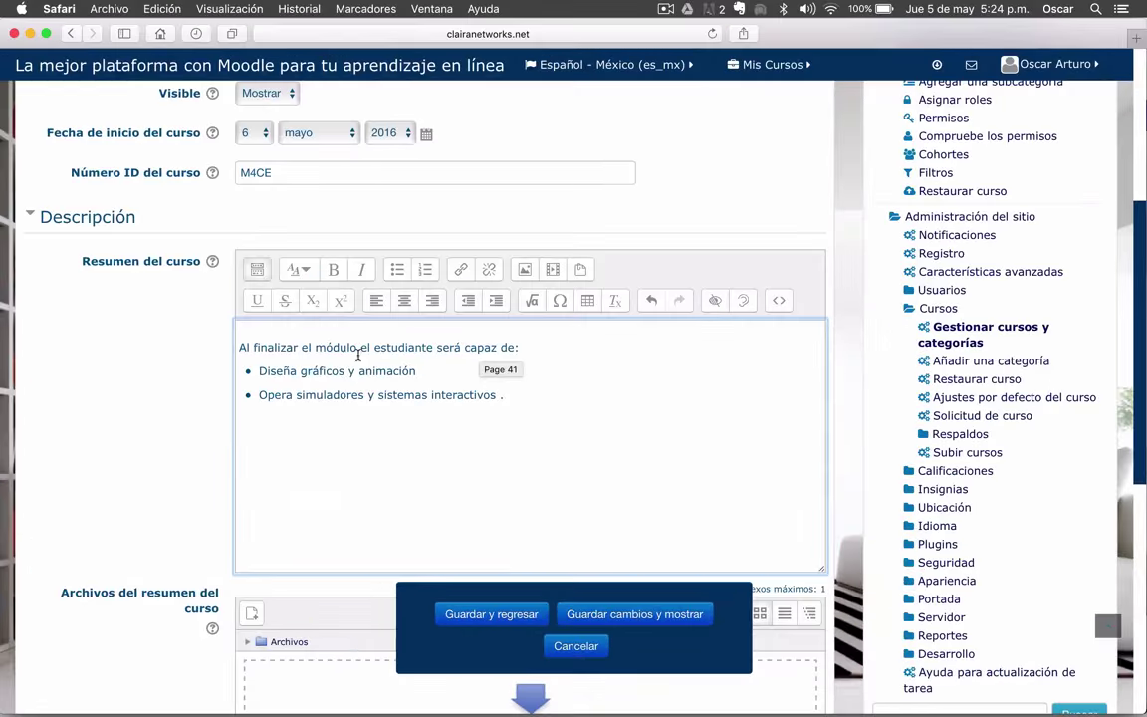
{"action": "key", "text": "BackSpace"}
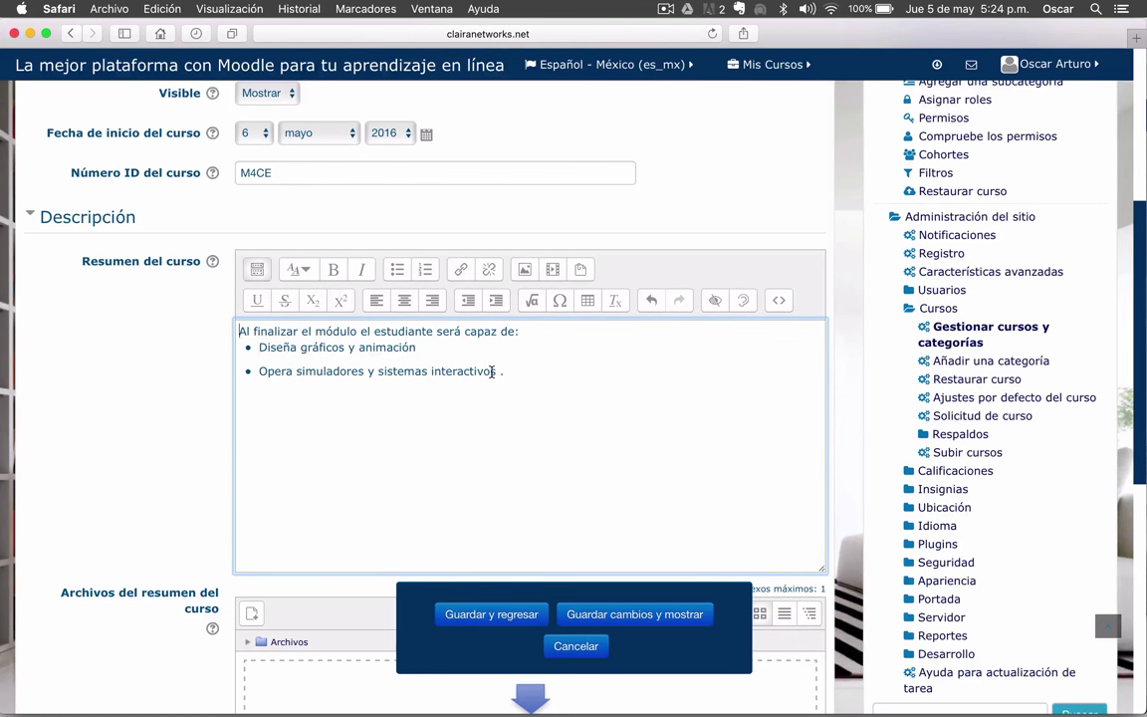
{"action": "scroll", "coordinate": [478, 372], "scroll_direction": "down", "scroll_amount": 2}
{"action": "left_click", "coordinate": [500, 327]}
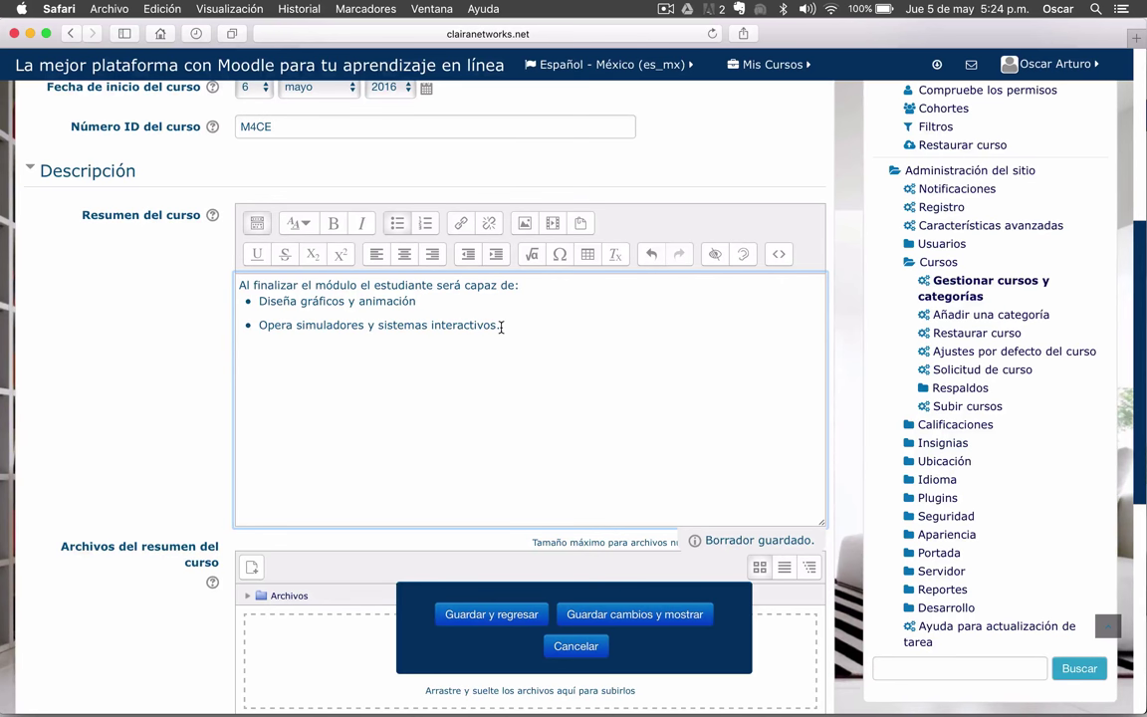
{"action": "key", "text": "BackSpace"}
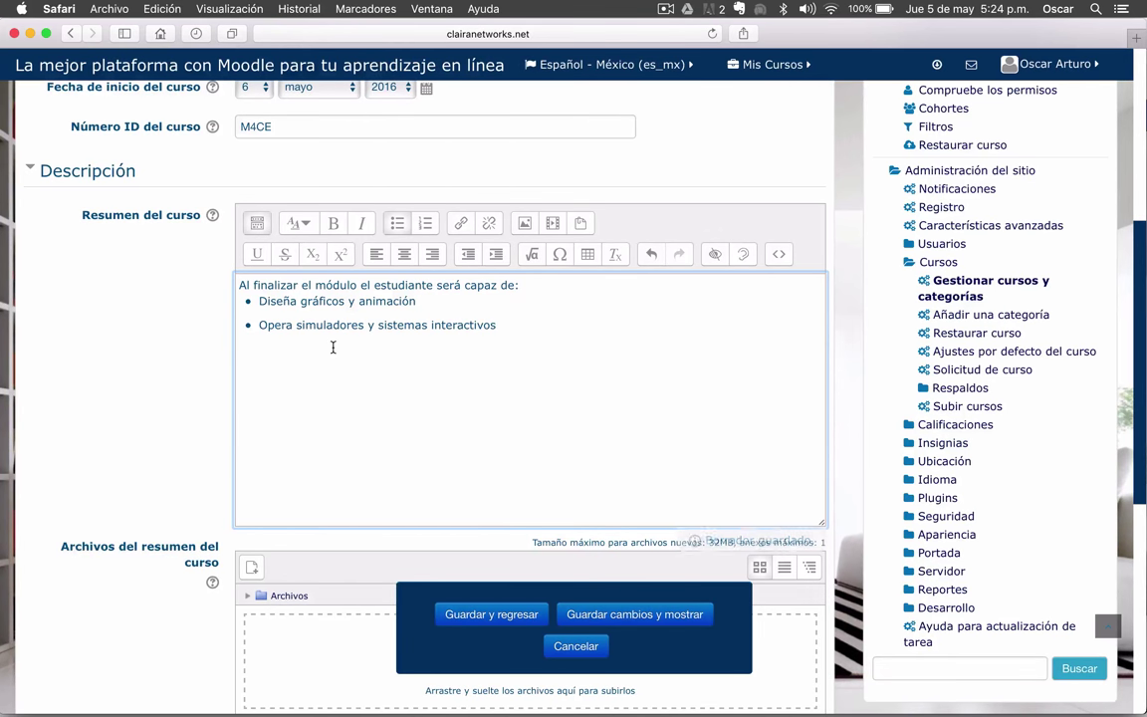
- Upload the image tic.jpg from the img folder as the course summary file
{"action": "scroll", "coordinate": [333, 348], "scroll_direction": "down", "scroll_amount": 3}
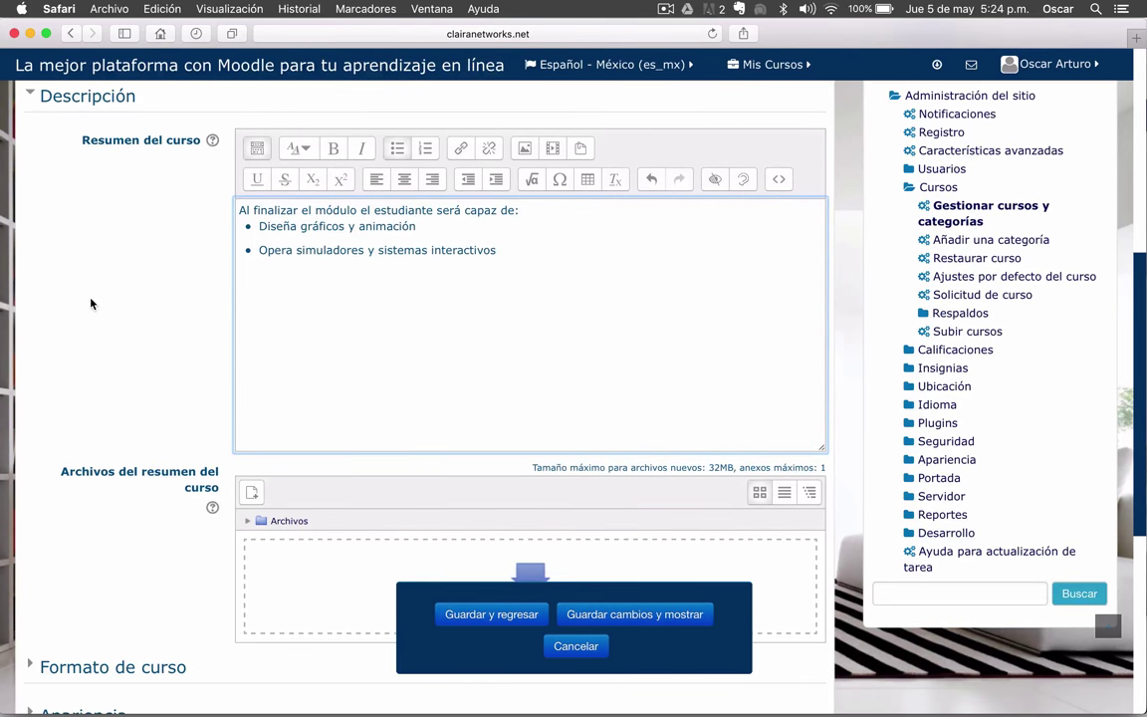
{"action": "scroll", "coordinate": [90, 304], "scroll_direction": "down", "scroll_amount": 6}
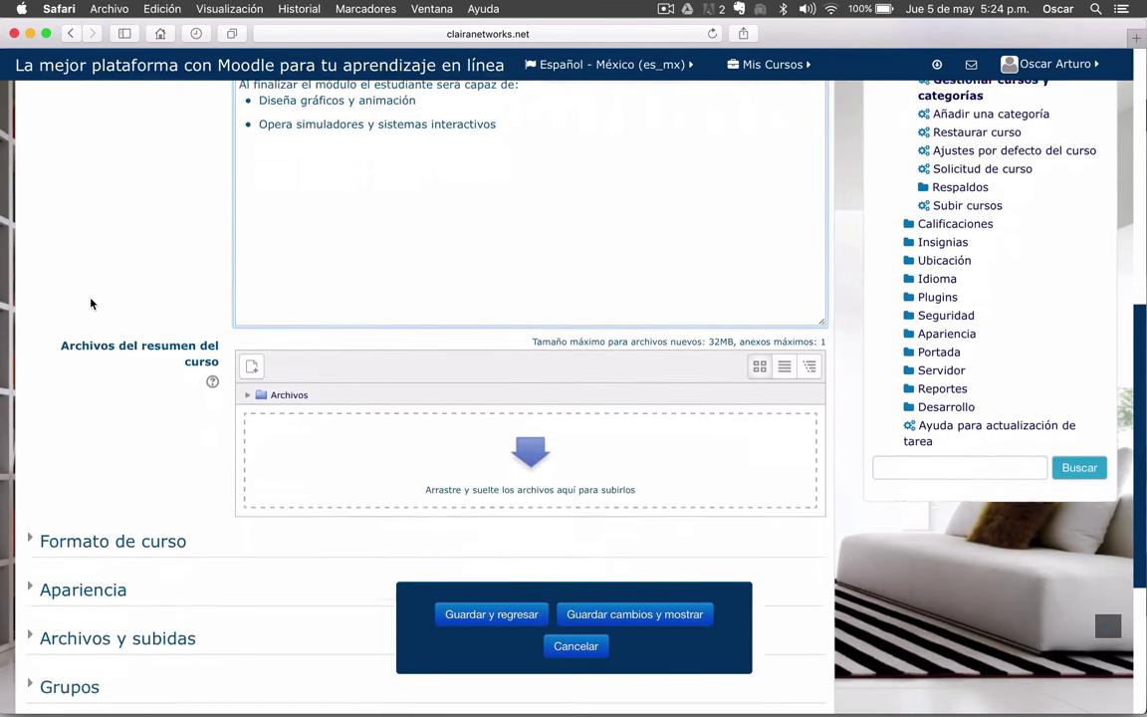
{"action": "left_click", "coordinate": [527, 386]}
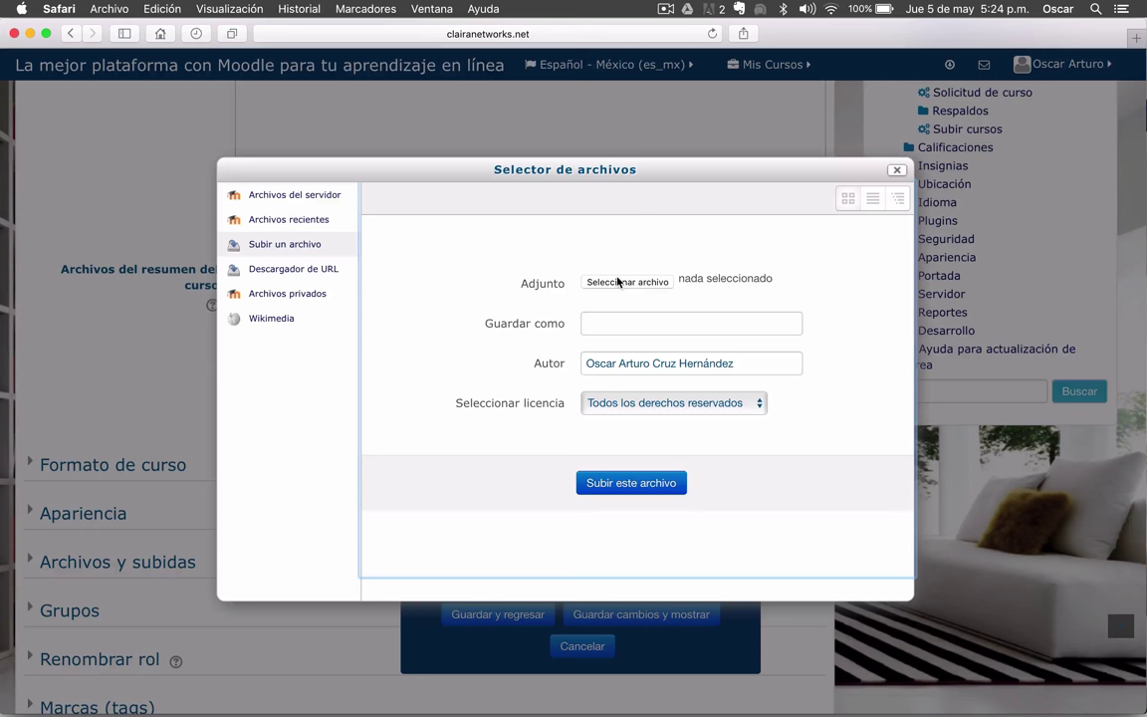
{"action": "left_click", "coordinate": [617, 282]}
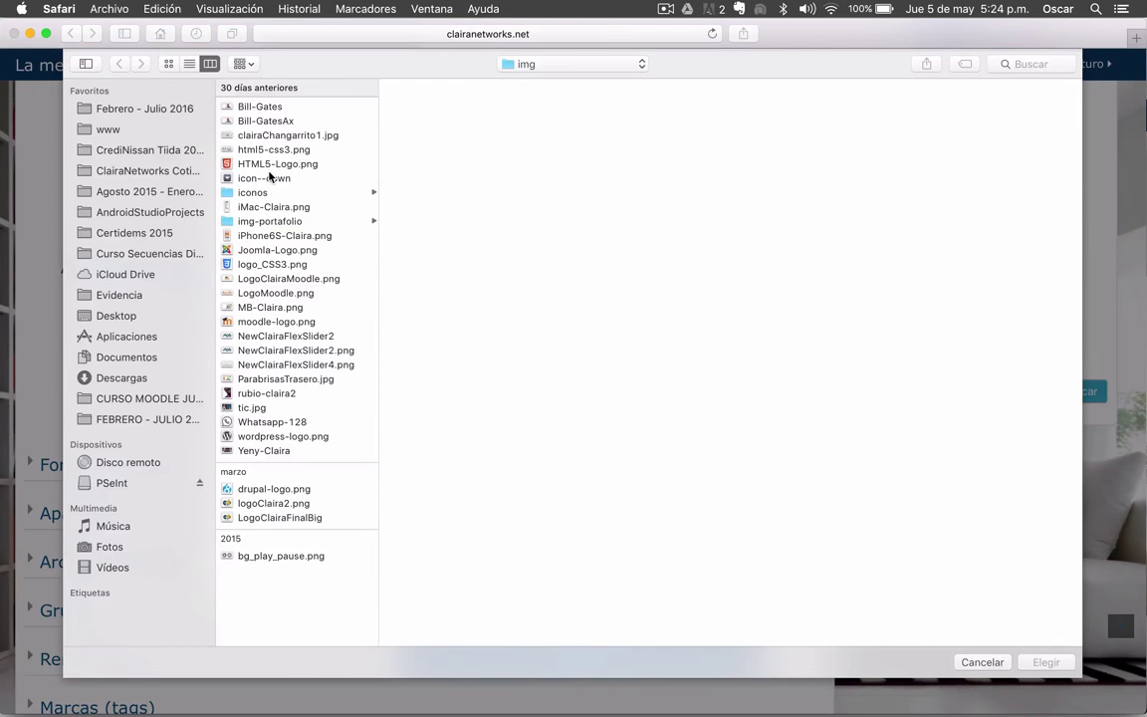
{"action": "left_click", "coordinate": [244, 148]}
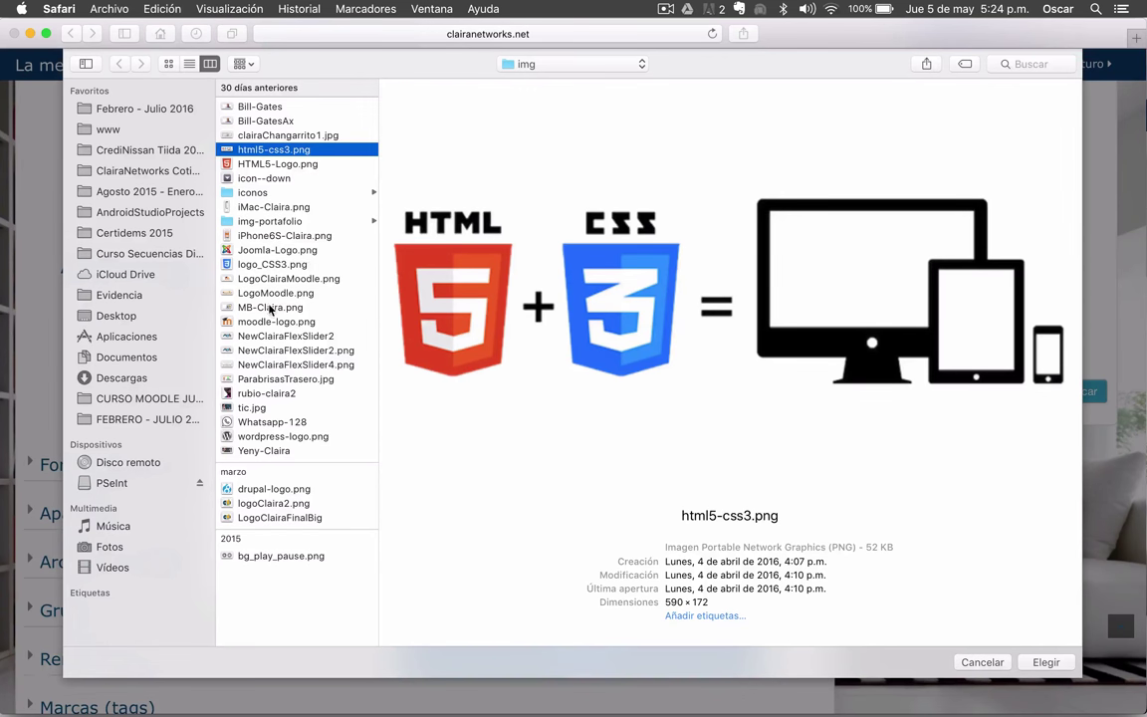
{"action": "left_click", "coordinate": [271, 337]}
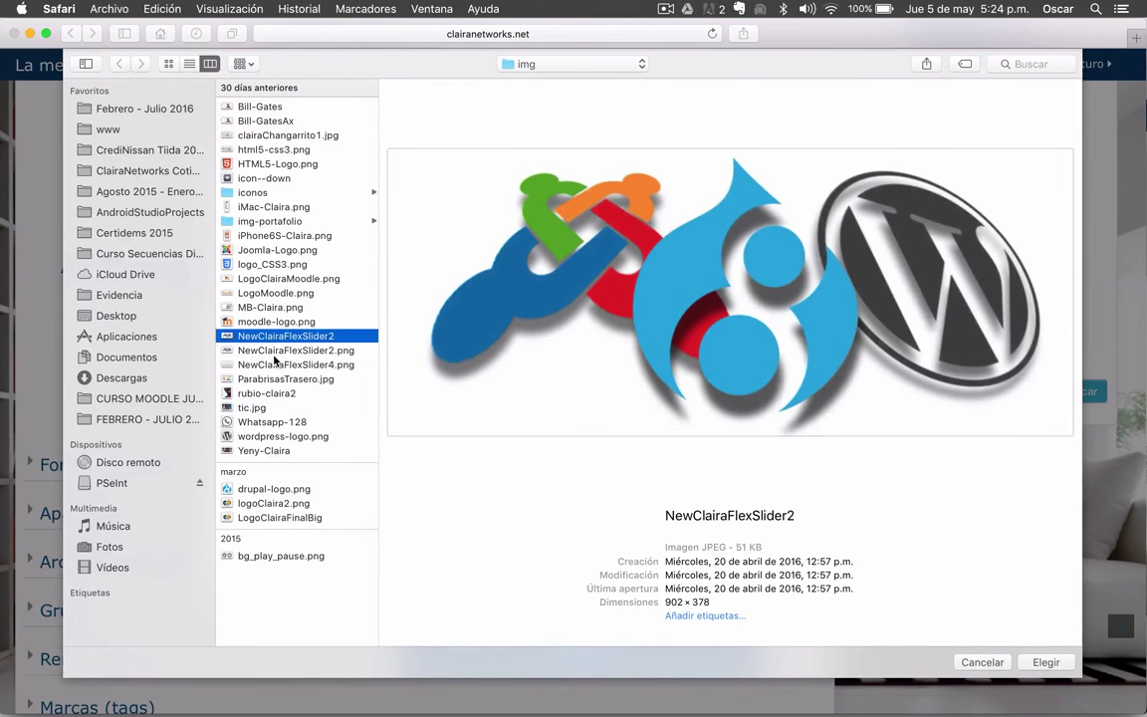
{"action": "left_click", "coordinate": [271, 351]}
{"action": "left_click", "coordinate": [269, 366]}
{"action": "left_click", "coordinate": [267, 380]}
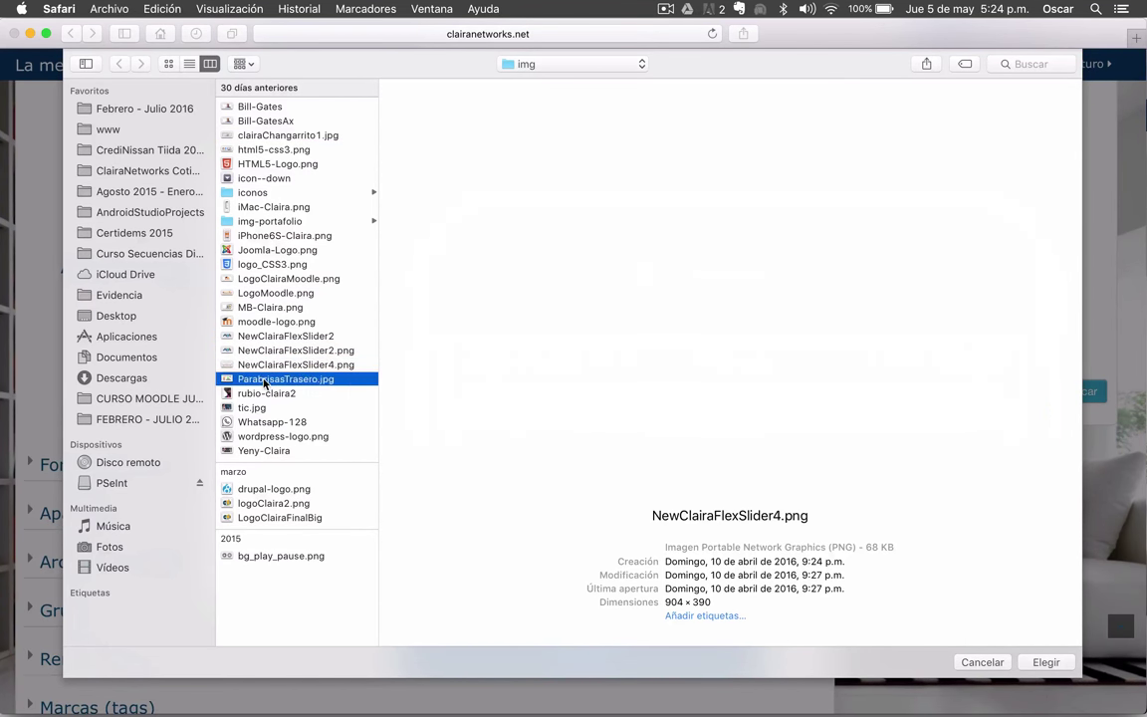
{"action": "left_click", "coordinate": [261, 394]}
{"action": "left_click", "coordinate": [254, 408]}
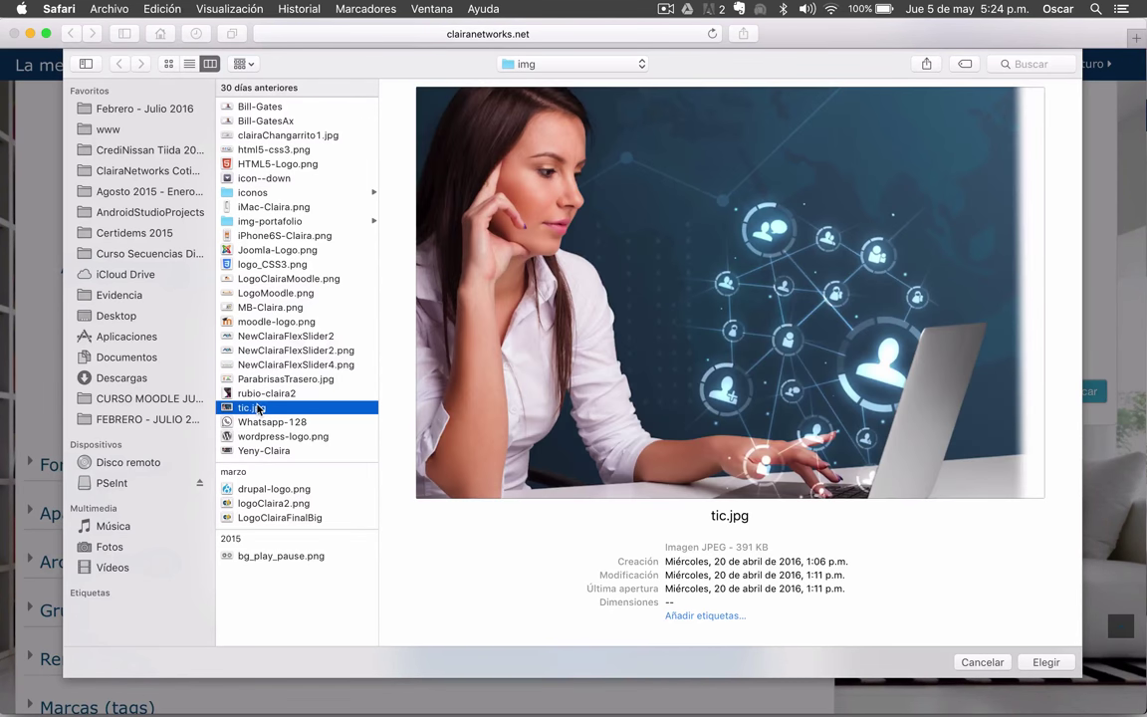
{"action": "left_click", "coordinate": [1044, 661]}
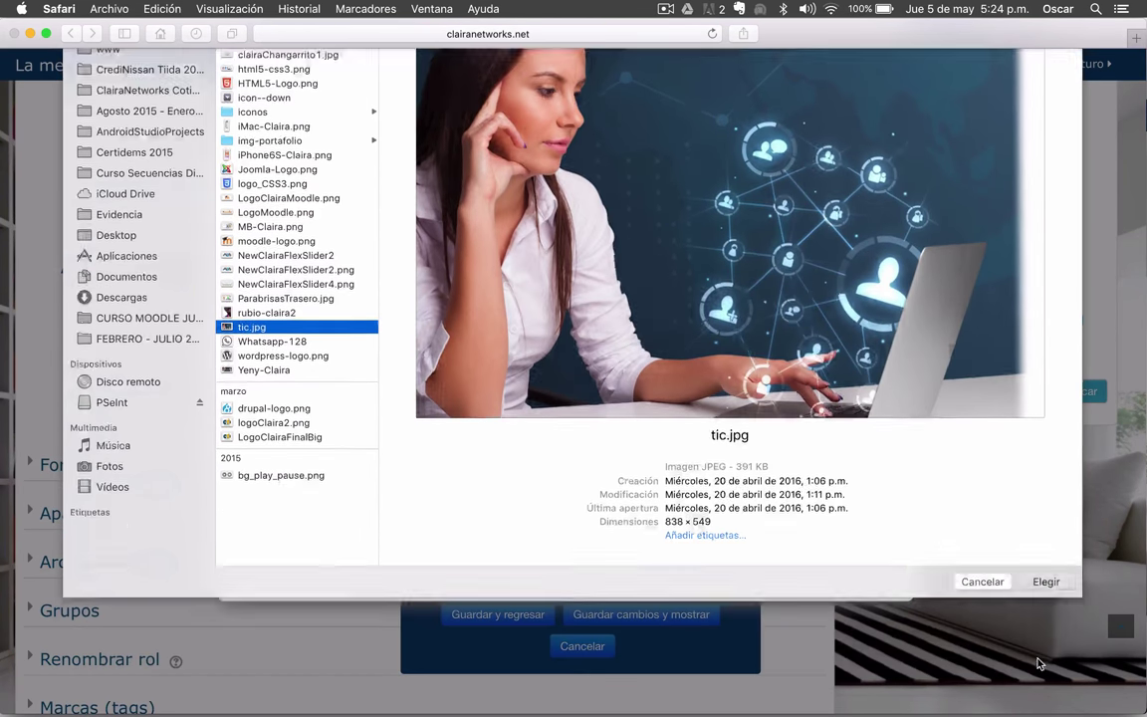
{"action": "left_click", "coordinate": [614, 486]}
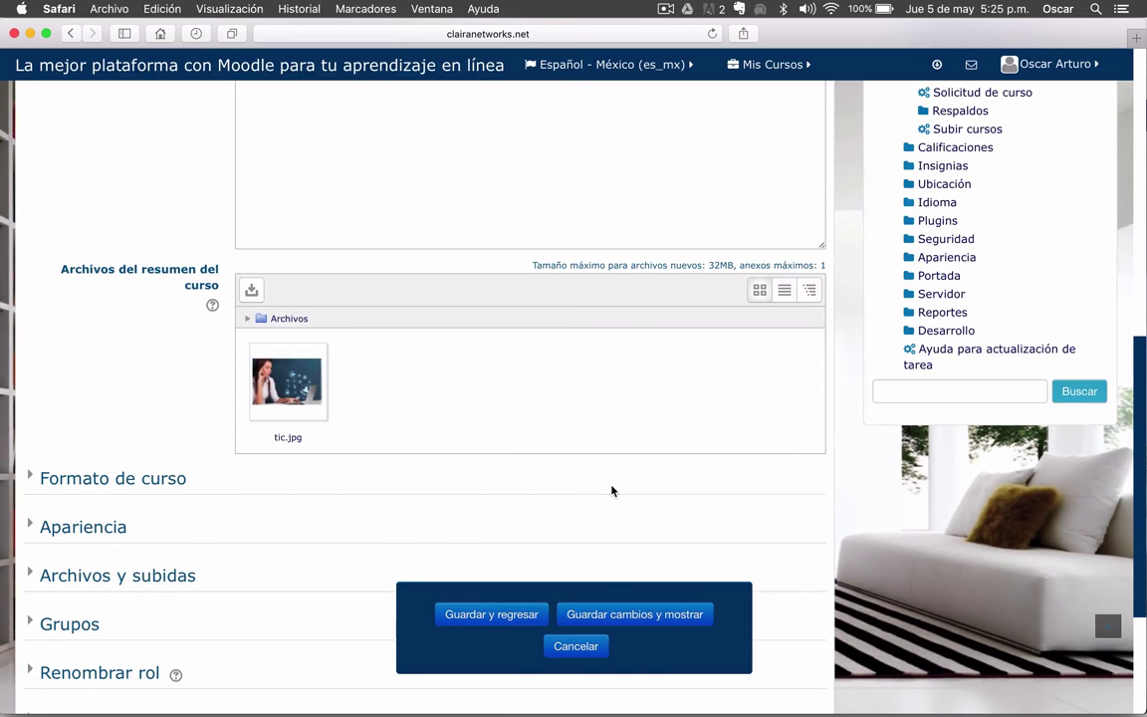
- Expand the Formato de curso section and set the course format to Formato de tópicos/temas
{"action": "scroll", "coordinate": [166, 356], "scroll_direction": "down", "scroll_amount": 4}
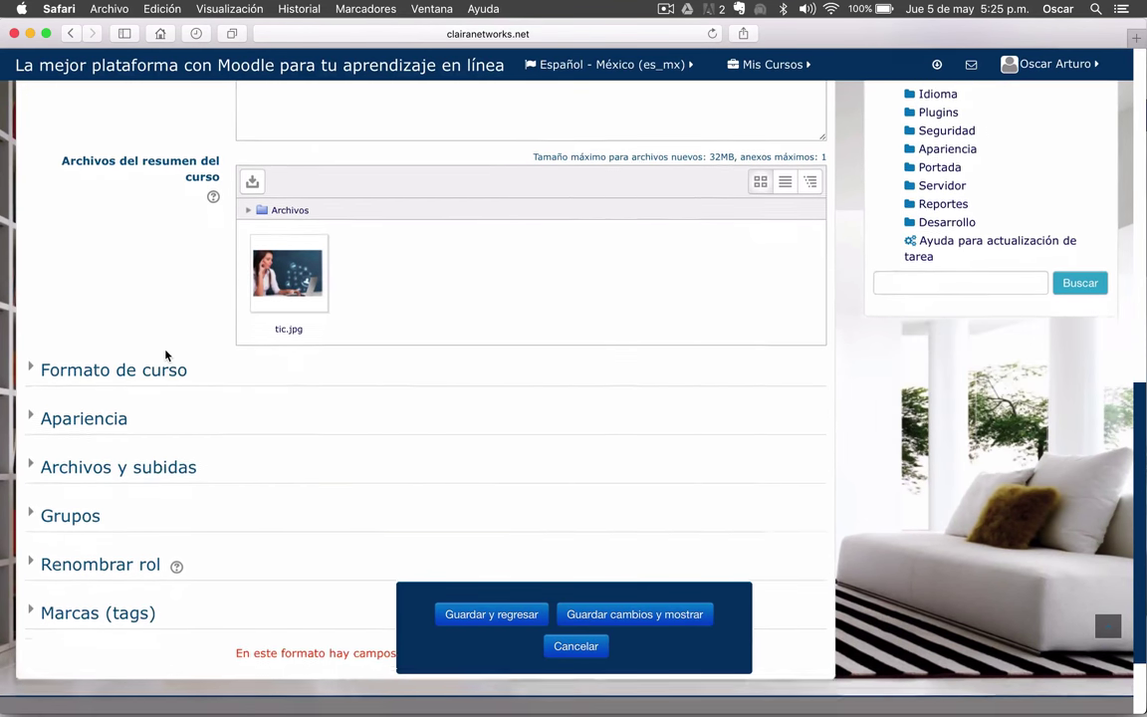
{"action": "scroll", "coordinate": [165, 355], "scroll_direction": "down", "scroll_amount": 1}
{"action": "left_click", "coordinate": [48, 298]}
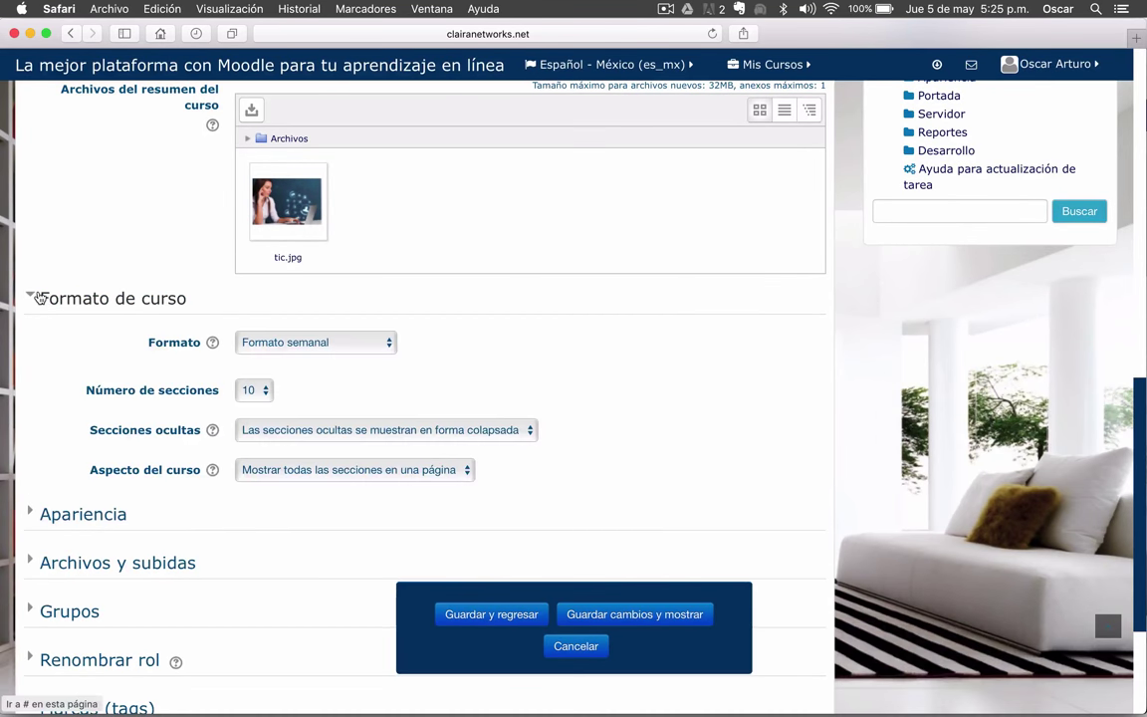
{"action": "scroll", "coordinate": [107, 227], "scroll_direction": "down", "scroll_amount": 2}
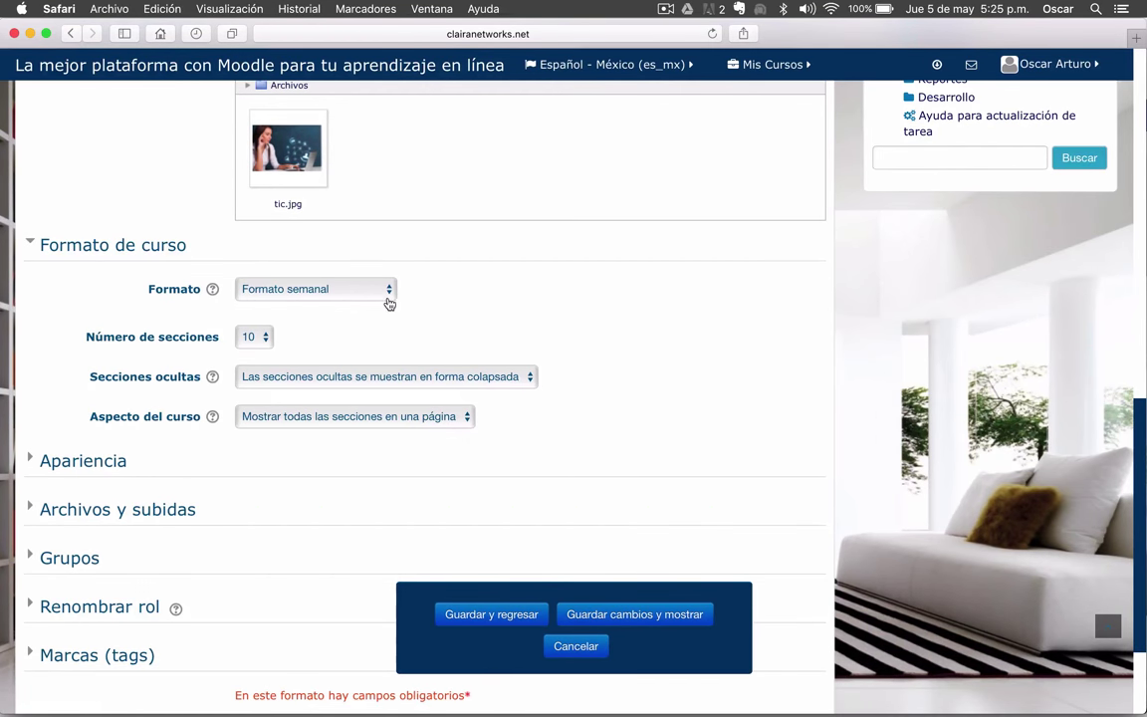
{"action": "left_click", "coordinate": [389, 296]}
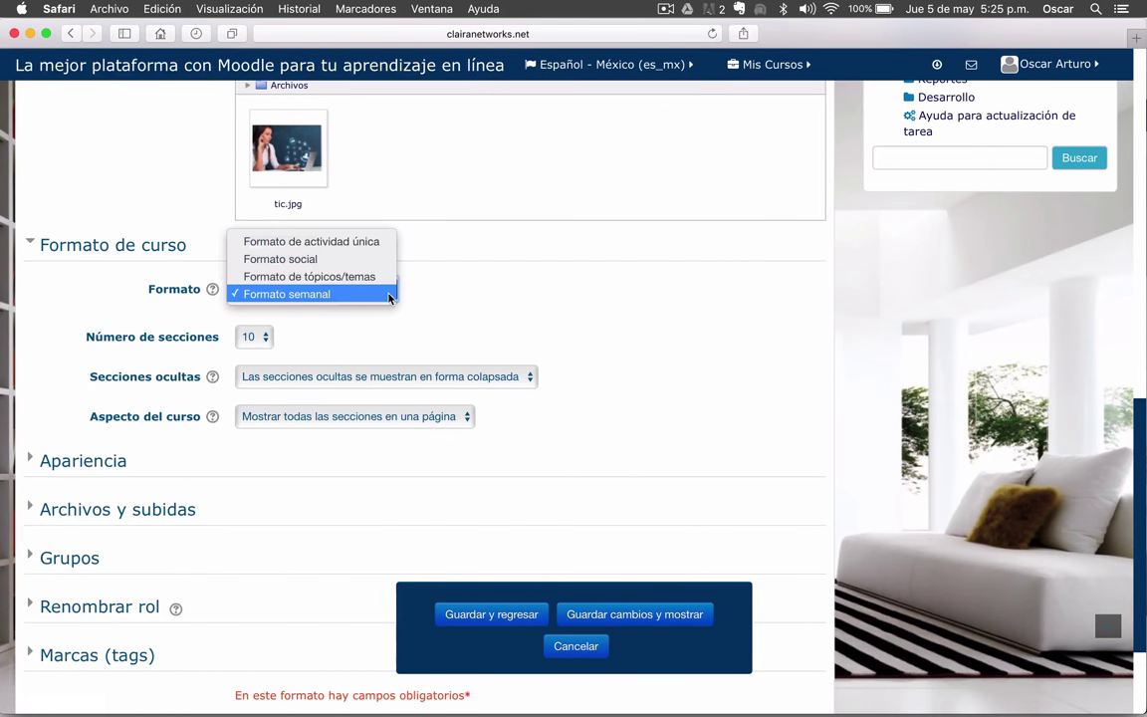
{"action": "left_click", "coordinate": [338, 278]}
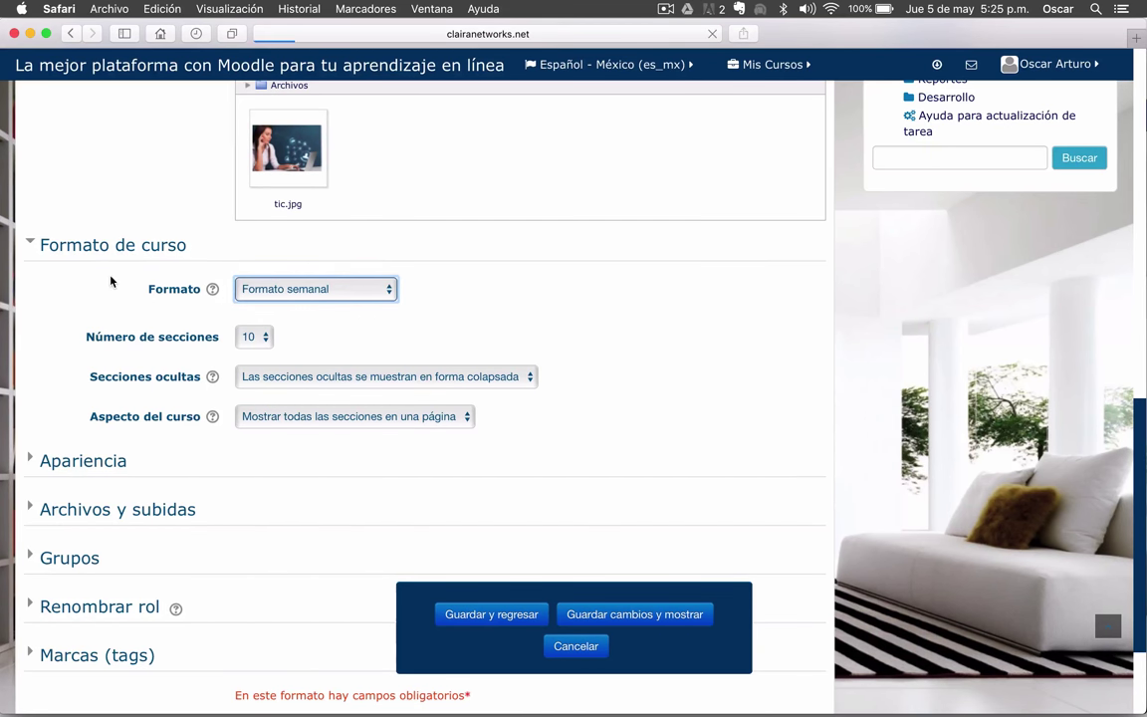
- Set the number of course sections to 3
{"action": "scroll", "coordinate": [110, 279], "scroll_direction": "down", "scroll_amount": 1}
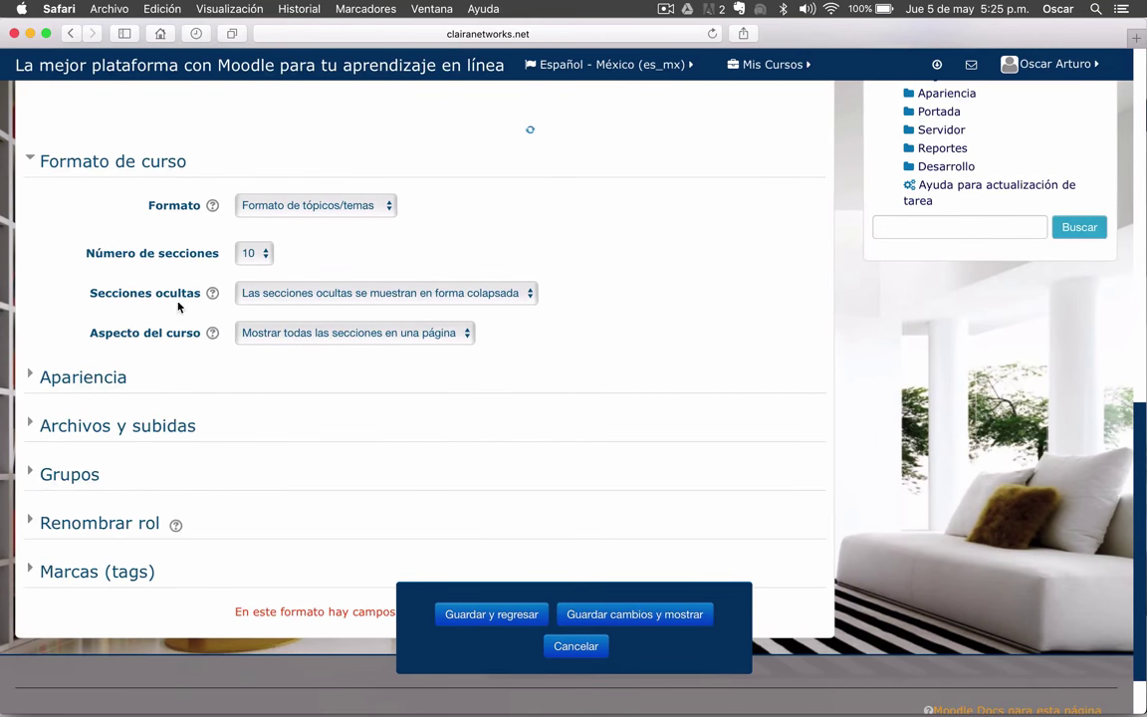
{"action": "left_click", "coordinate": [255, 261]}
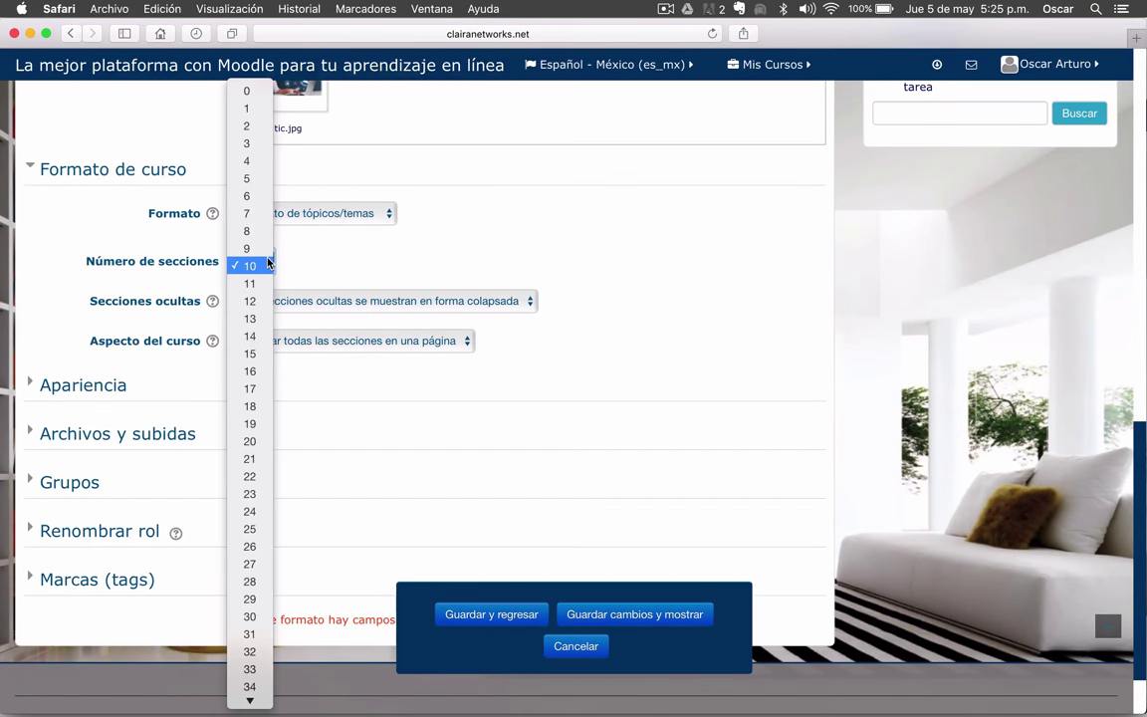
{"action": "left_click", "coordinate": [247, 143]}
{"action": "scroll", "coordinate": [99, 263], "scroll_direction": "down", "scroll_amount": 1}
{"action": "scroll", "coordinate": [99, 263], "scroll_direction": "down", "scroll_amount": 1}
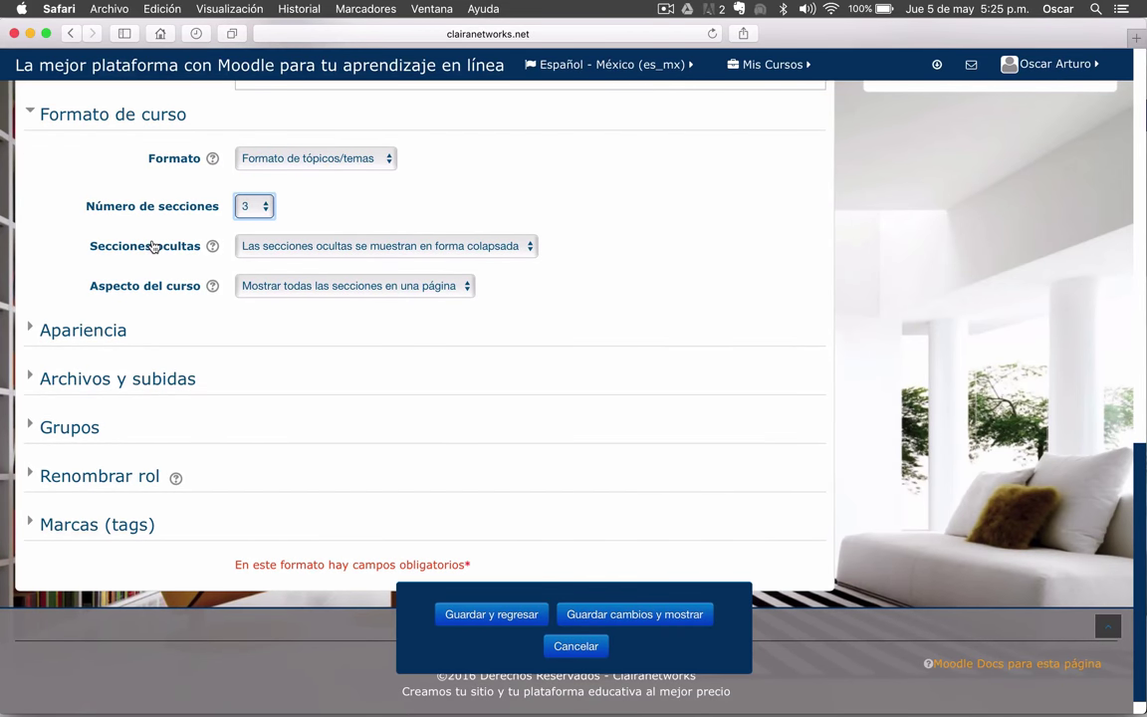
- Make hidden sections totally invisible and set the course layout to Mostrar una sección por página
{"action": "left_click", "coordinate": [388, 256]}
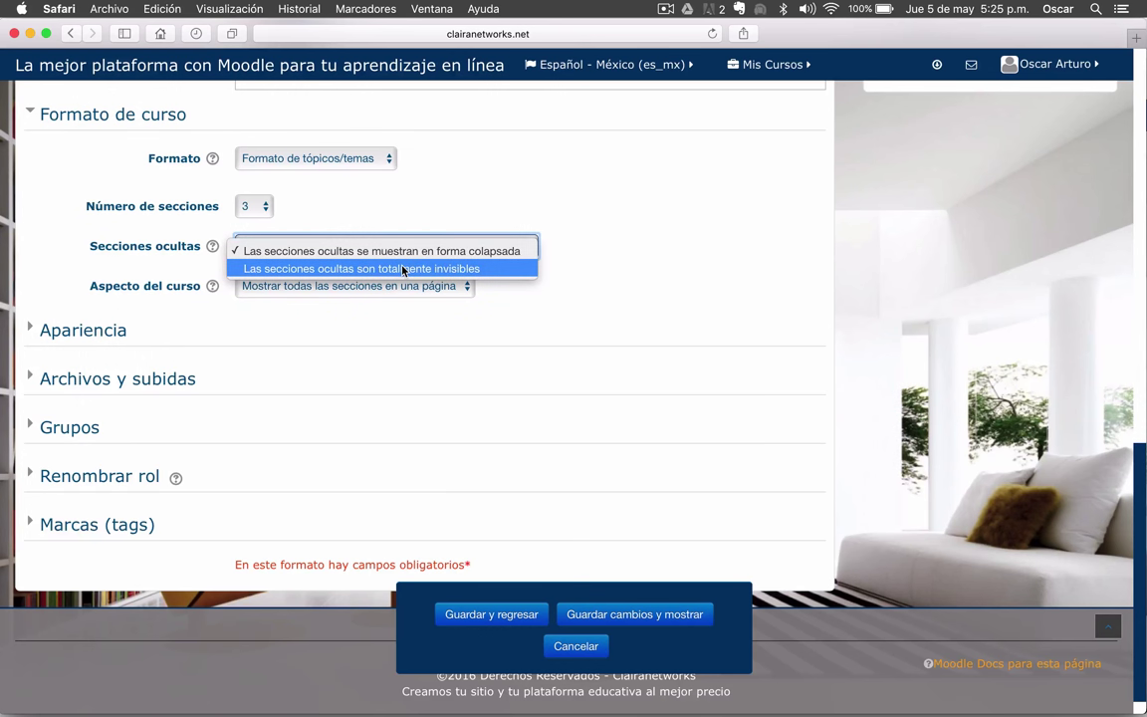
{"action": "left_click", "coordinate": [403, 270]}
{"action": "scroll", "coordinate": [81, 261], "scroll_direction": "down", "scroll_amount": 1}
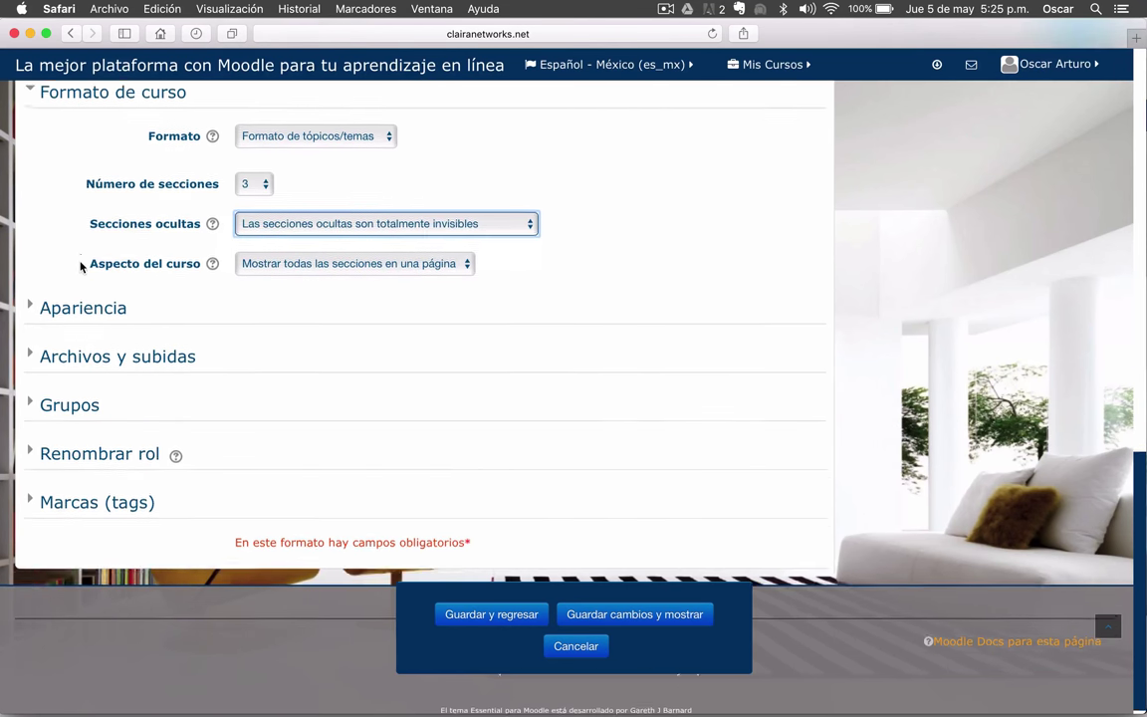
{"action": "left_click", "coordinate": [365, 262]}
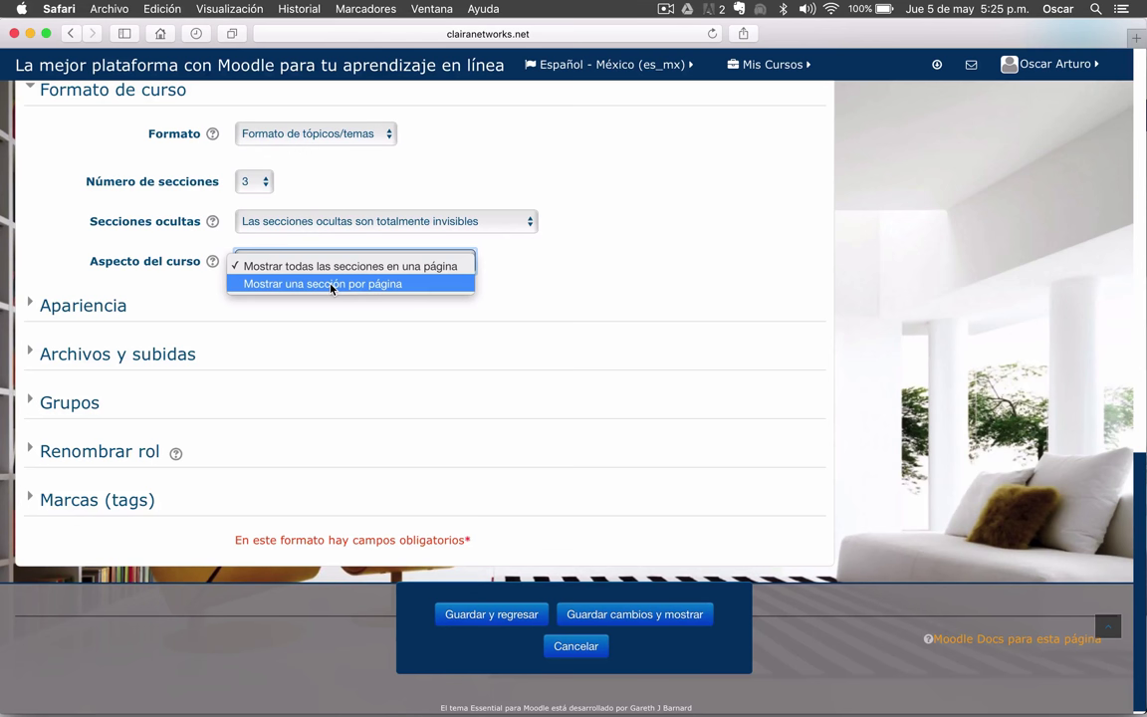
{"action": "left_click", "coordinate": [332, 288]}
{"action": "scroll", "coordinate": [510, 323], "scroll_direction": "down", "scroll_amount": 1}
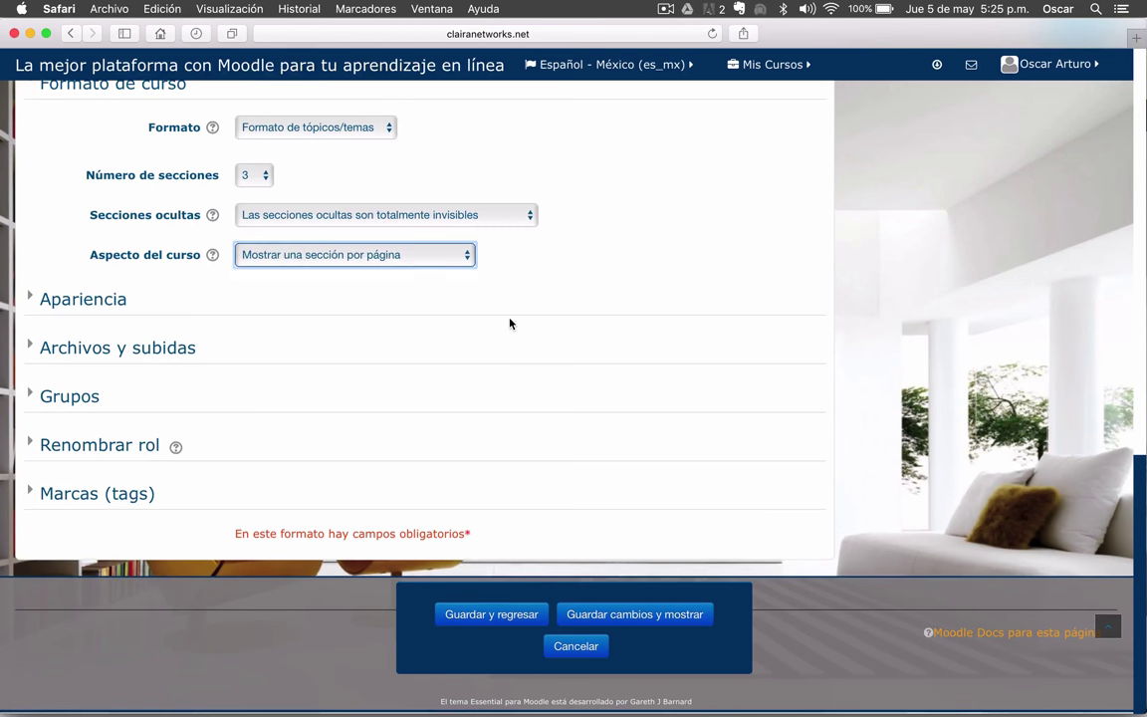
- In the Apariencia settings, force the language to Español - México (es_mx) and set Mostrar reportes de actividad to Sí
{"action": "left_click", "coordinate": [43, 297]}
{"action": "scroll", "coordinate": [115, 314], "scroll_direction": "down", "scroll_amount": 3}
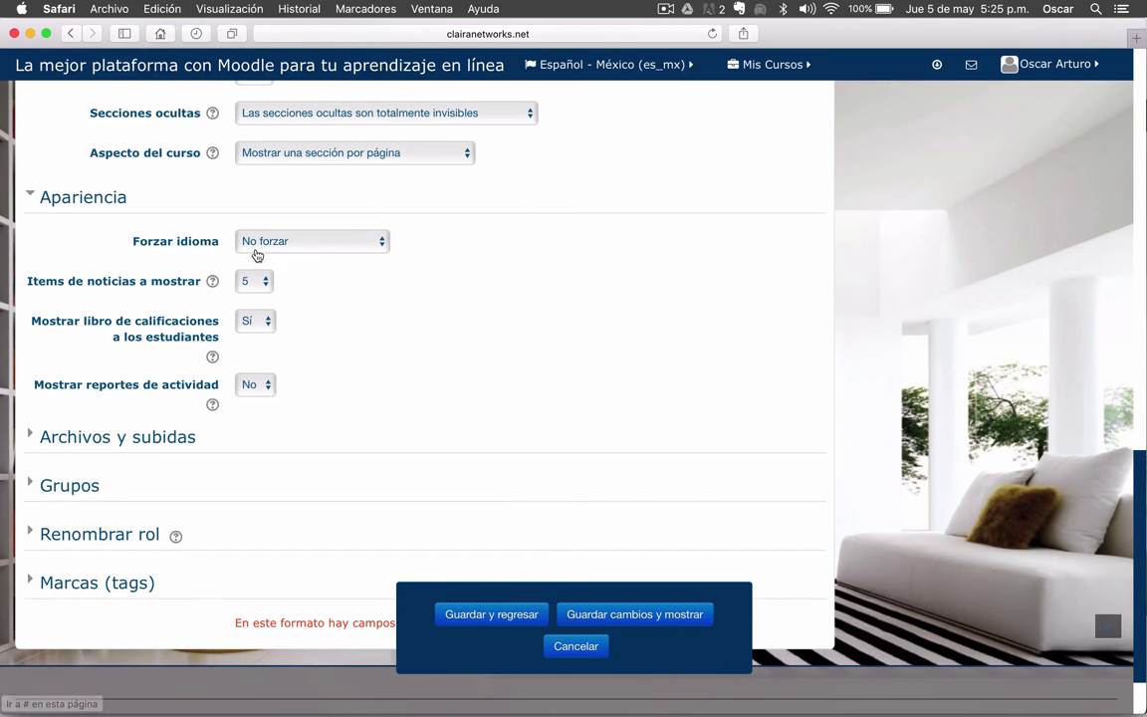
{"action": "left_click", "coordinate": [257, 249]}
{"action": "left_click", "coordinate": [260, 282]}
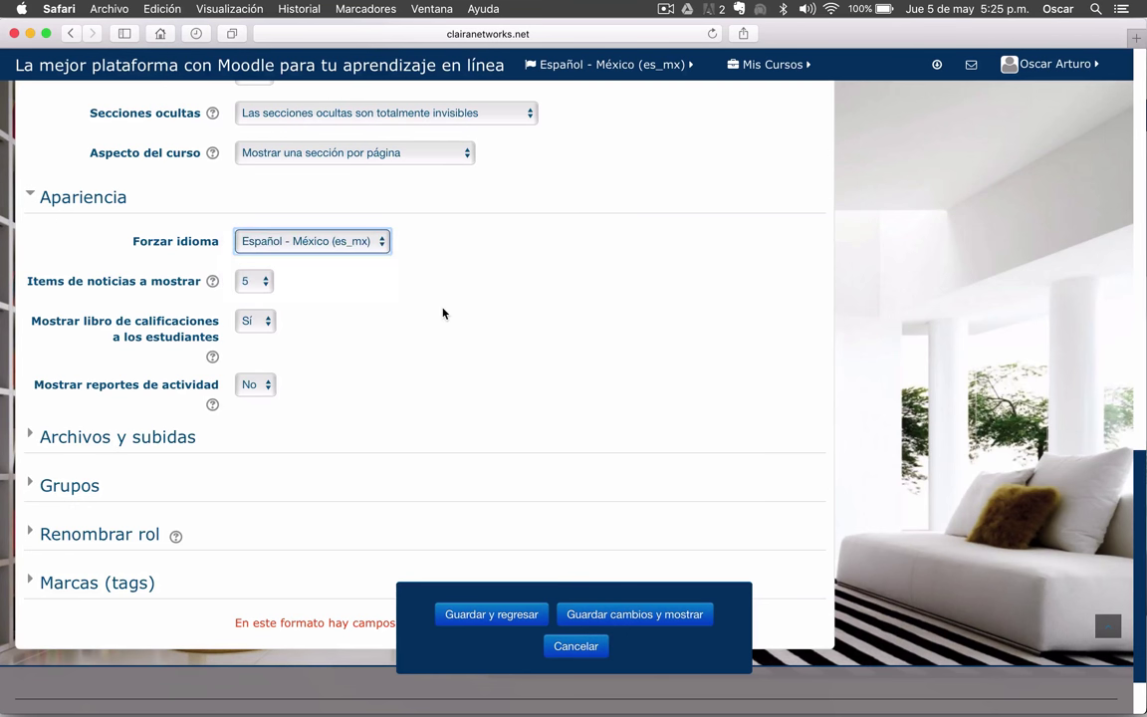
{"action": "scroll", "coordinate": [443, 314], "scroll_direction": "down", "scroll_amount": 3}
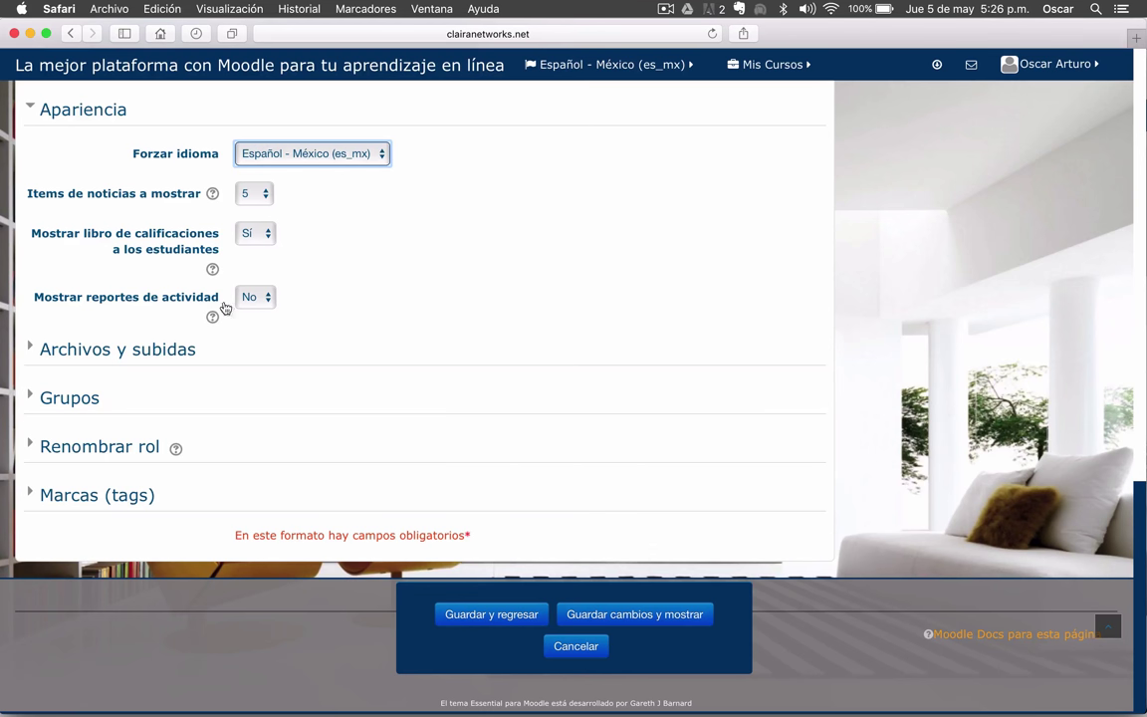
{"action": "left_click", "coordinate": [256, 296]}
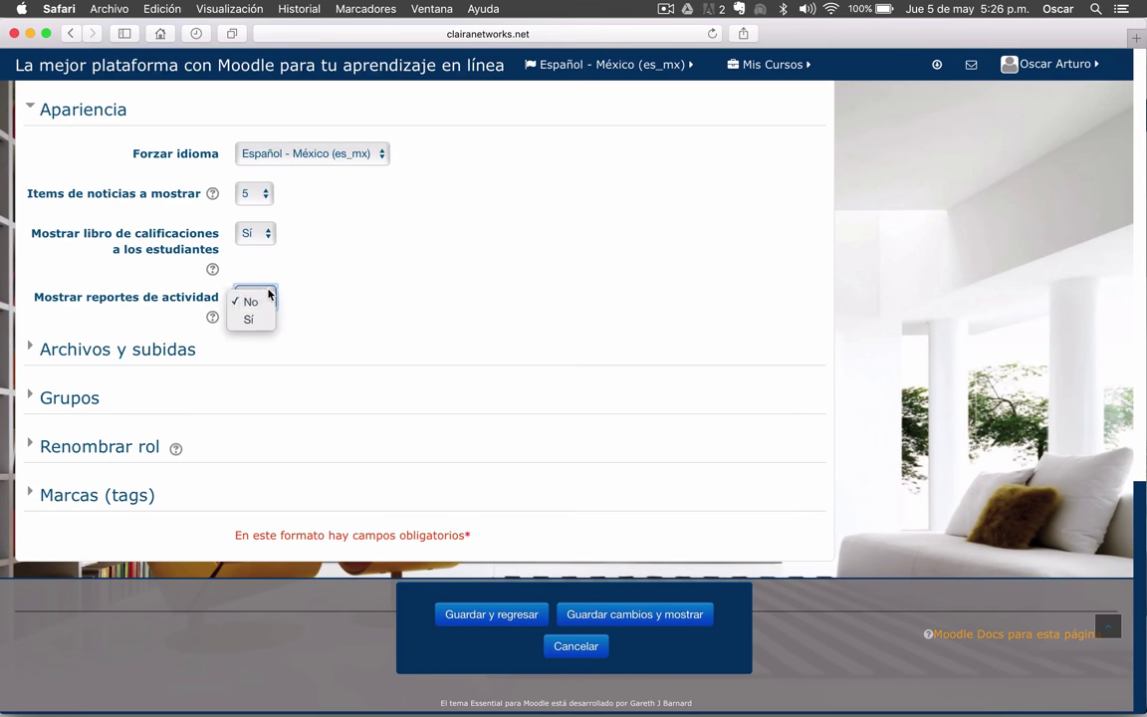
{"action": "left_click", "coordinate": [248, 318]}
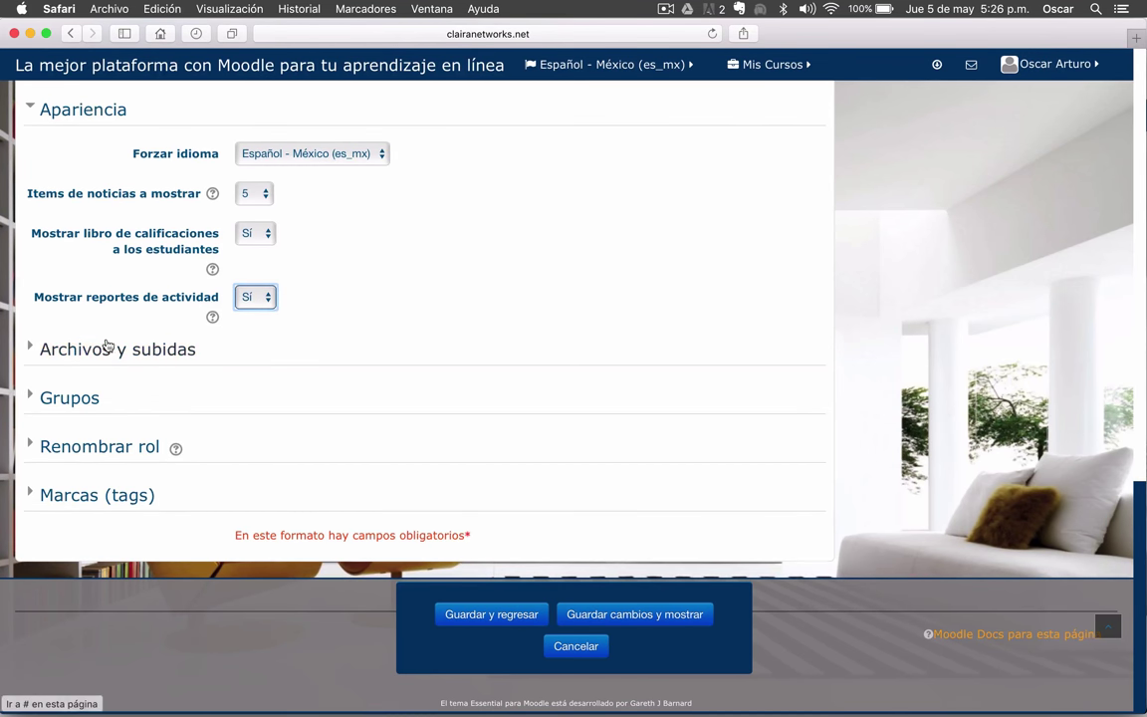
- Expand Archivos y subidas and set the maximum size for user-uploaded files to 5MB
{"action": "left_click", "coordinate": [50, 346]}
{"action": "scroll", "coordinate": [574, 320], "scroll_direction": "down", "scroll_amount": 2}
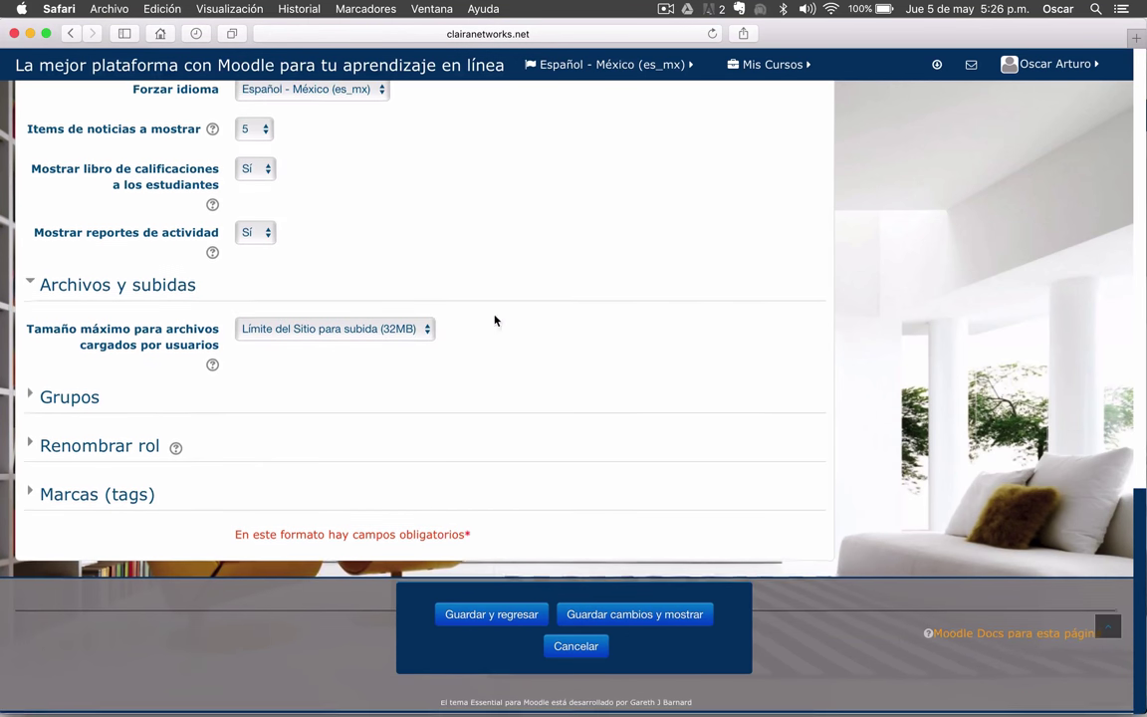
{"action": "left_click", "coordinate": [432, 335]}
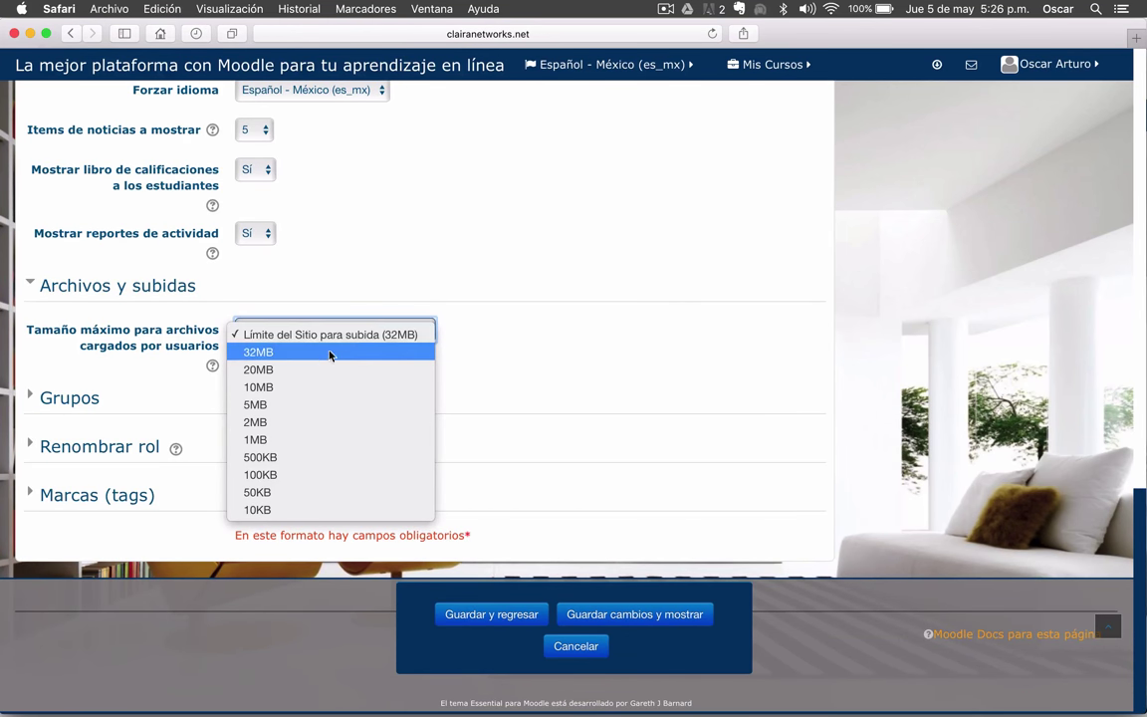
{"action": "left_click", "coordinate": [257, 405]}
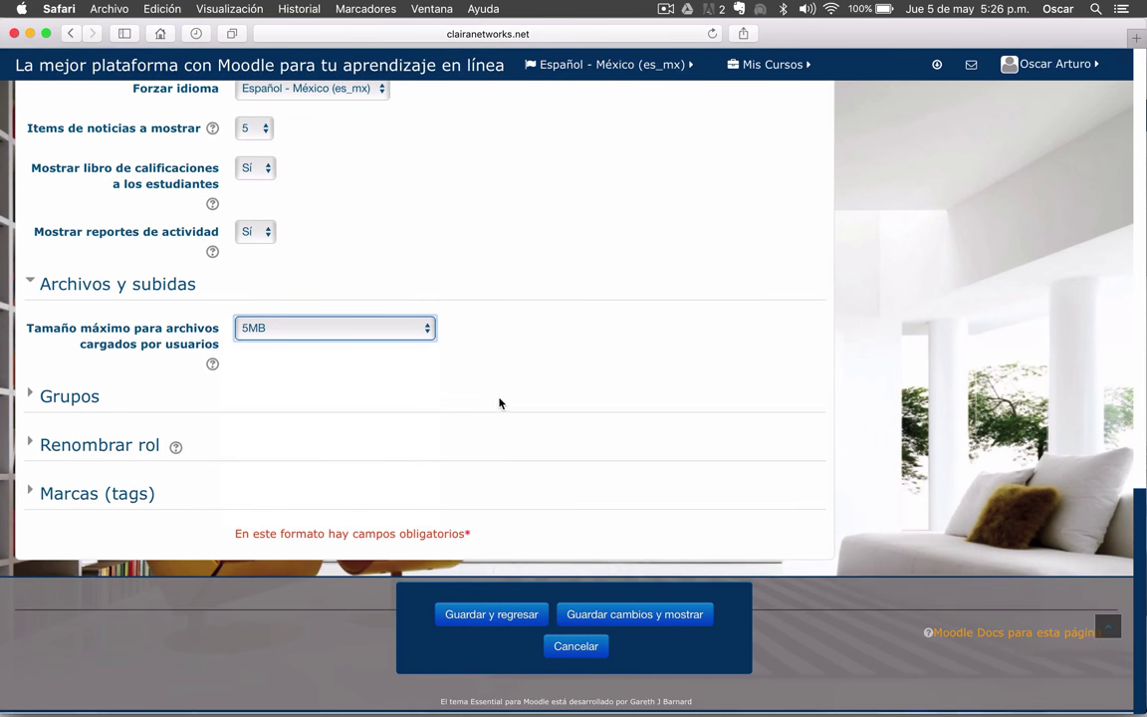
- In the Grupos settings, set Modo de grupo to Grupos visibles, check its help text, and set Forzar el modo de grupo to Sí
{"action": "left_click", "coordinate": [80, 403]}
{"action": "scroll", "coordinate": [80, 407], "scroll_direction": "down", "scroll_amount": 2}
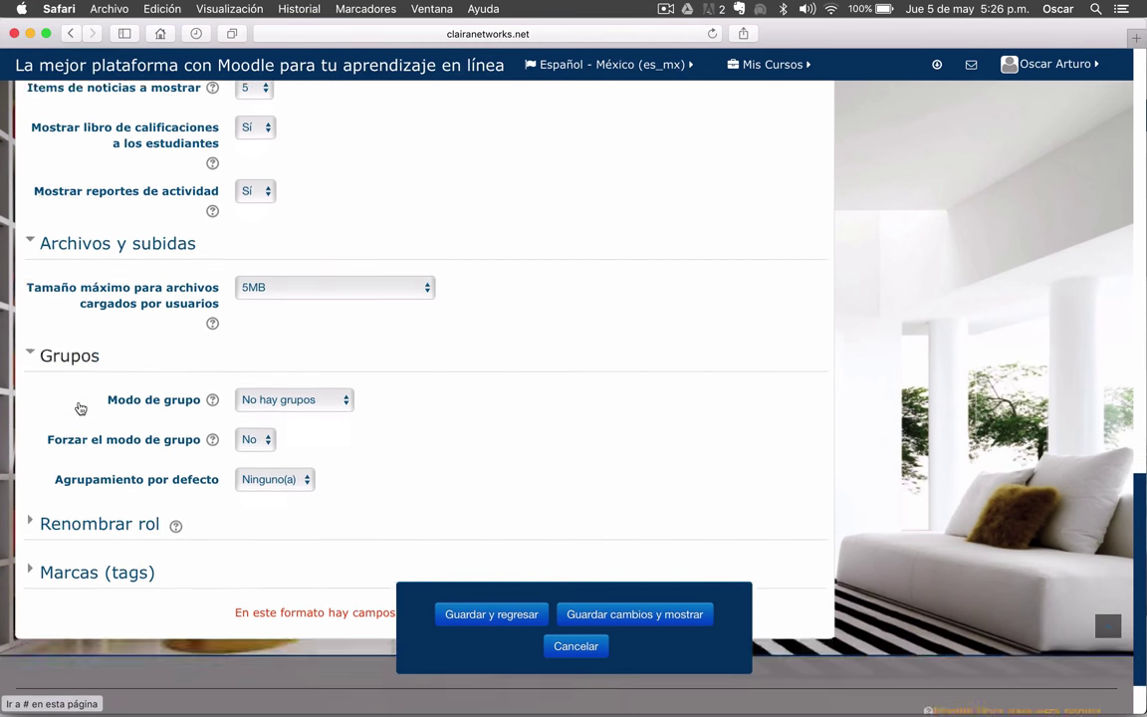
{"action": "left_click", "coordinate": [344, 323]}
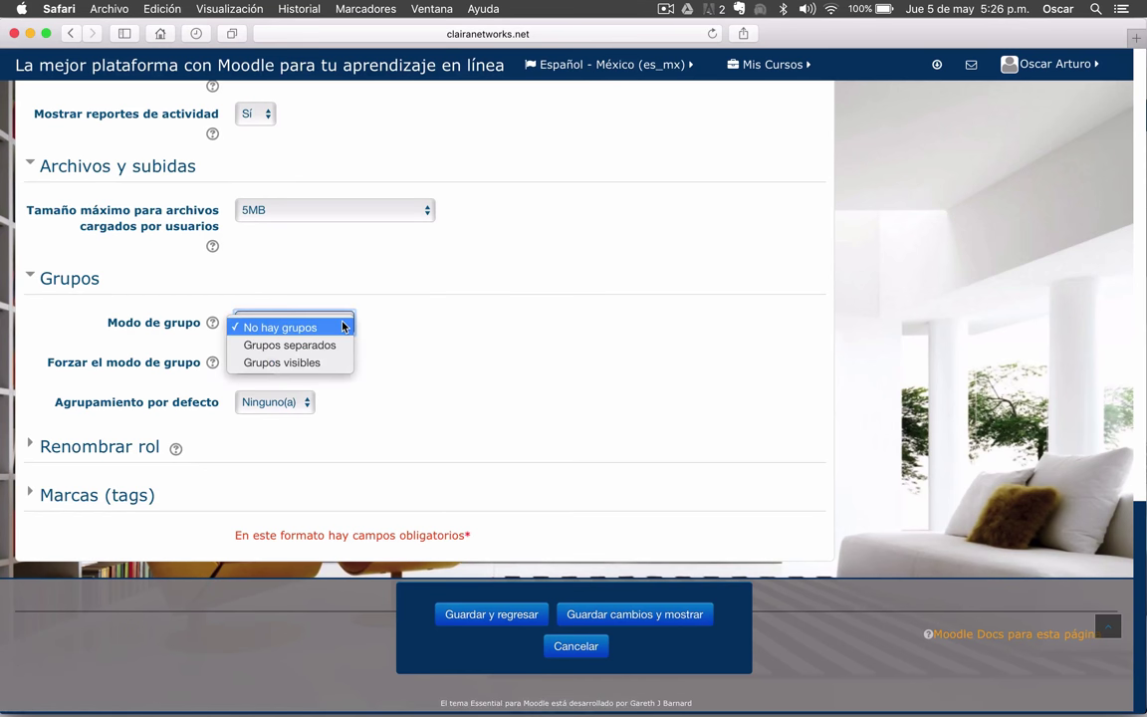
{"action": "left_click", "coordinate": [304, 364]}
{"action": "left_click", "coordinate": [213, 324]}
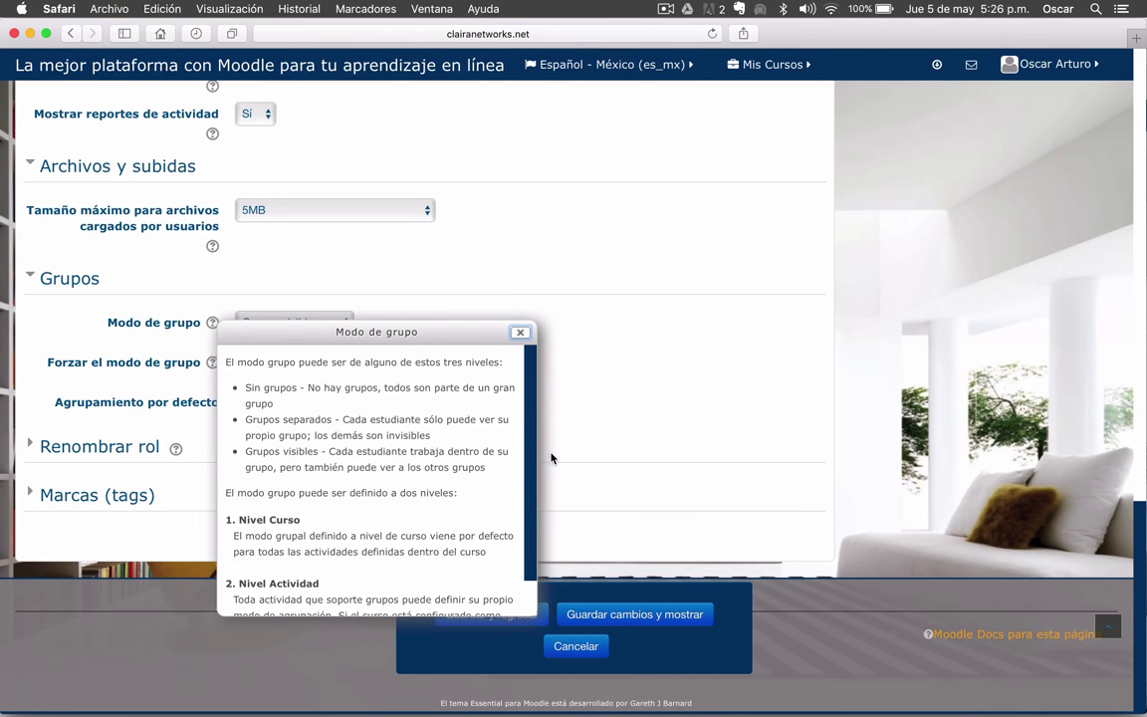
{"action": "left_click", "coordinate": [519, 334]}
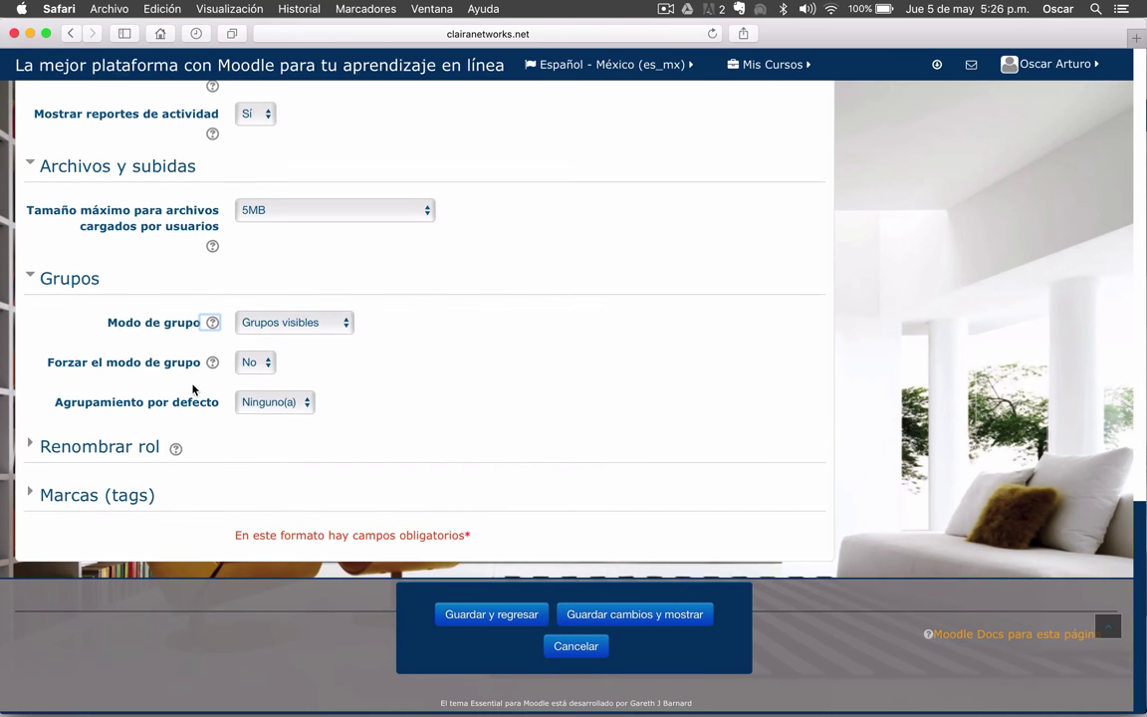
{"action": "left_click", "coordinate": [269, 372]}
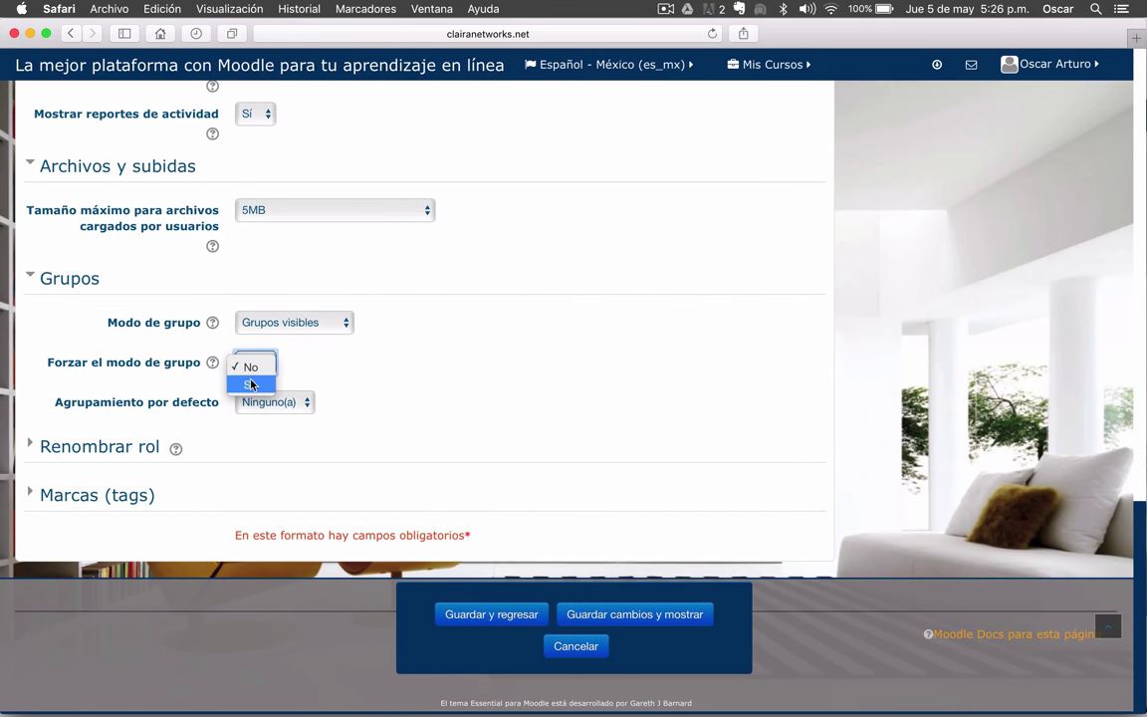
{"action": "left_click", "coordinate": [248, 385]}
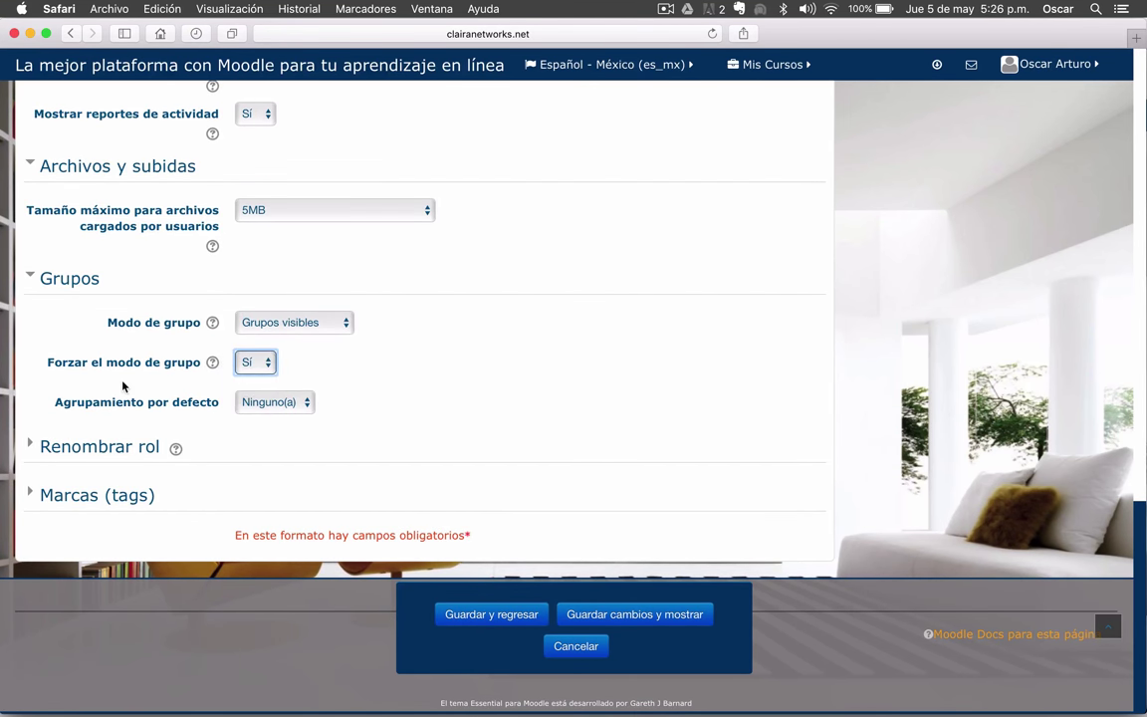
- Expand Renombrar rol, leaving its fields blank, and add the tags computación, informática and diseño under Marcas (tags)
{"action": "left_click", "coordinate": [65, 454]}
{"action": "scroll", "coordinate": [68, 453], "scroll_direction": "down", "scroll_amount": 5}
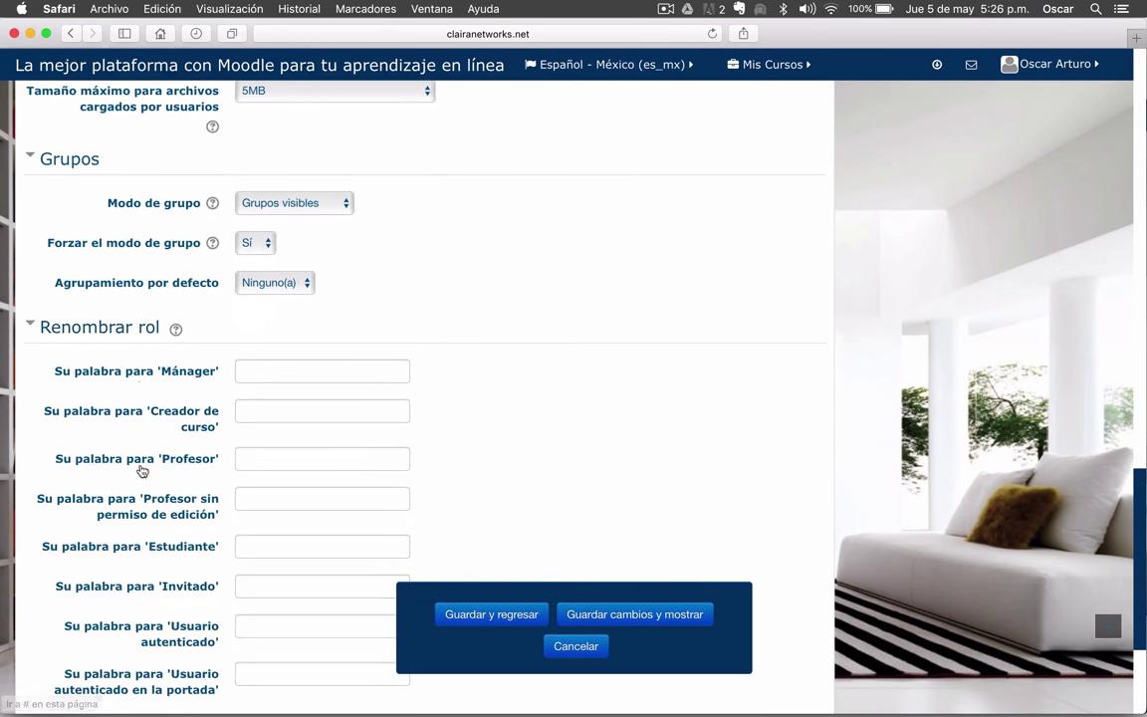
{"action": "scroll", "coordinate": [139, 505], "scroll_direction": "down", "scroll_amount": 3}
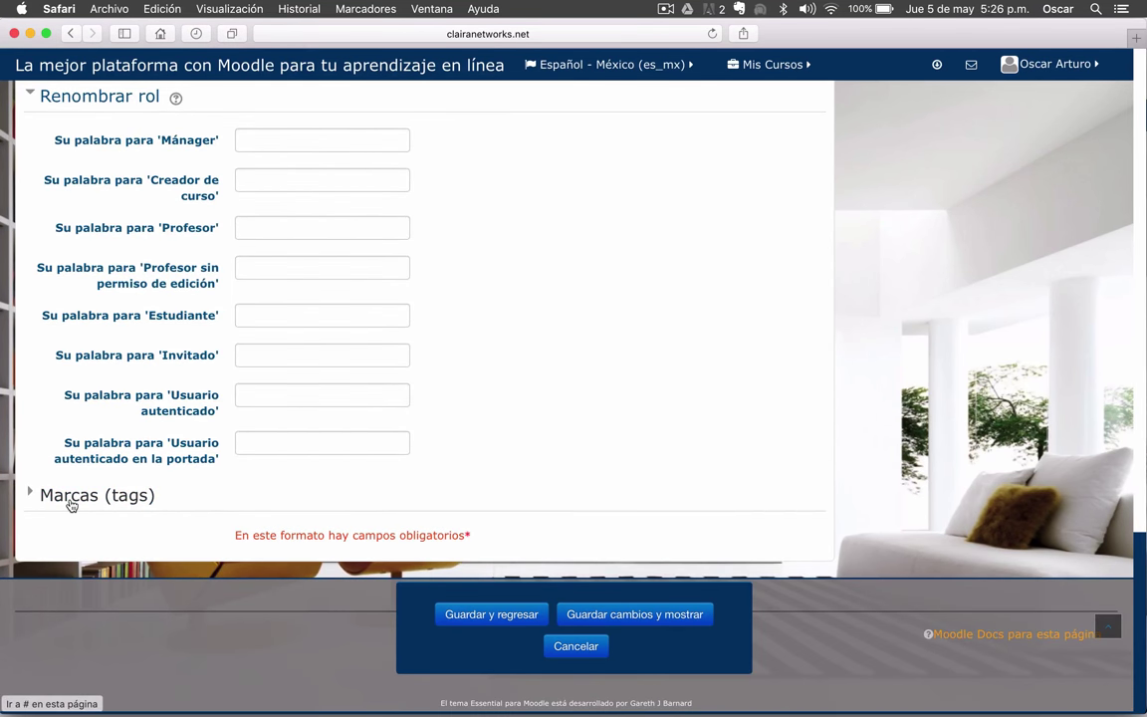
{"action": "left_click", "coordinate": [71, 505]}
{"action": "left_click", "coordinate": [264, 556]}
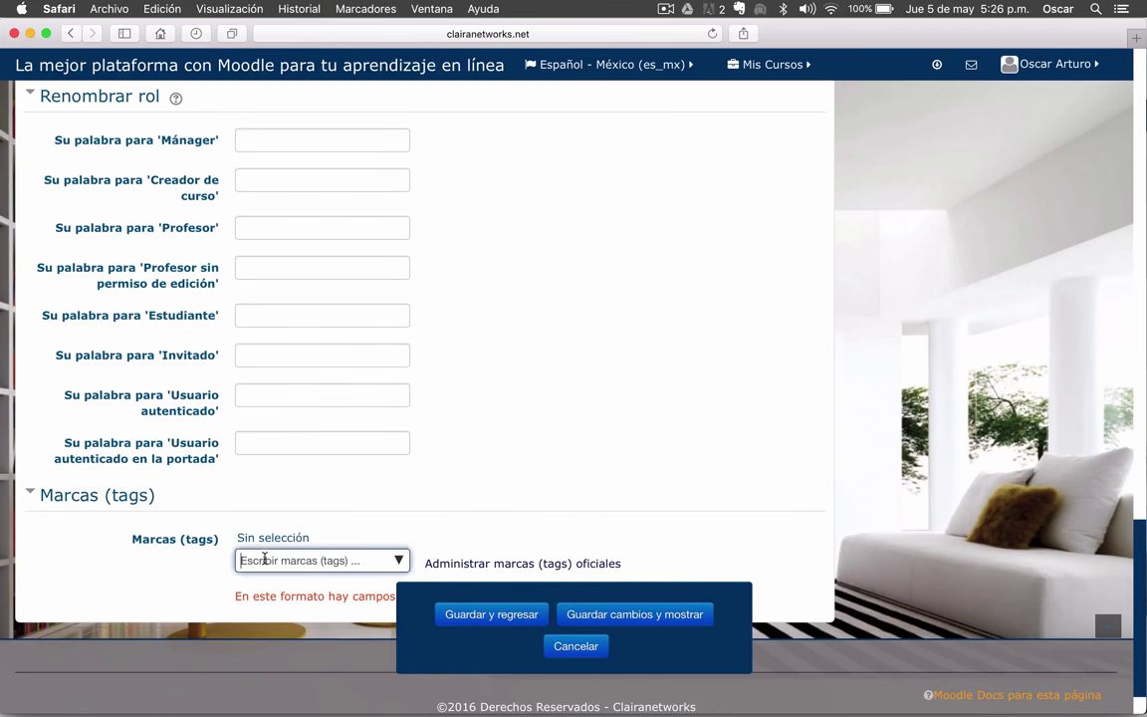
{"action": "type", "text": "computación"}
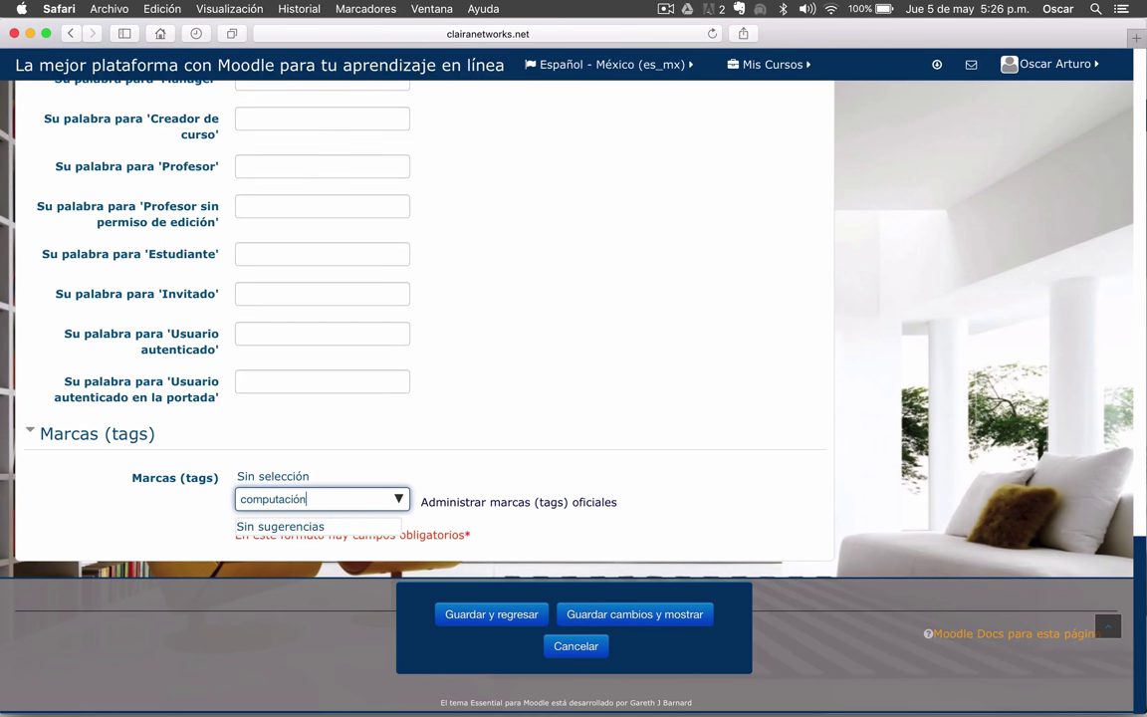
{"action": "key", "text": "Return"}
{"action": "type", "text": "informá"}
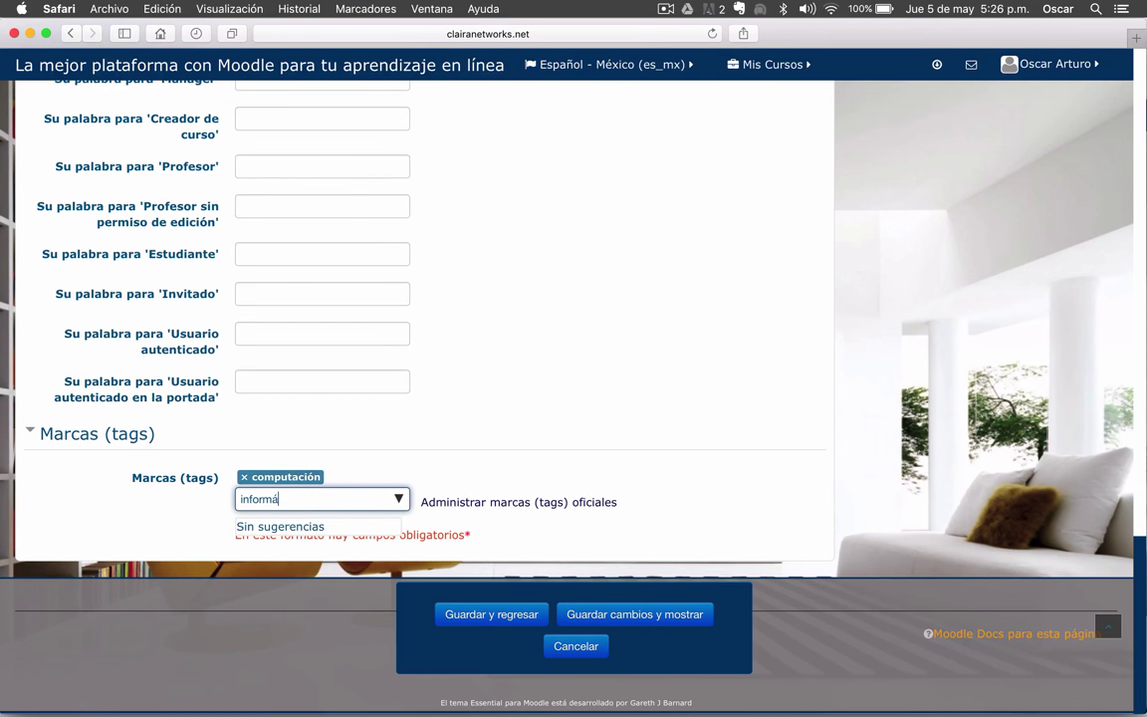
{"action": "type", "text": "tica"}
{"action": "key", "text": "Return"}
{"action": "type", "text": "diseñ"}
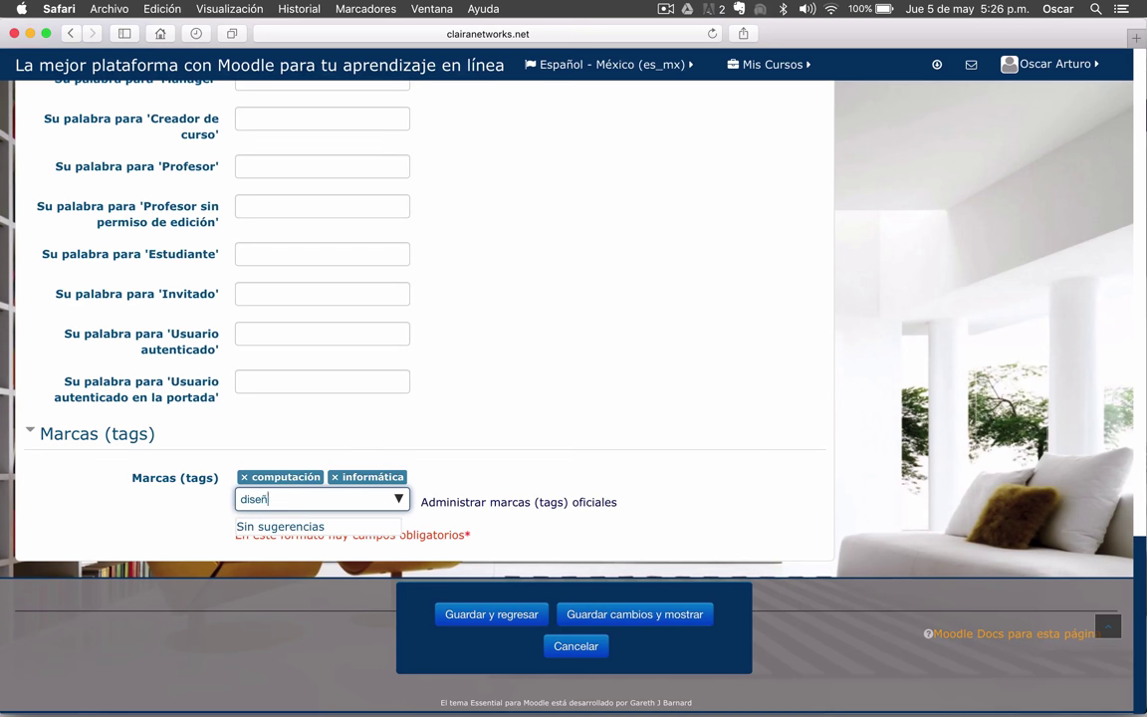
{"action": "type", "text": "o"}
{"action": "key", "text": "Return"}
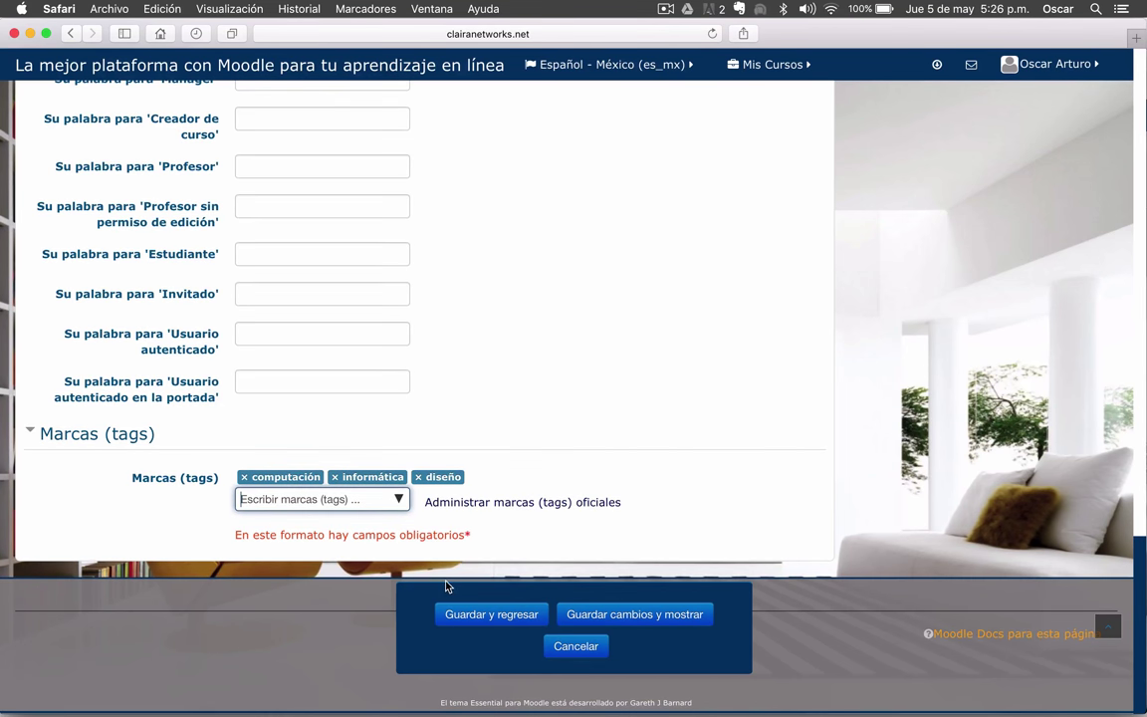
- Review the completed course form from the description to the tags and save the course with the option to display it
{"action": "scroll", "coordinate": [446, 586], "scroll_direction": "up", "scroll_amount": 20}
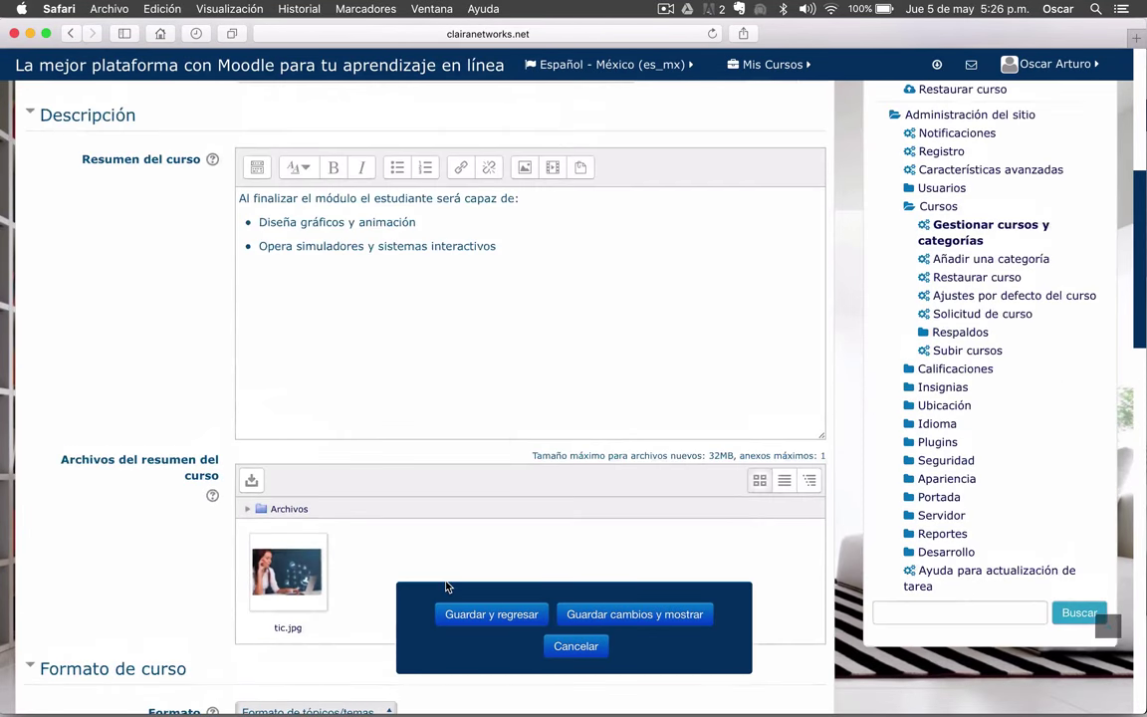
{"action": "scroll", "coordinate": [446, 587], "scroll_direction": "up", "scroll_amount": 4}
{"action": "scroll", "coordinate": [448, 587], "scroll_direction": "down", "scroll_amount": 20}
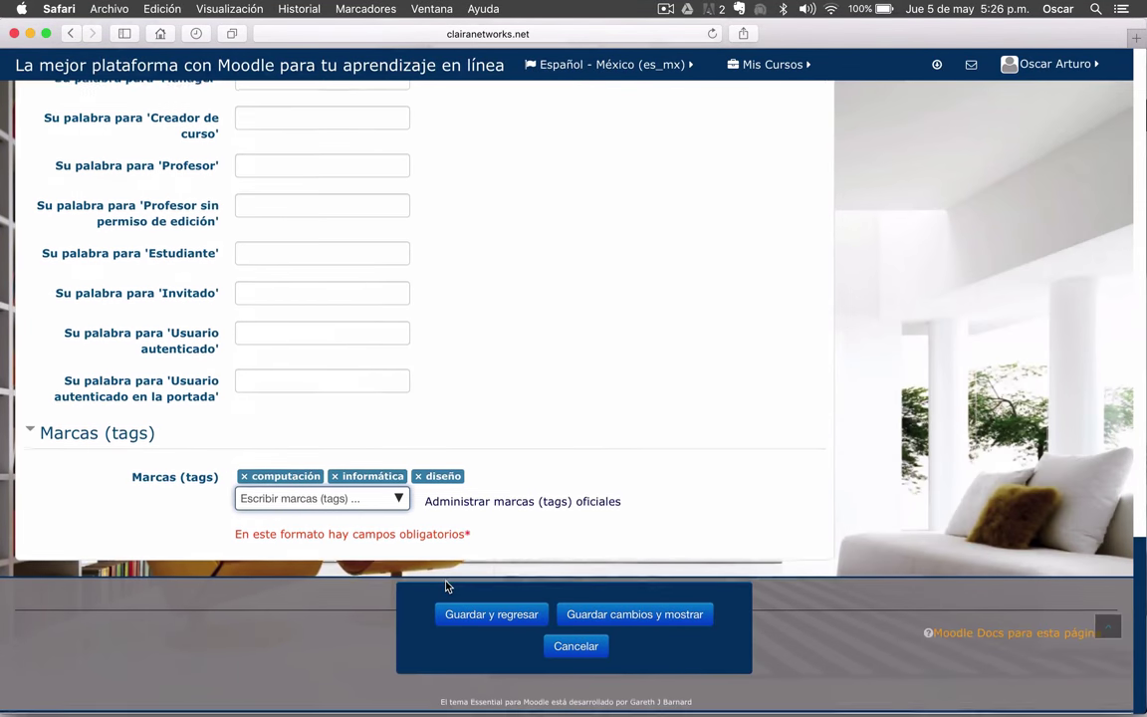
{"action": "left_click", "coordinate": [586, 411]}
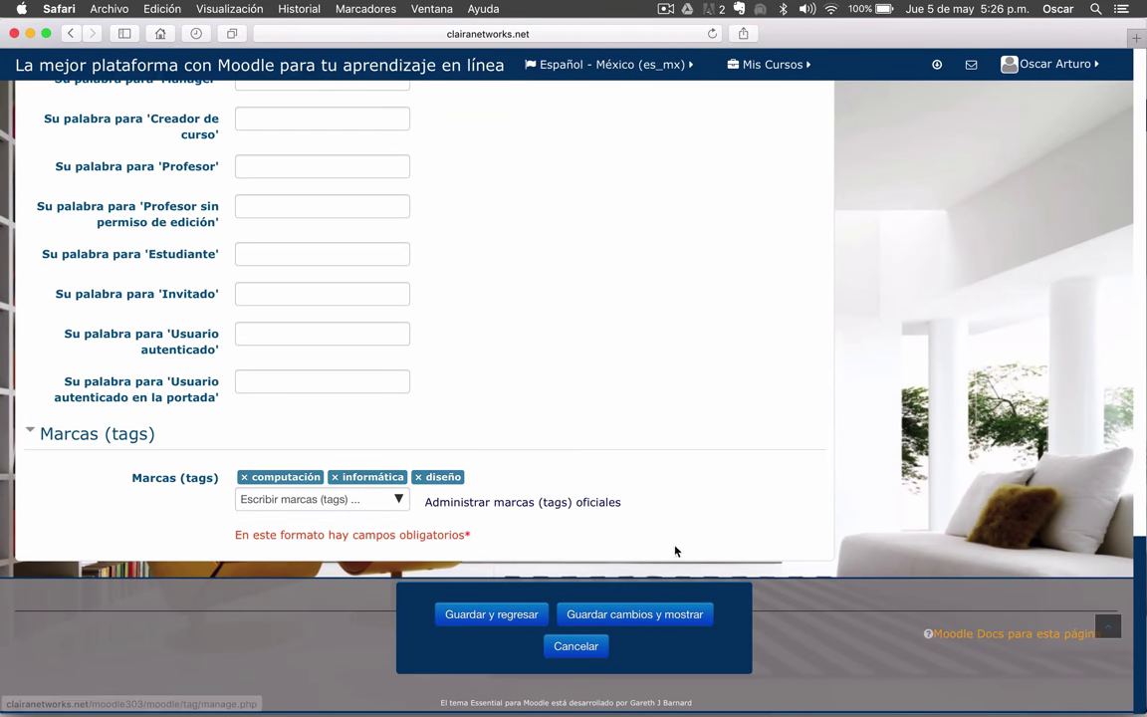
{"action": "left_click", "coordinate": [645, 618]}
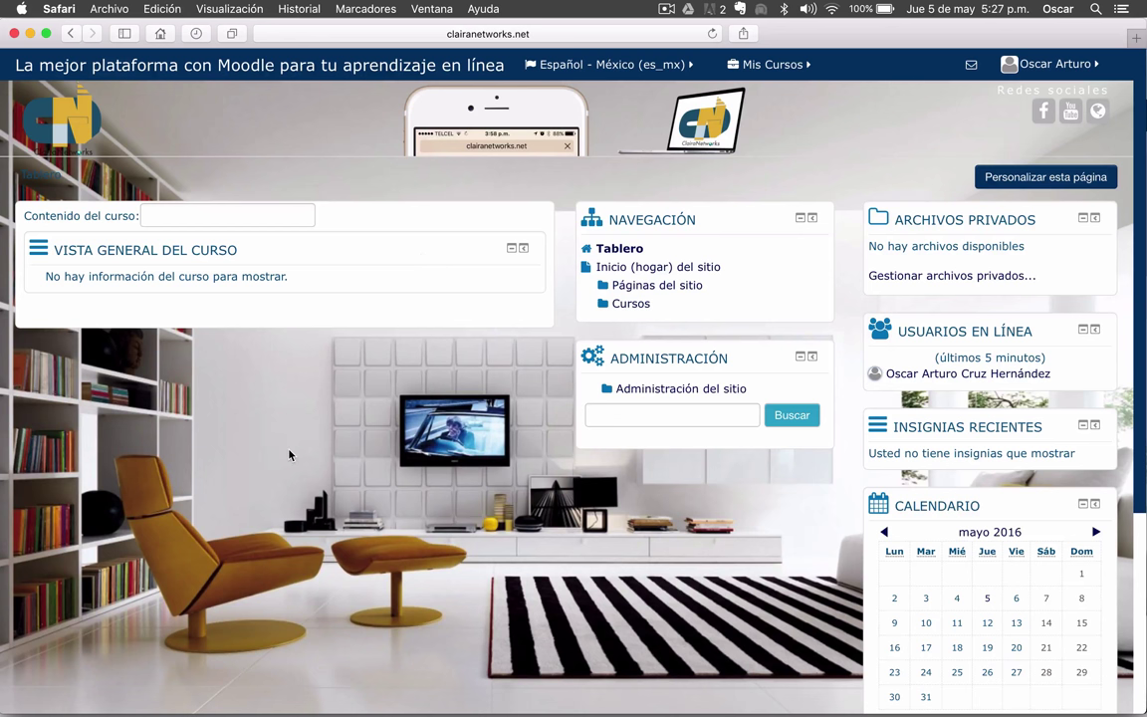
- Switch to Firefox, go to the course categories on the Moodle home page, and reload the page
{"action": "scroll", "coordinate": [288, 455], "scroll_direction": "down", "scroll_amount": 1}
{"action": "key", "text": "ctrl+Up"}
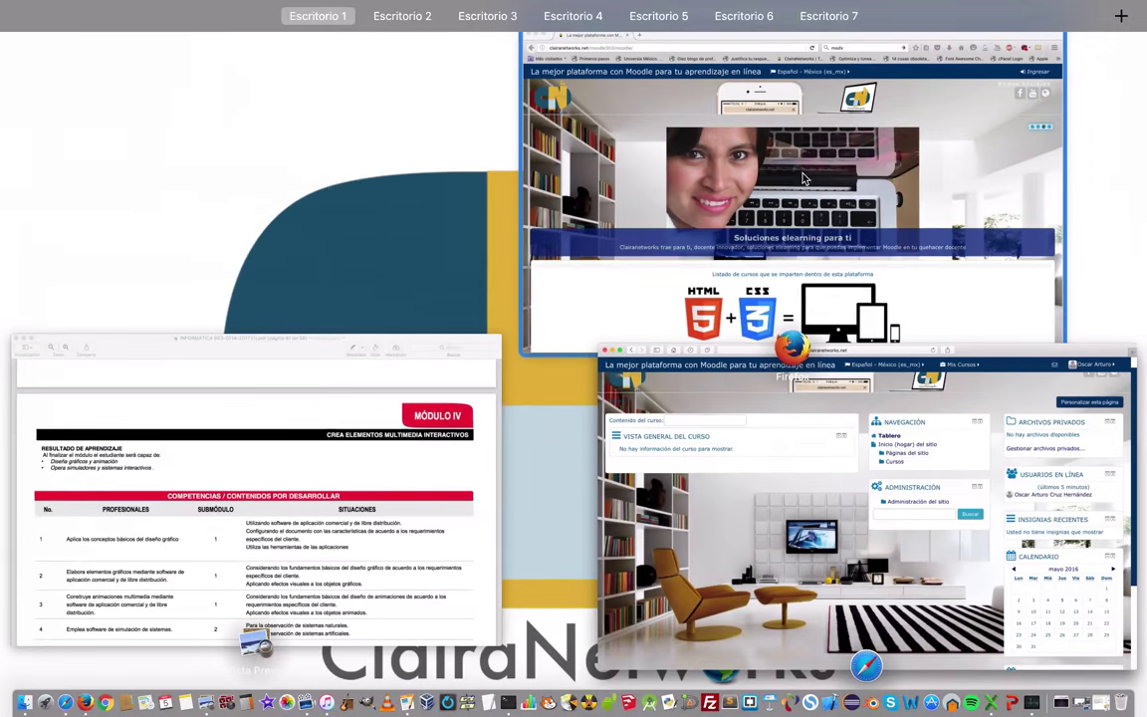
{"action": "left_click", "coordinate": [872, 239]}
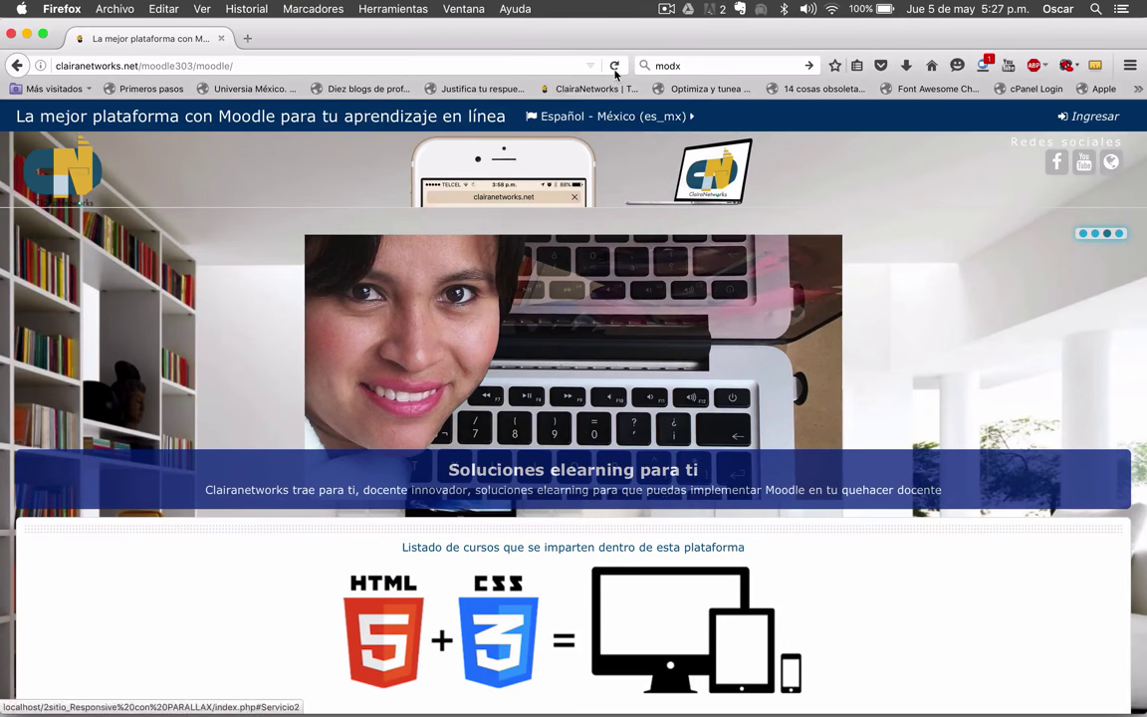
{"action": "scroll", "coordinate": [492, 323], "scroll_direction": "down", "scroll_amount": 5}
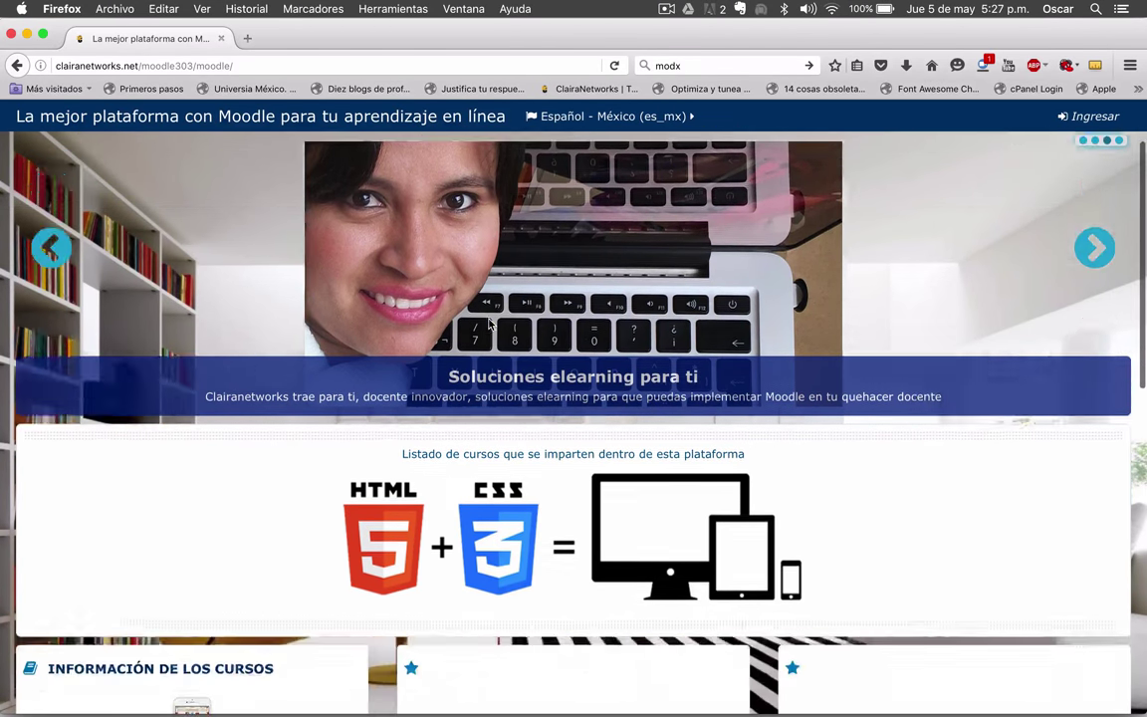
{"action": "scroll", "coordinate": [490, 324], "scroll_direction": "down", "scroll_amount": 10}
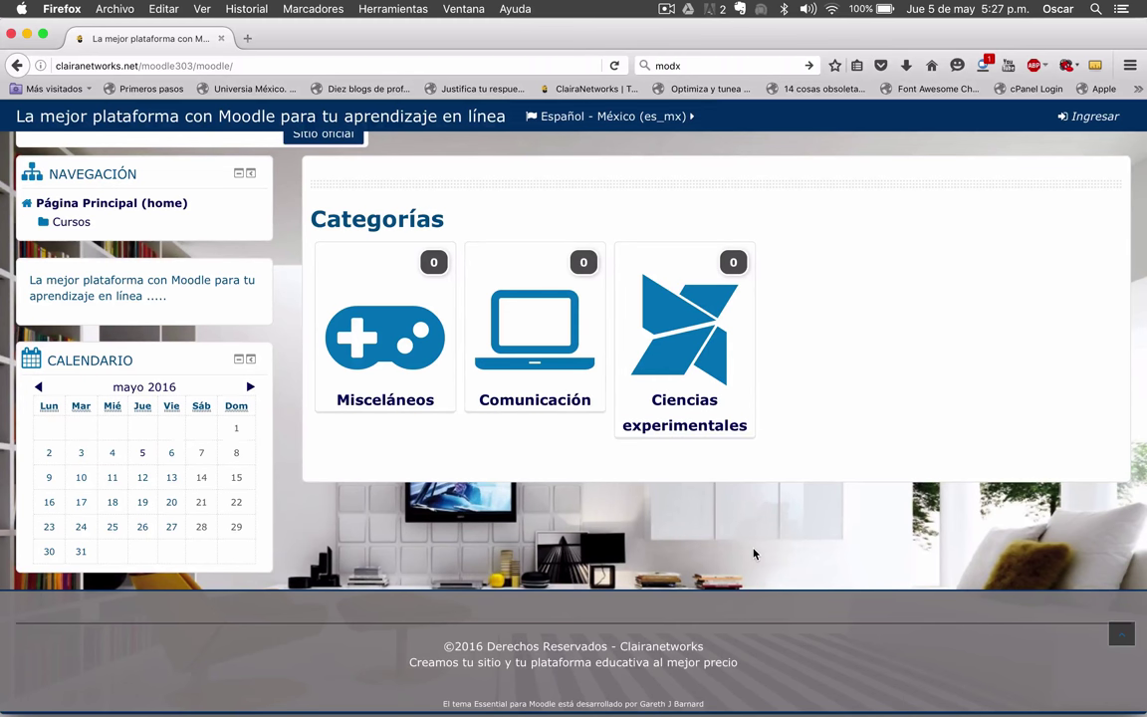
{"action": "left_click", "coordinate": [614, 66]}
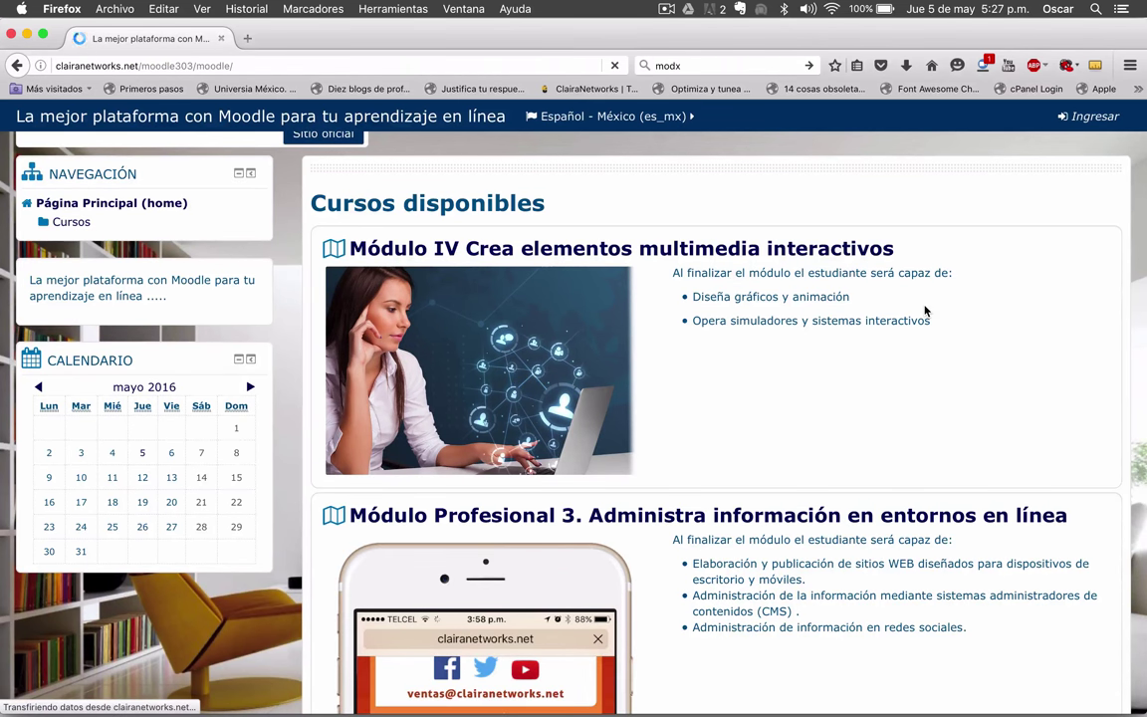
- Examine the course entries under Cursos disponibles and the course counts under Categorías on the home page
{"action": "scroll", "coordinate": [924, 312], "scroll_direction": "down", "scroll_amount": 2}
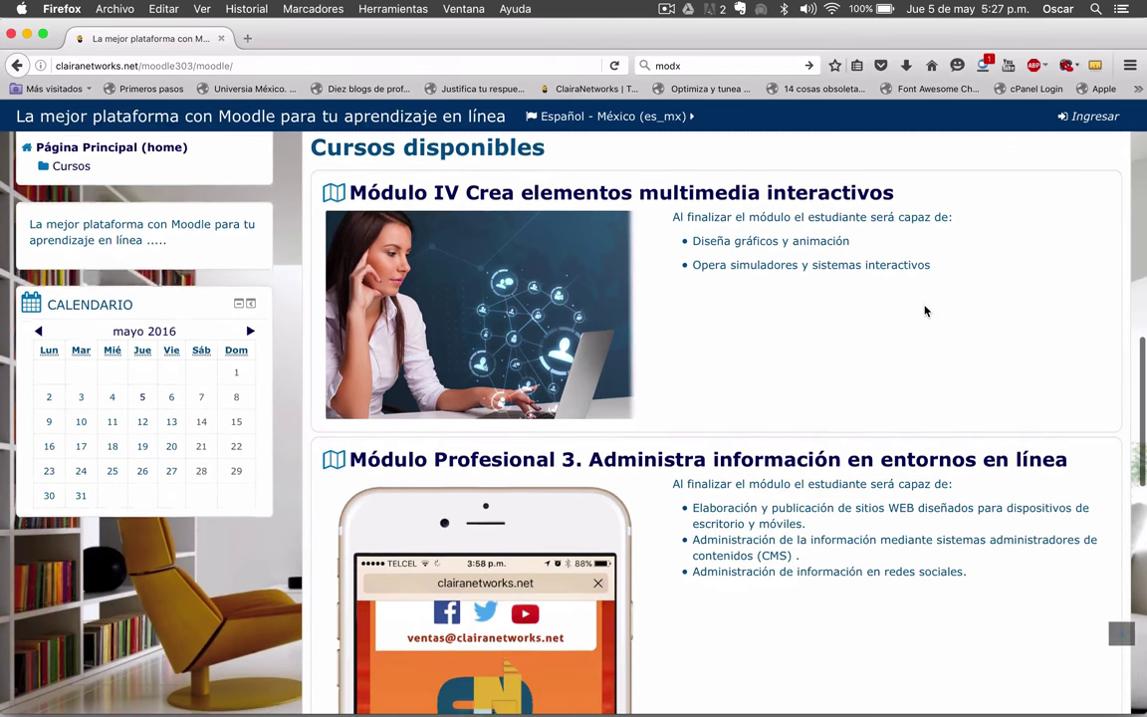
{"action": "scroll", "coordinate": [927, 310], "scroll_direction": "up", "scroll_amount": 2}
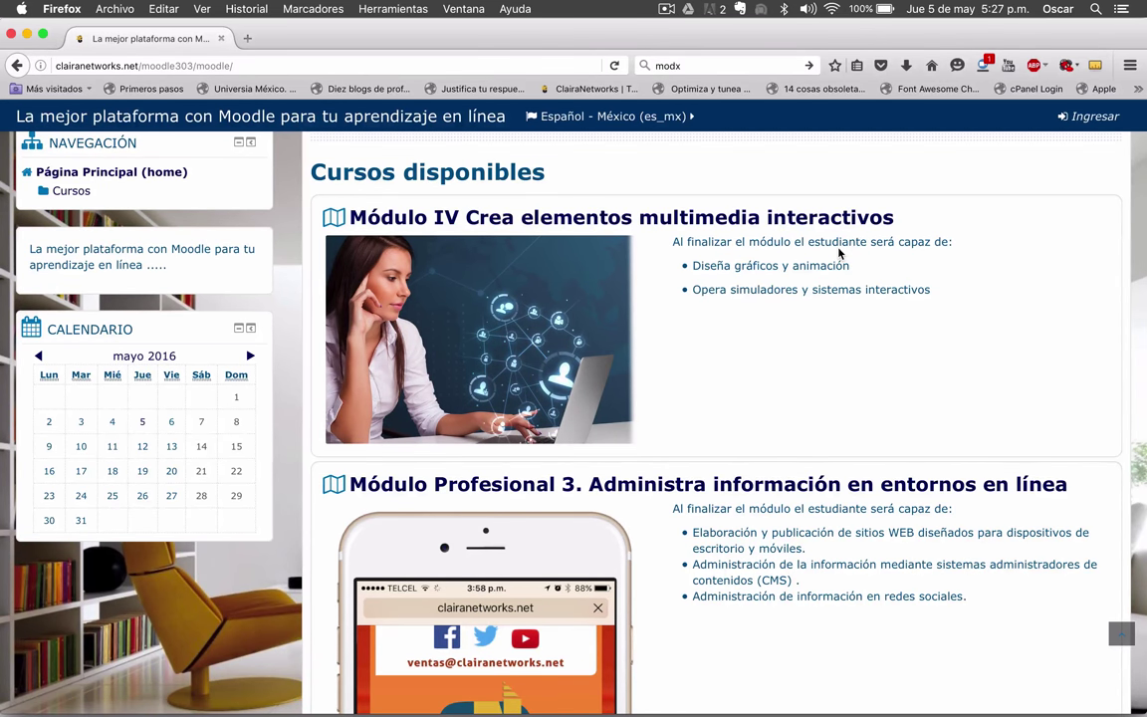
{"action": "scroll", "coordinate": [813, 324], "scroll_direction": "down", "scroll_amount": 1}
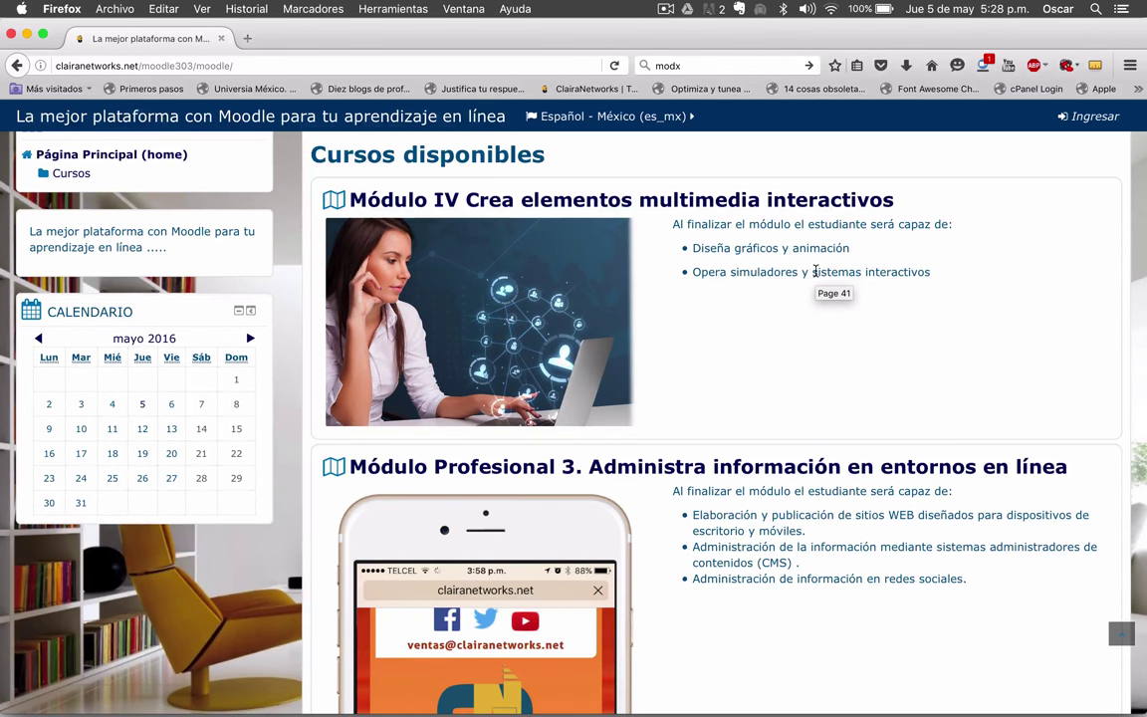
{"action": "scroll", "coordinate": [815, 271], "scroll_direction": "down", "scroll_amount": 4}
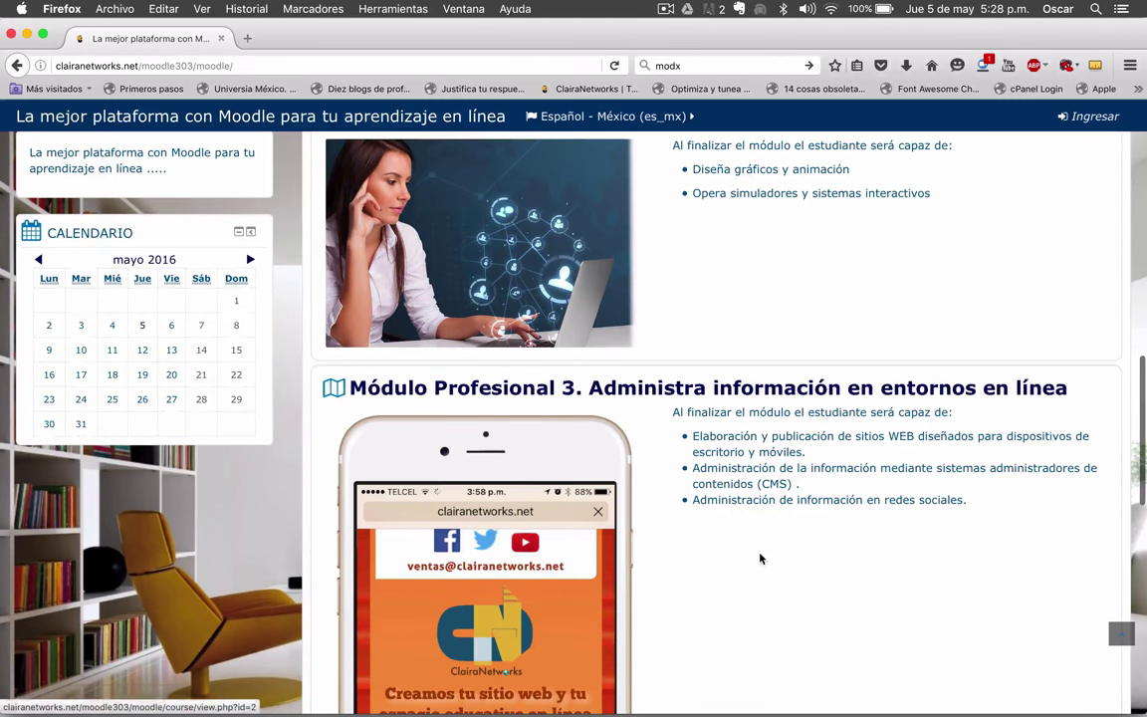
{"action": "scroll", "coordinate": [797, 505], "scroll_direction": "down", "scroll_amount": 5}
{"action": "scroll", "coordinate": [797, 508], "scroll_direction": "down", "scroll_amount": 15}
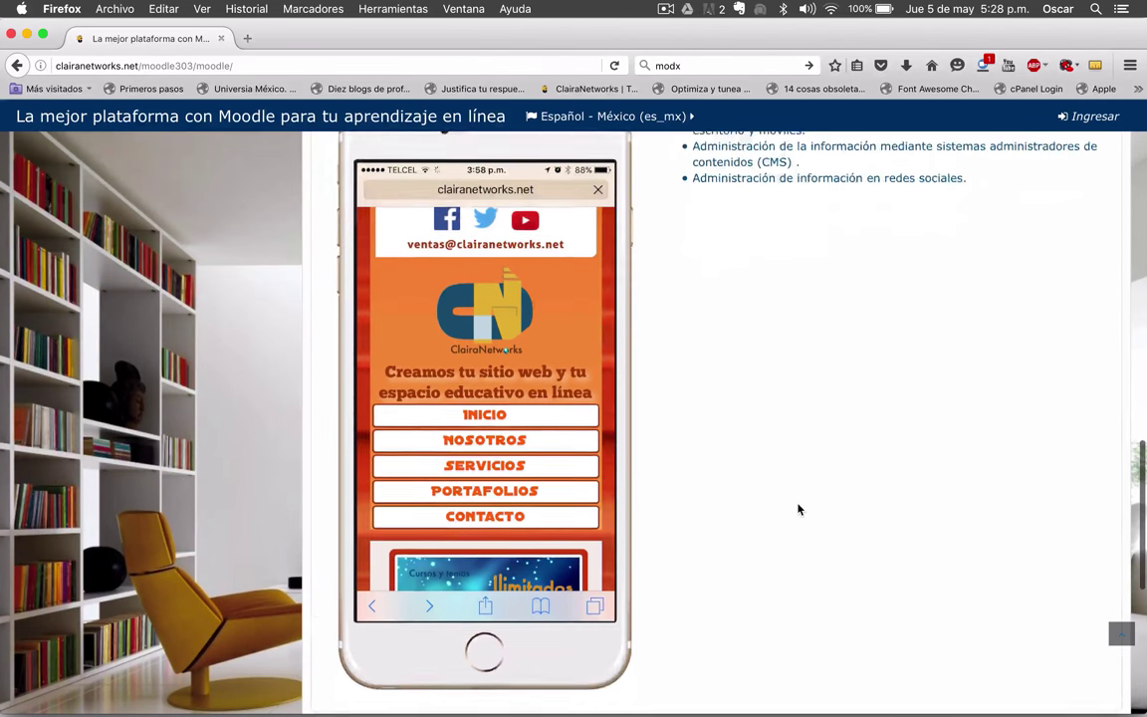
{"action": "scroll", "coordinate": [797, 509], "scroll_direction": "down", "scroll_amount": 3}
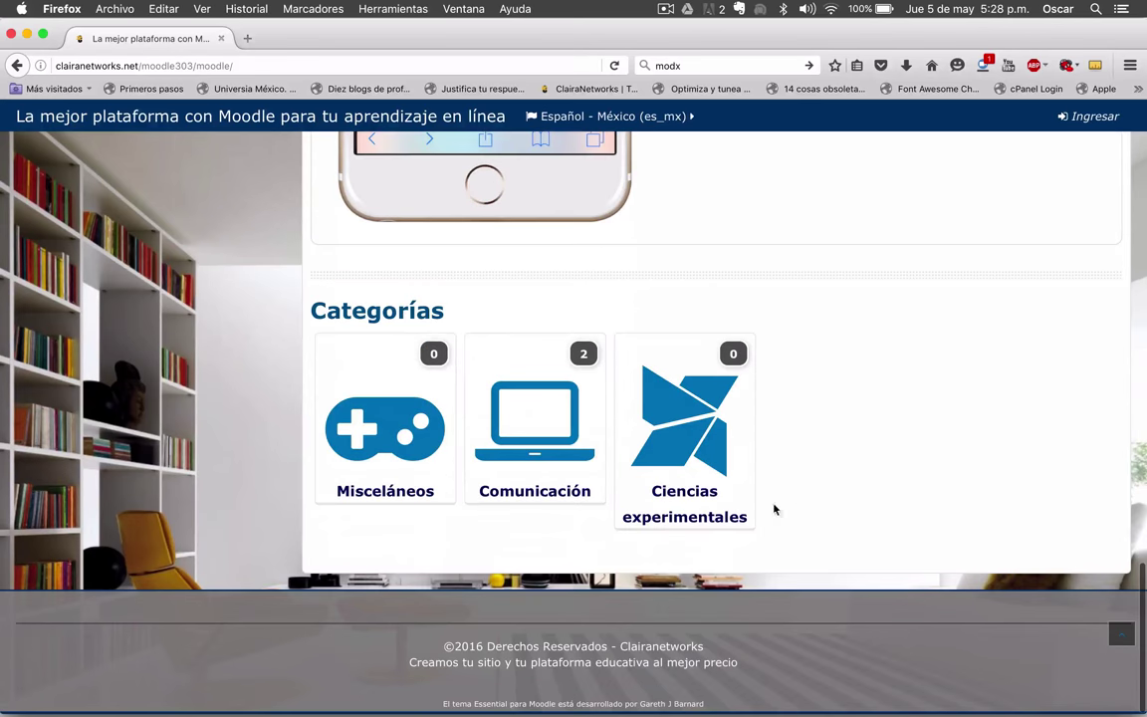
{"action": "scroll", "coordinate": [269, 461], "scroll_direction": "up", "scroll_amount": 15}
{"action": "scroll", "coordinate": [665, 509], "scroll_direction": "down", "scroll_amount": 5}
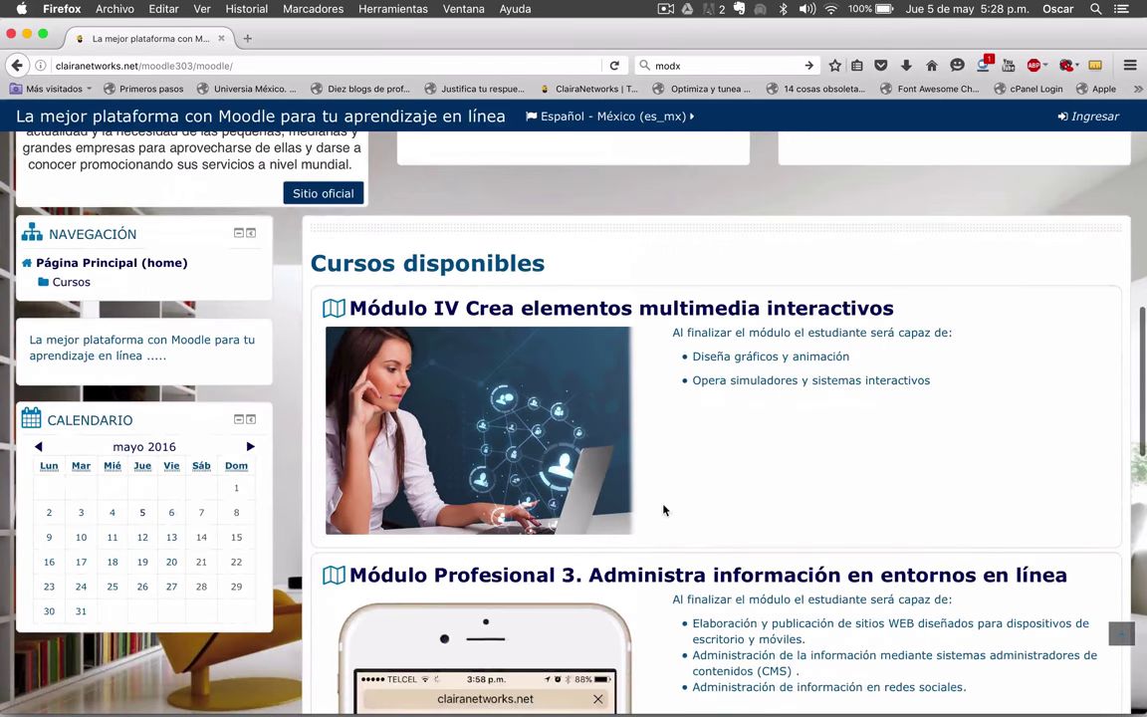
{"action": "scroll", "coordinate": [757, 432], "scroll_direction": "down", "scroll_amount": 2}
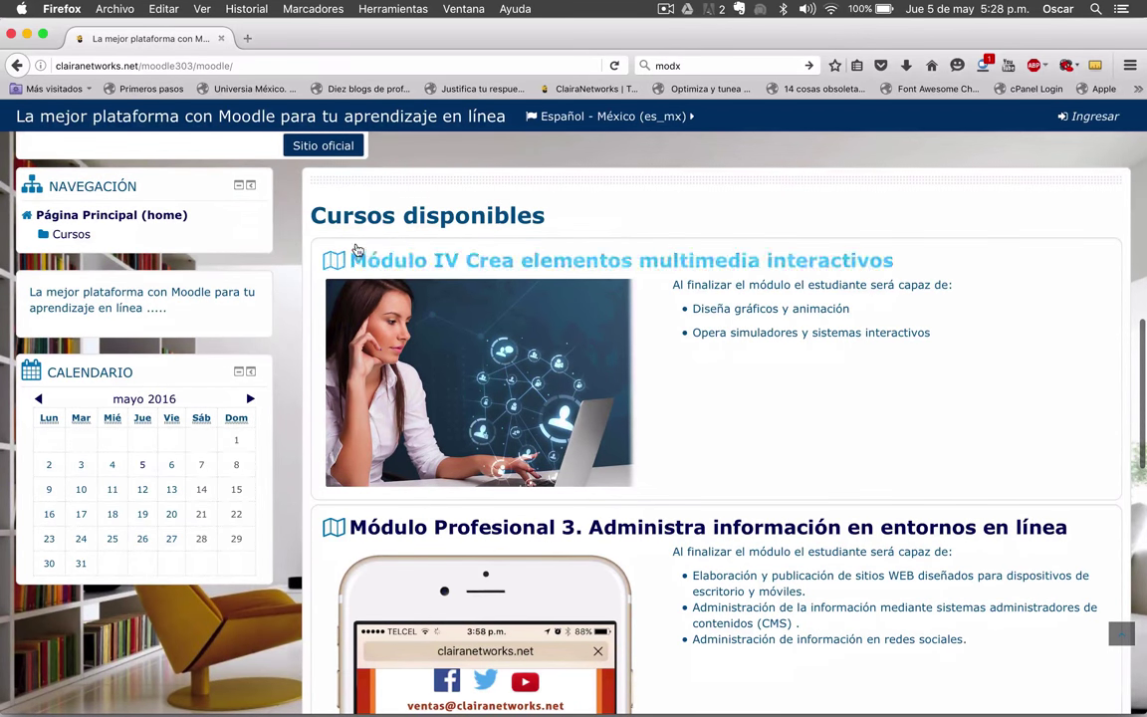
{"action": "scroll", "coordinate": [862, 399], "scroll_direction": "down", "scroll_amount": 12}
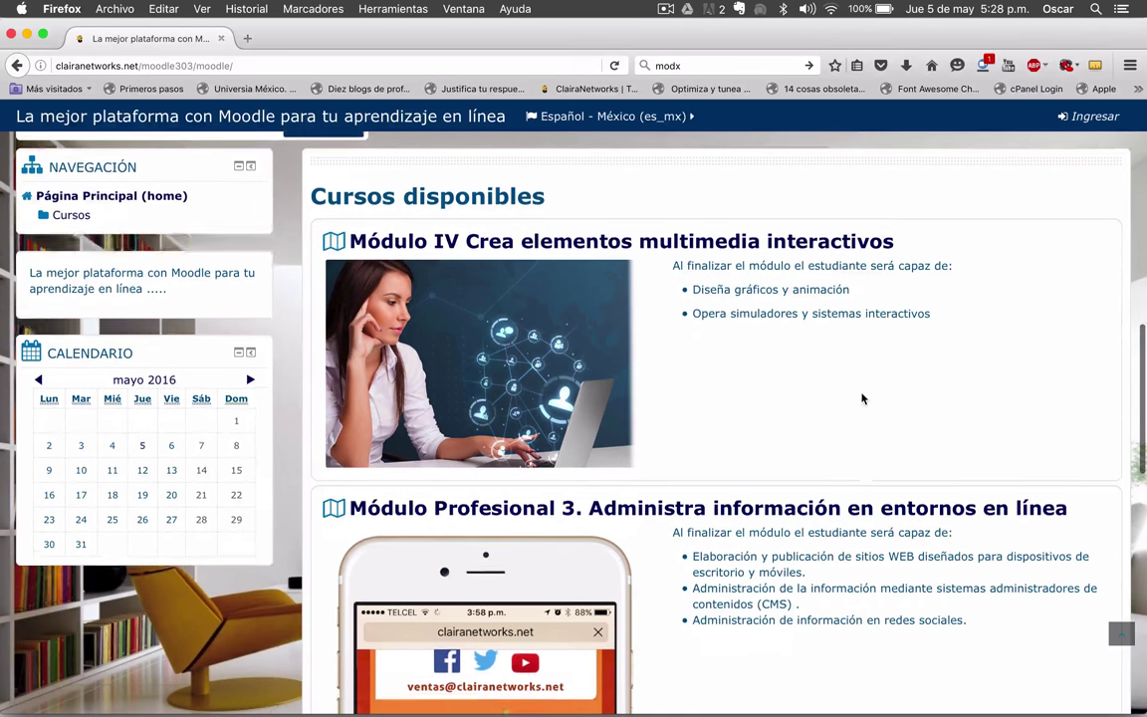
{"action": "scroll", "coordinate": [862, 398], "scroll_direction": "down", "scroll_amount": 5}
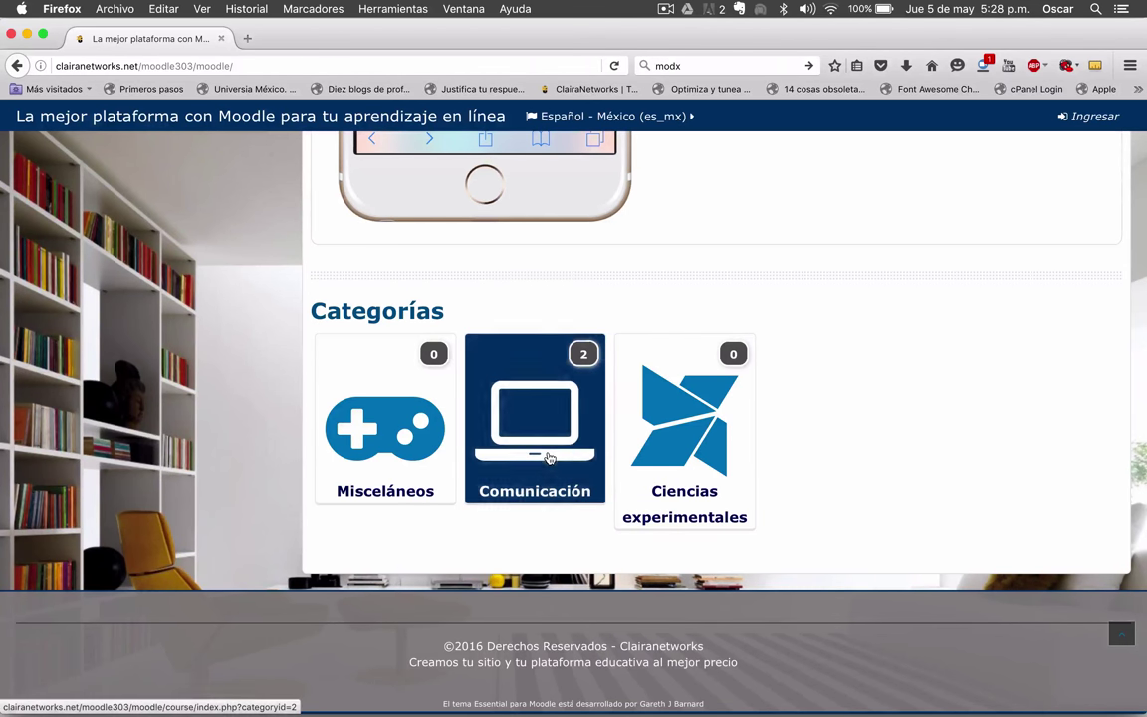
- Open the Comunicación category and look through the courses listed in it
{"action": "left_click", "coordinate": [551, 422]}
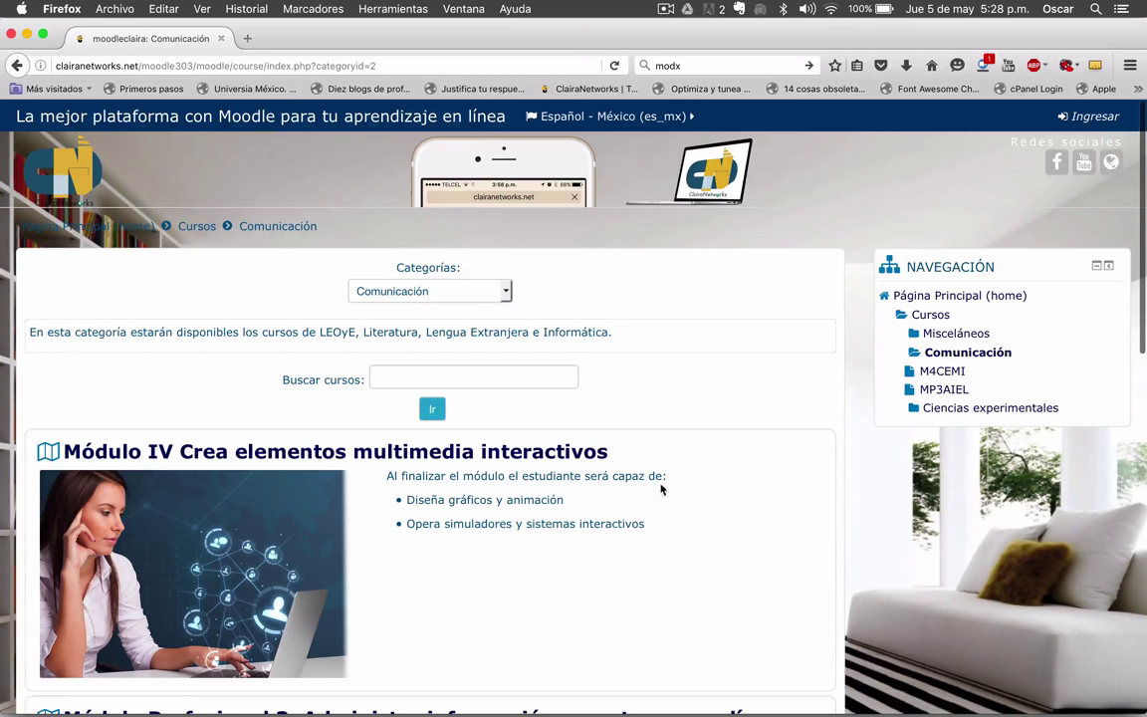
{"action": "scroll", "coordinate": [779, 523], "scroll_direction": "down", "scroll_amount": 2}
{"action": "scroll", "coordinate": [778, 523], "scroll_direction": "down", "scroll_amount": 4}
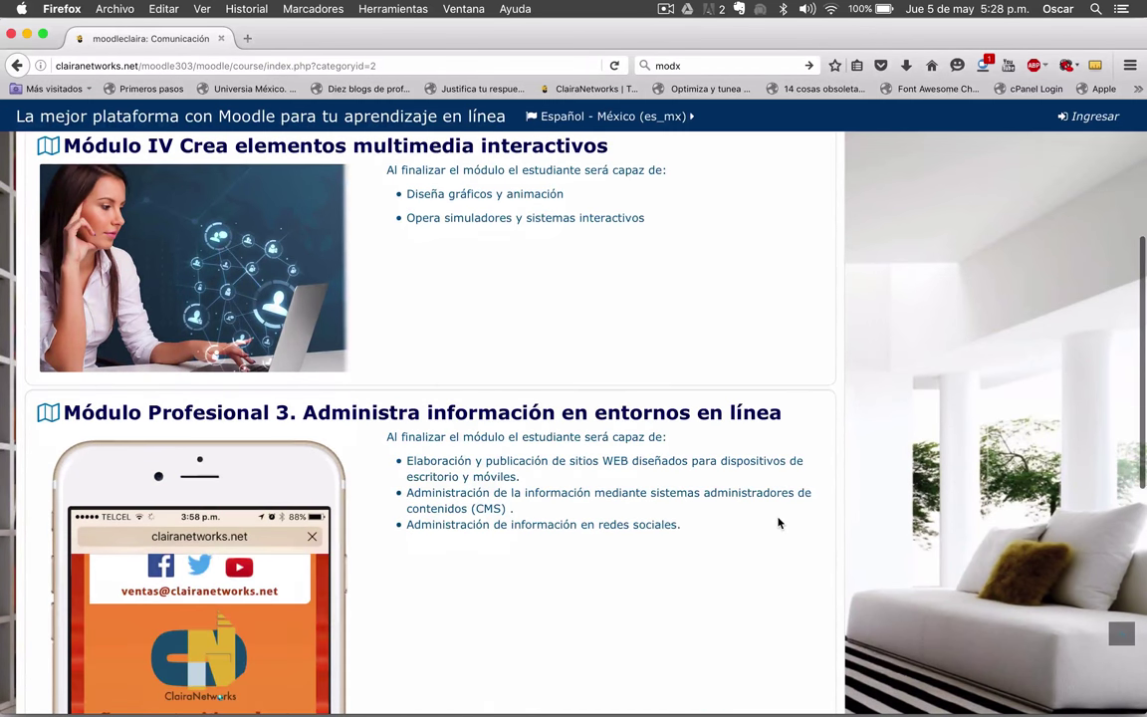
{"action": "scroll", "coordinate": [779, 523], "scroll_direction": "down", "scroll_amount": 5}
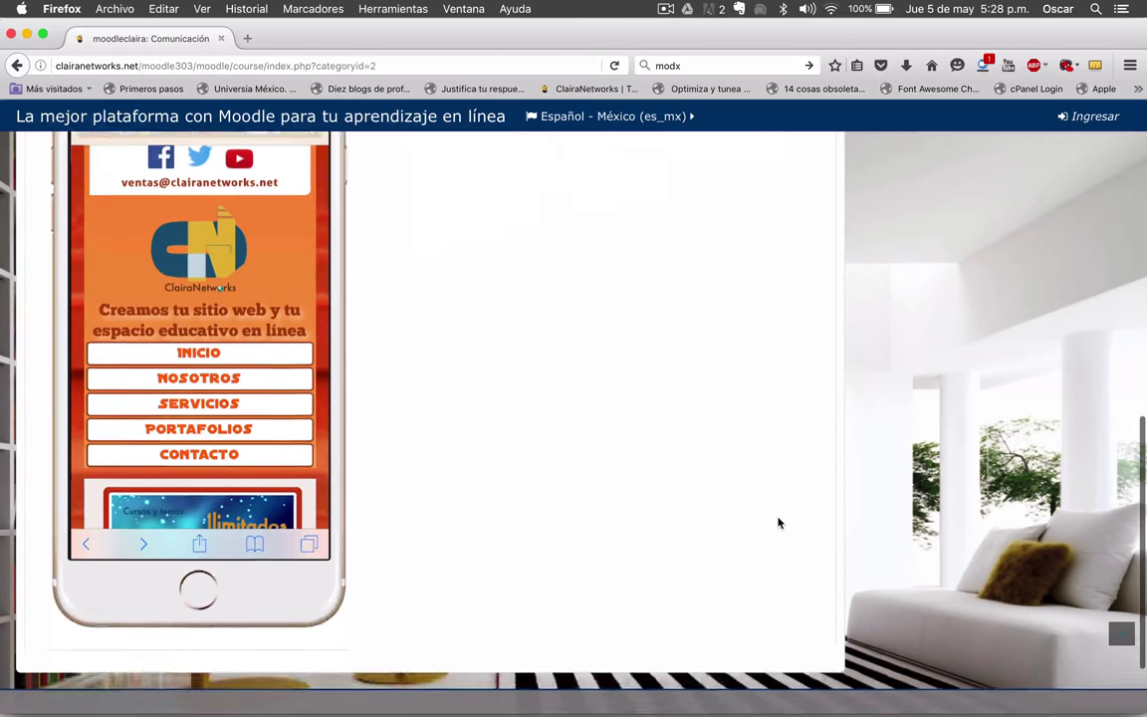
- Switch from Firefox to the Safari window showing the signed-in Moodle dashboard
{"action": "scroll", "coordinate": [779, 523], "scroll_direction": "up", "scroll_amount": 2}
{"action": "scroll", "coordinate": [778, 523], "scroll_direction": "up", "scroll_amount": 4}
{"action": "key", "text": "ctrl+Up"}
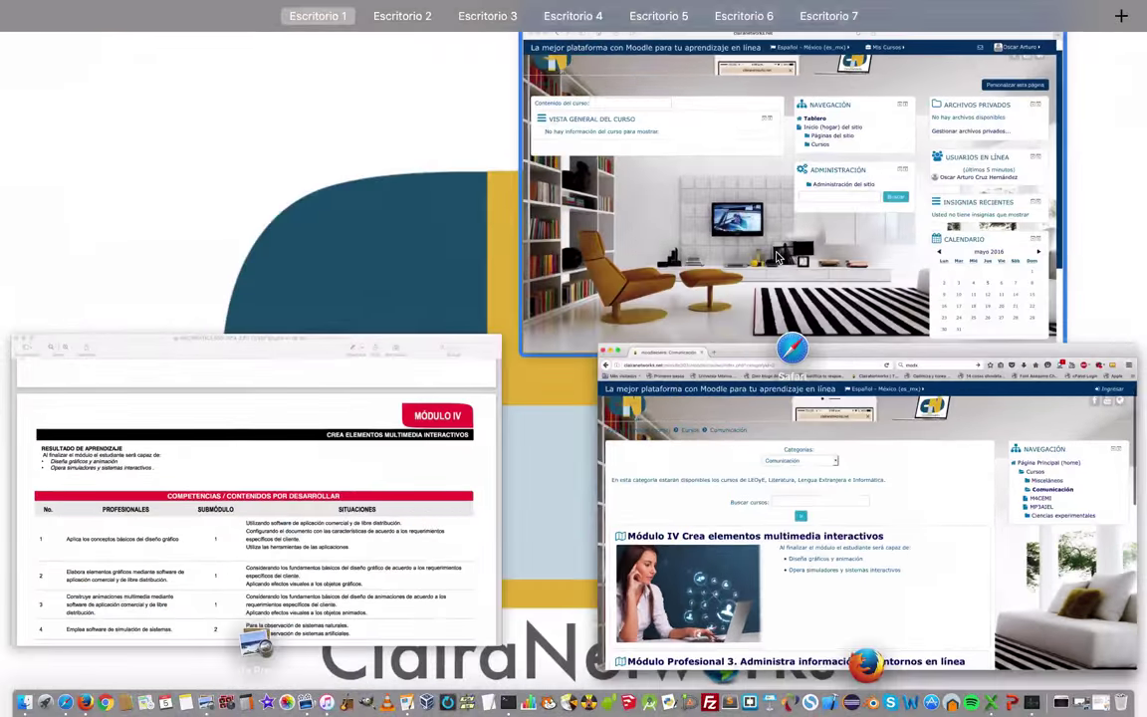
{"action": "left_click", "coordinate": [775, 257]}
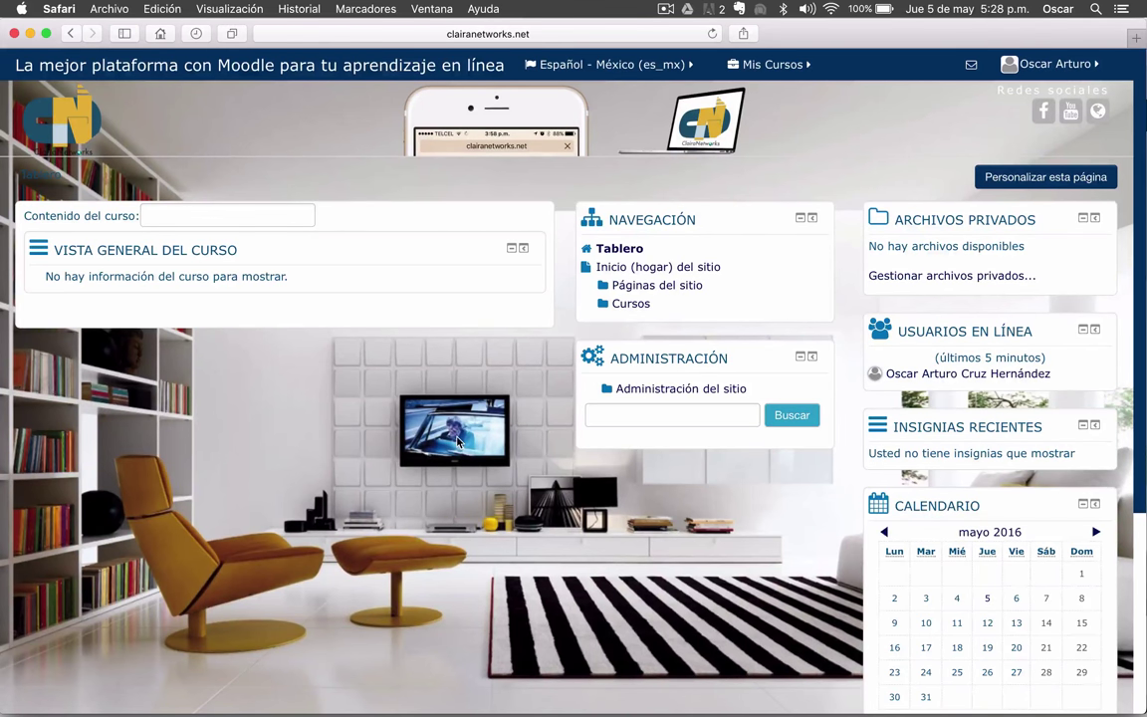
{"action": "scroll", "coordinate": [537, 353], "scroll_direction": "down", "scroll_amount": 2}
{"action": "scroll", "coordinate": [458, 441], "scroll_direction": "up", "scroll_amount": 2}
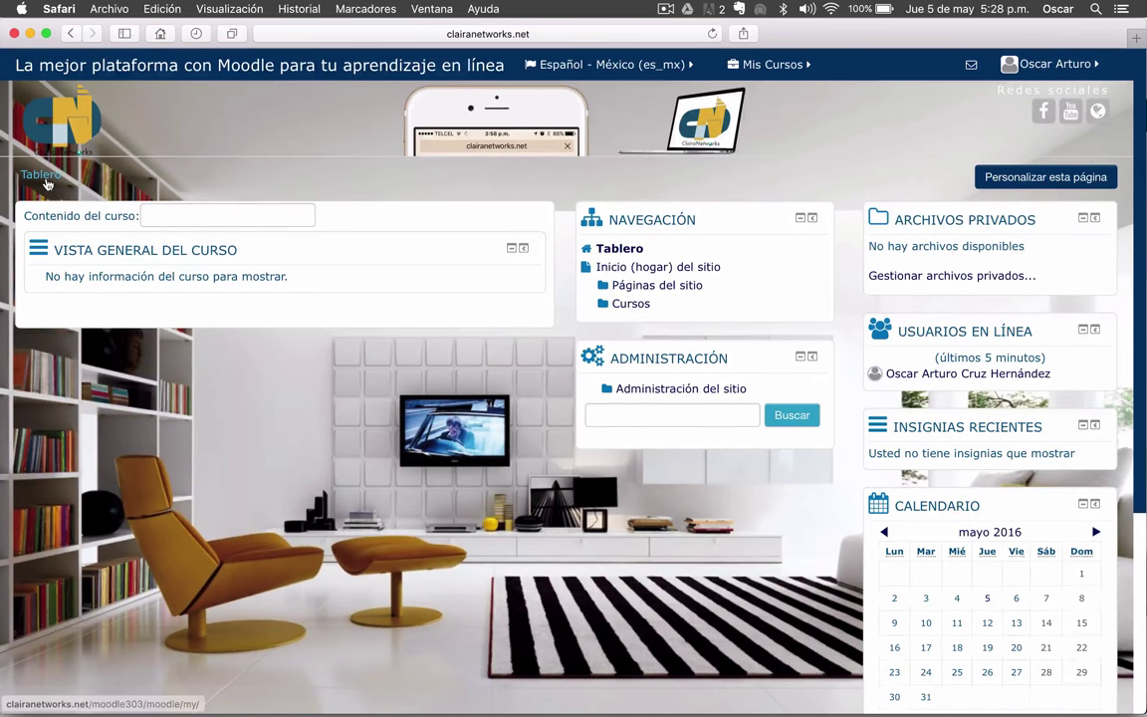
- Reload the Tablero page and go to the site's home page, Inicio (hogar) del sitio
{"action": "left_click", "coordinate": [45, 177]}
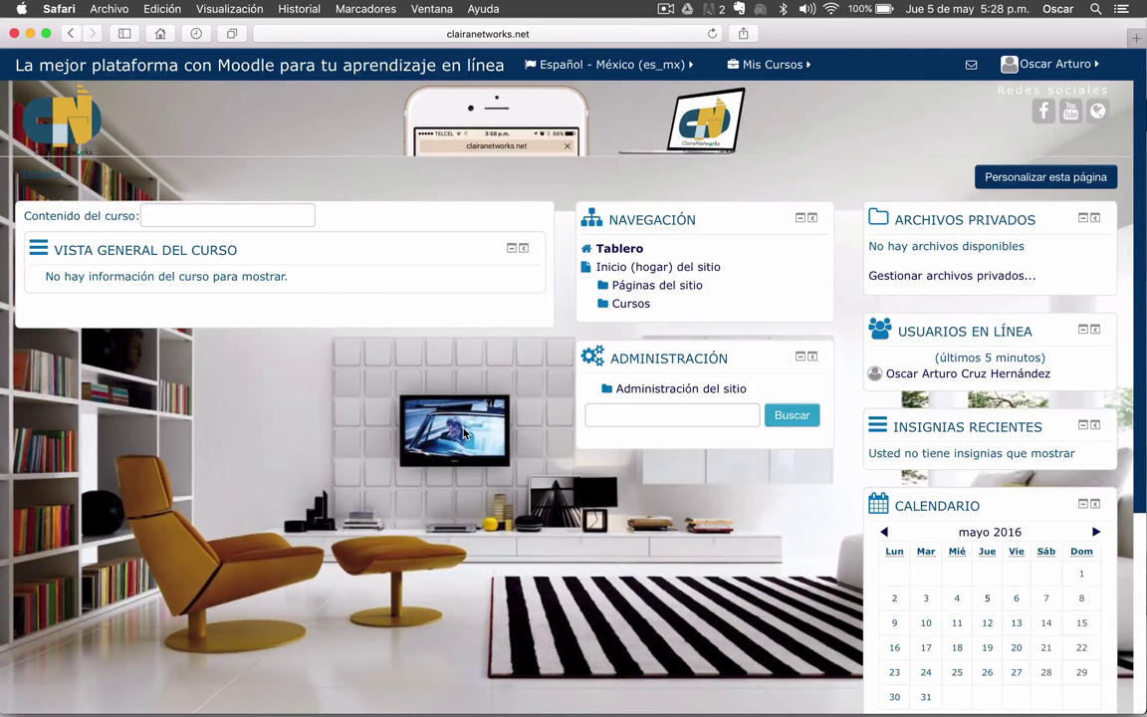
{"action": "scroll", "coordinate": [464, 432], "scroll_direction": "down", "scroll_amount": 5}
{"action": "scroll", "coordinate": [464, 432], "scroll_direction": "up", "scroll_amount": 5}
{"action": "left_click", "coordinate": [647, 269]}
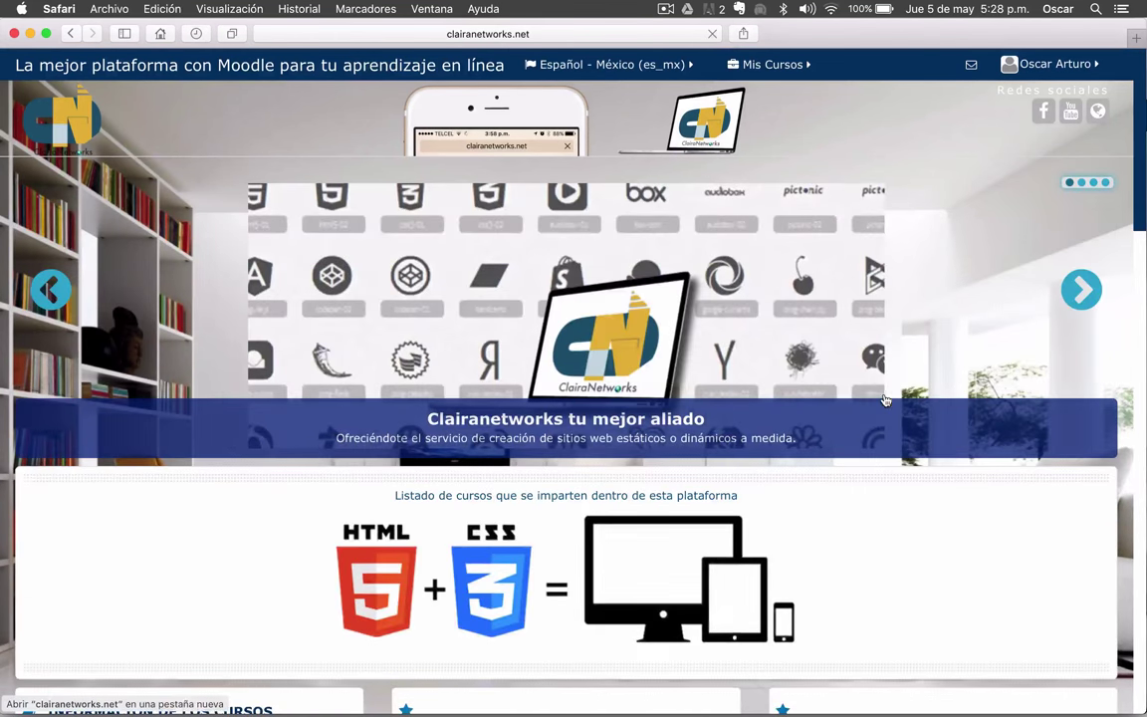
- Review Cursos disponibles and Categorías on the home page, and open the course Módulo IV Crea elementos multimedia interactivos
{"action": "scroll", "coordinate": [886, 401], "scroll_direction": "down", "scroll_amount": 4}
{"action": "scroll", "coordinate": [886, 400], "scroll_direction": "down", "scroll_amount": 10}
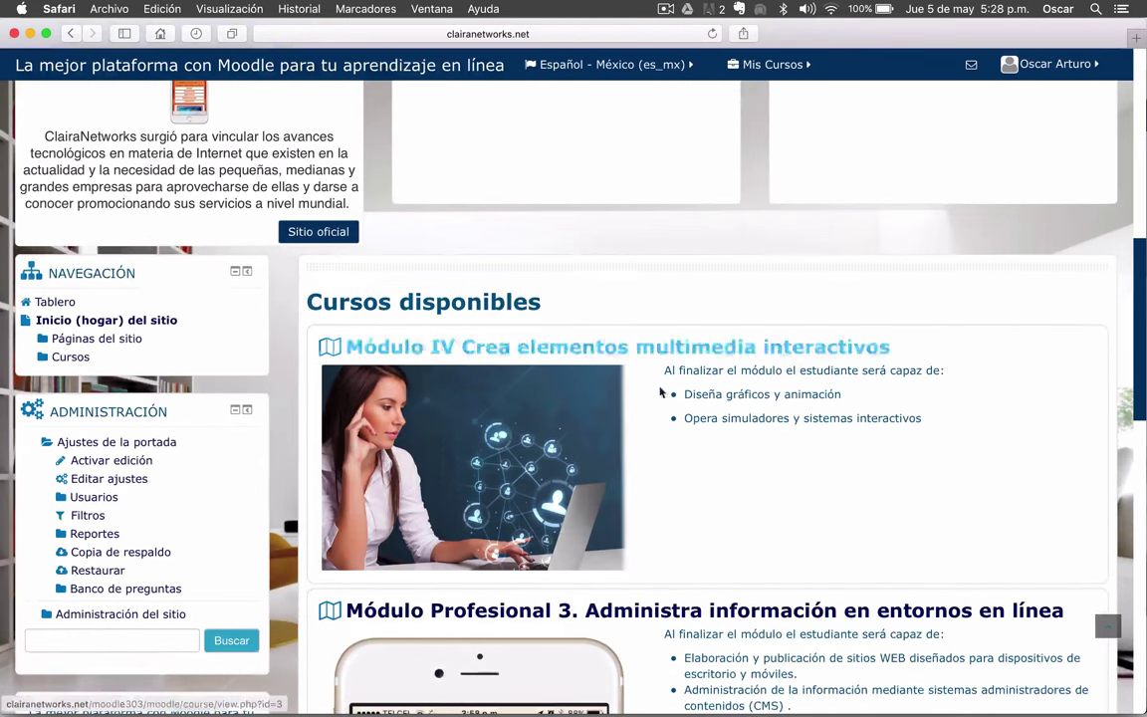
{"action": "scroll", "coordinate": [687, 482], "scroll_direction": "down", "scroll_amount": 15}
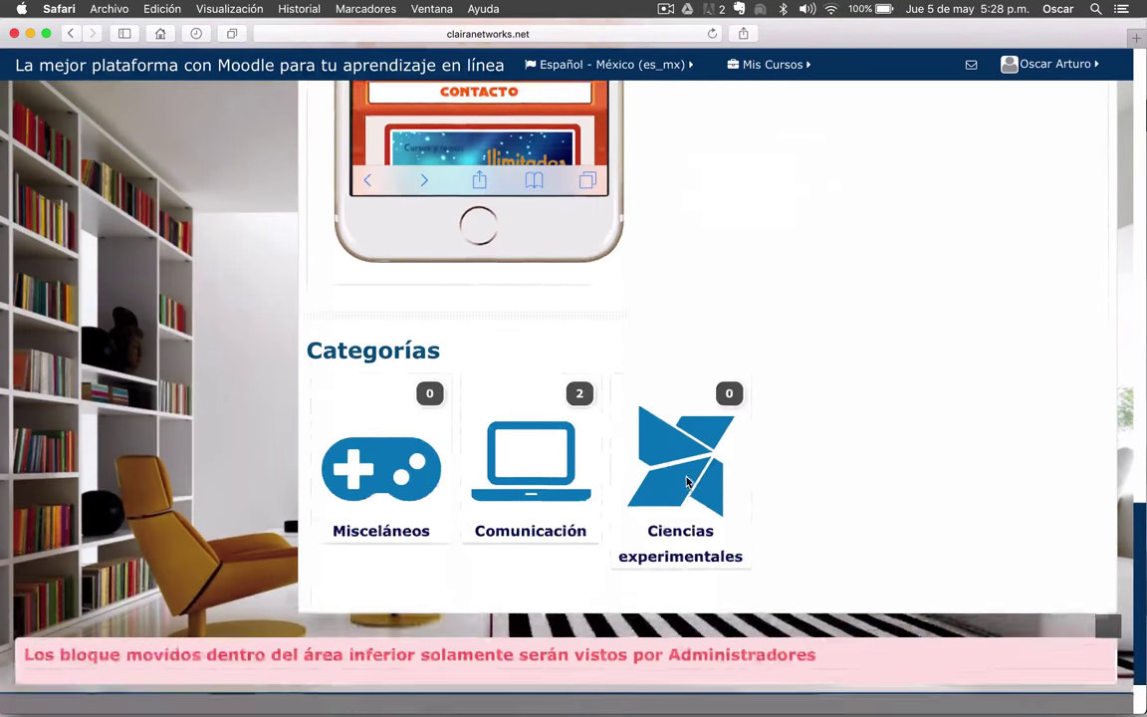
{"action": "scroll", "coordinate": [955, 392], "scroll_direction": "up", "scroll_amount": 15}
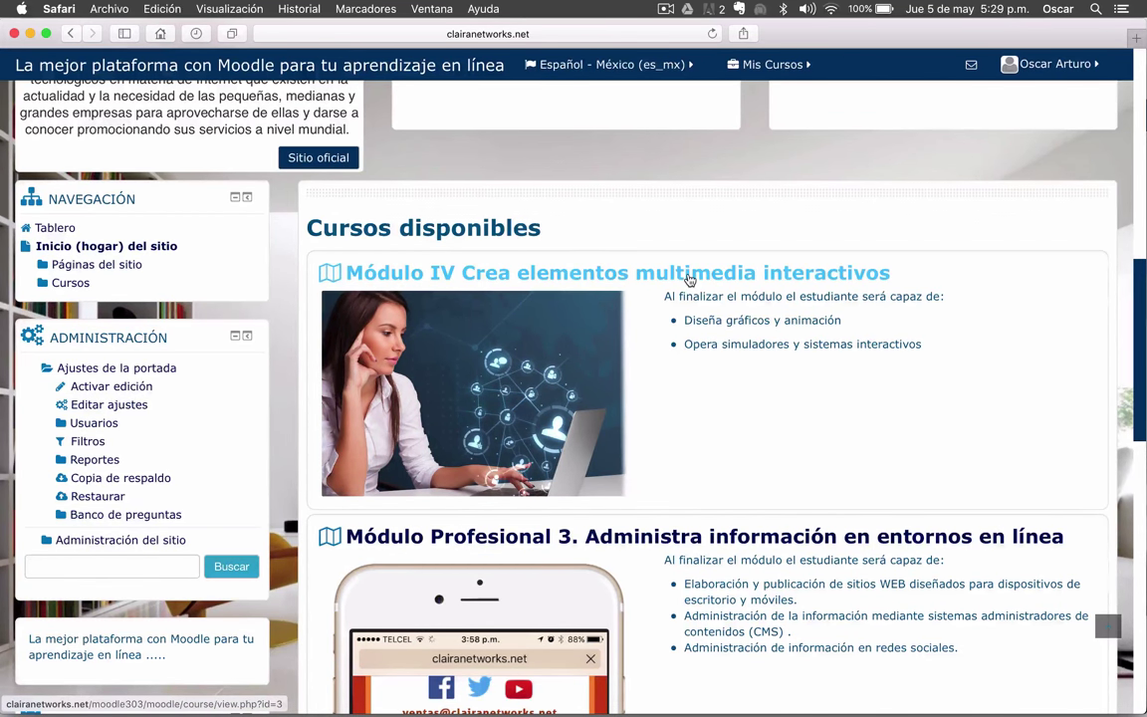
{"action": "left_click", "coordinate": [688, 280]}
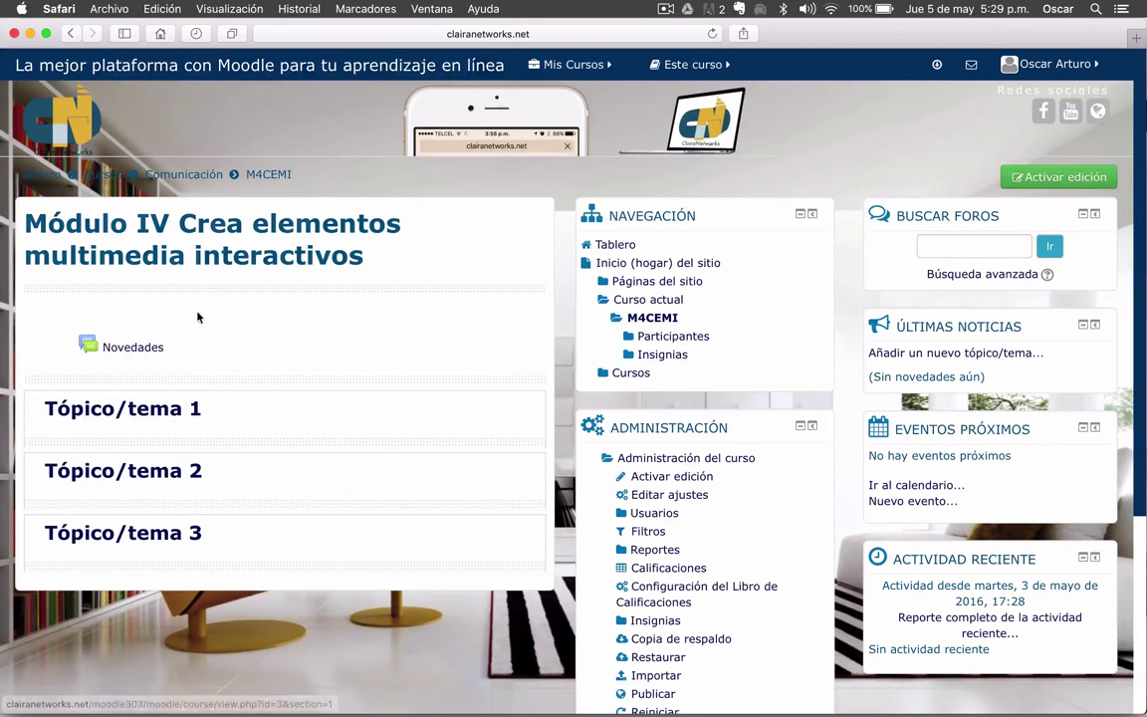
{"action": "scroll", "coordinate": [277, 285], "scroll_direction": "down", "scroll_amount": 2}
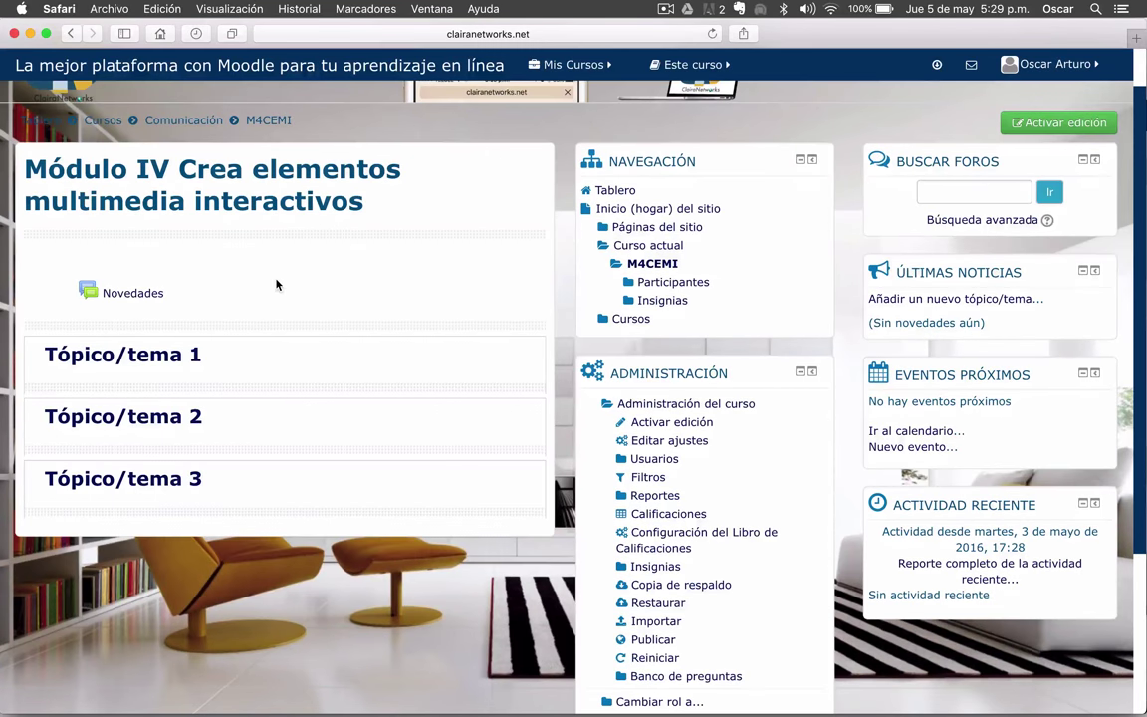